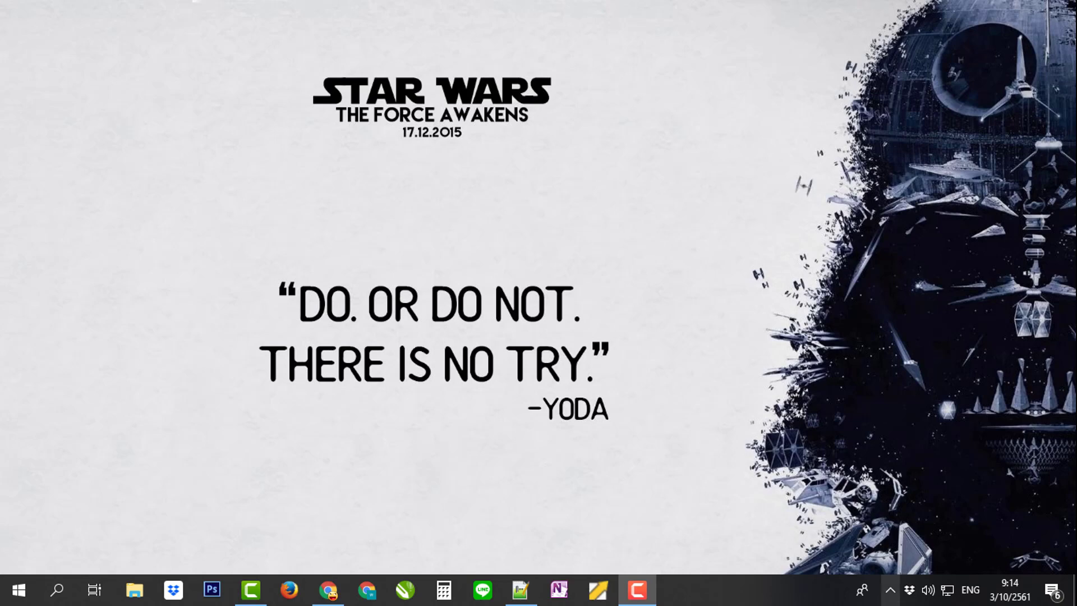
# Step: Open the notes in Notepad++, shrink and reposition their window, and review the two discount cases for ordering 3 pieces
pyautogui.click(520, 589)
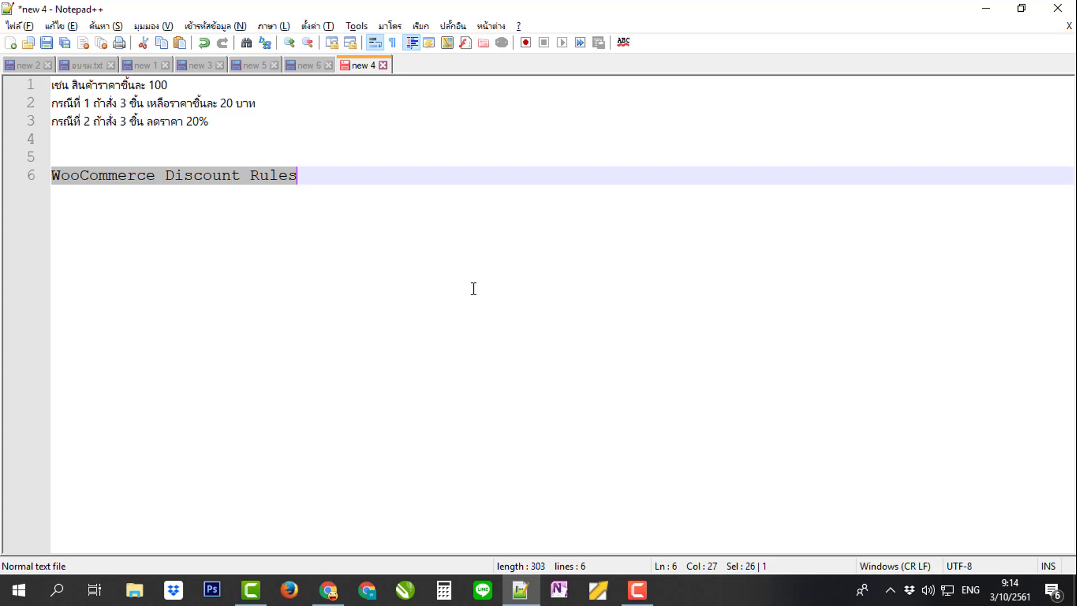
pyautogui.click(1022, 9)
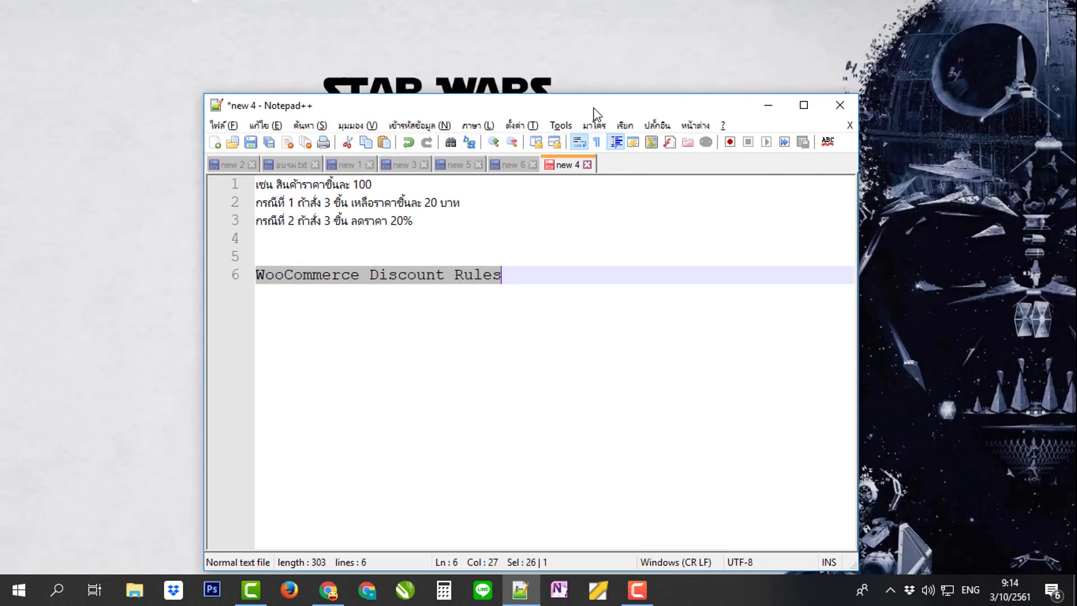
pyautogui.moveTo(593, 108); pyautogui.dragTo(710, 101)
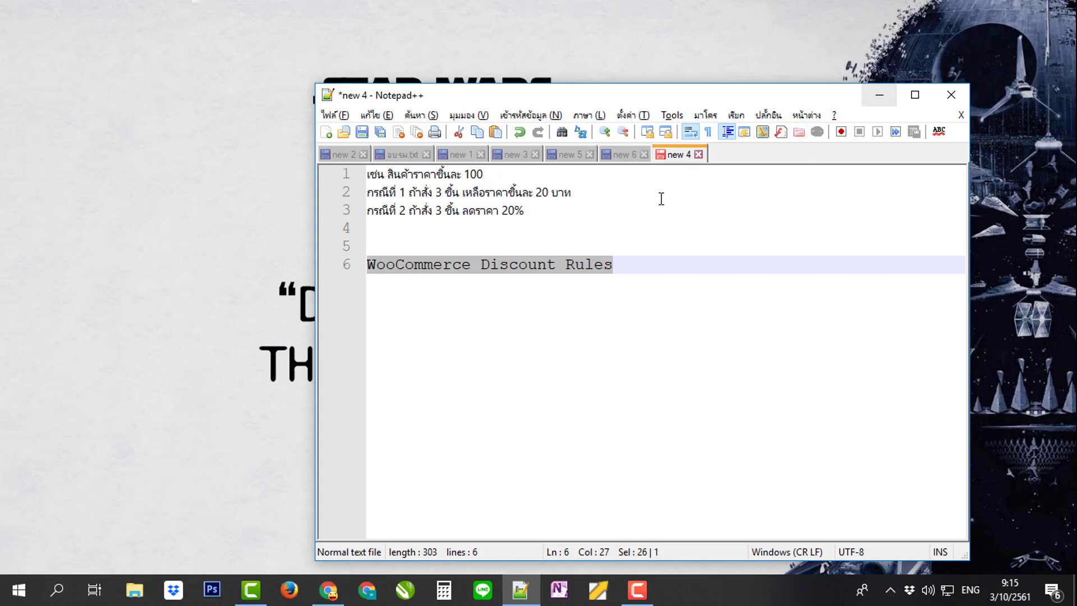
pyautogui.click(401, 245)
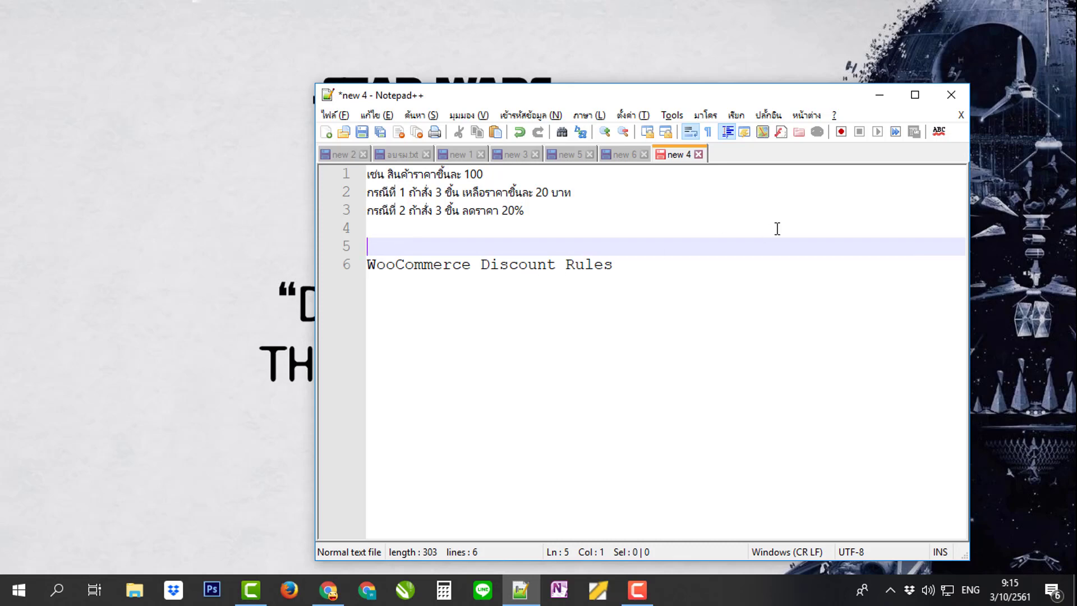
pyautogui.click(882, 100)
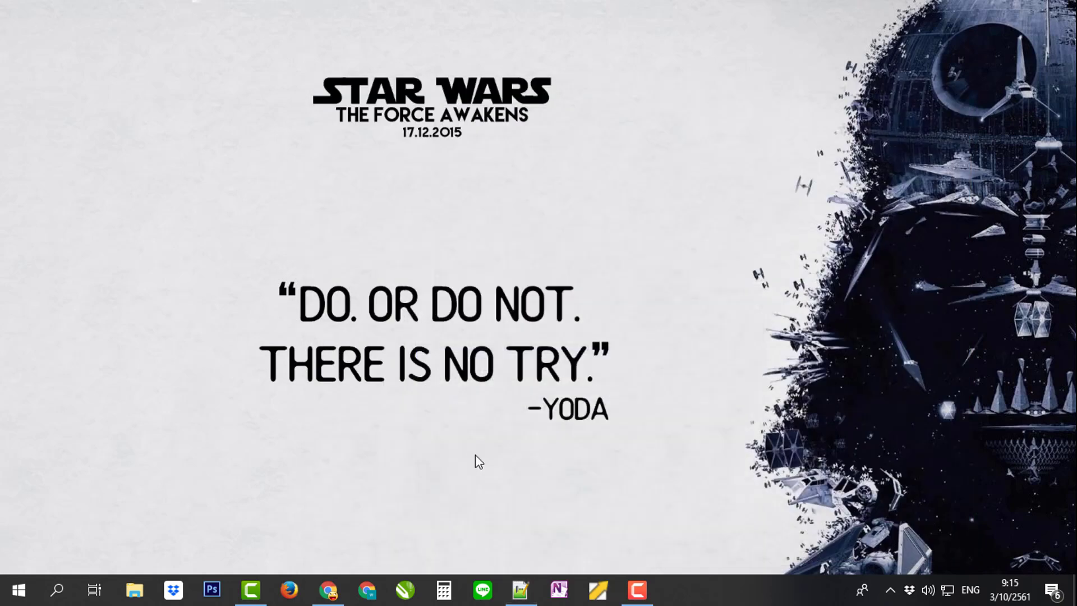
# Step: Switch to Chrome and examine the WooCommerce admin entries for the Woo Discount Rules page
pyautogui.click(328, 588)
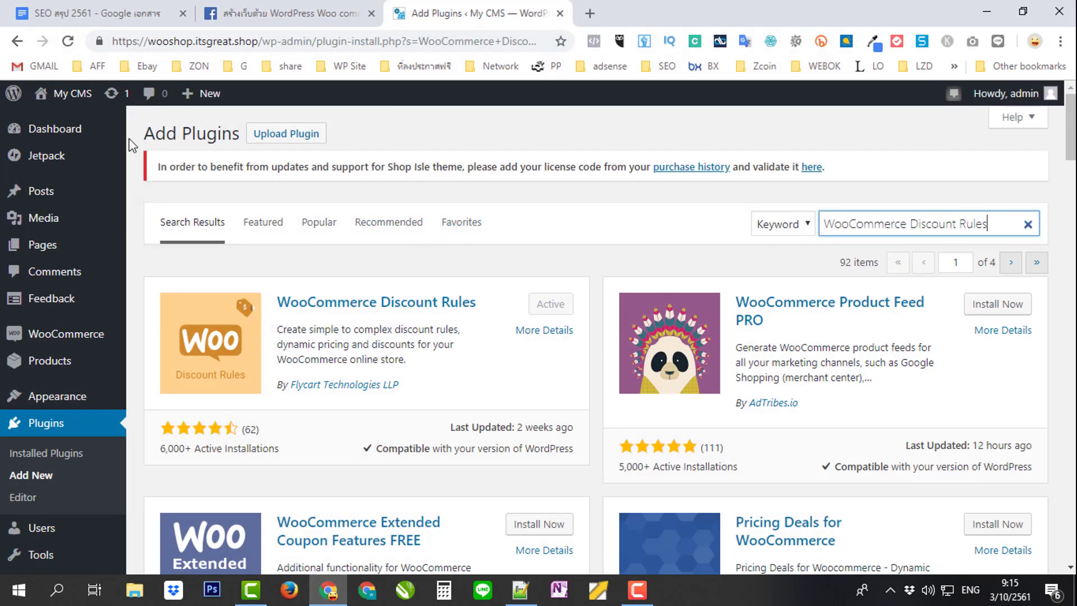
pyautogui.moveTo(74, 152)
pyautogui.moveTo(68, 340)
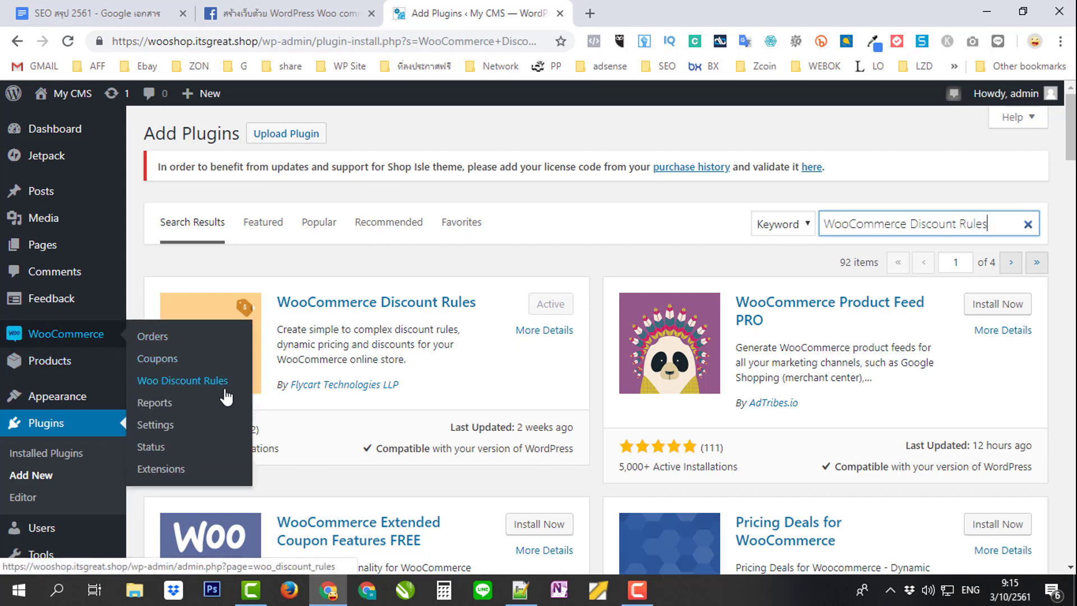
pyautogui.click(560, 266)
# Step: Switch back to the Notepad++ notes, highlight the 20 บาท price in case 1, and put the notes away
pyautogui.click(522, 592)
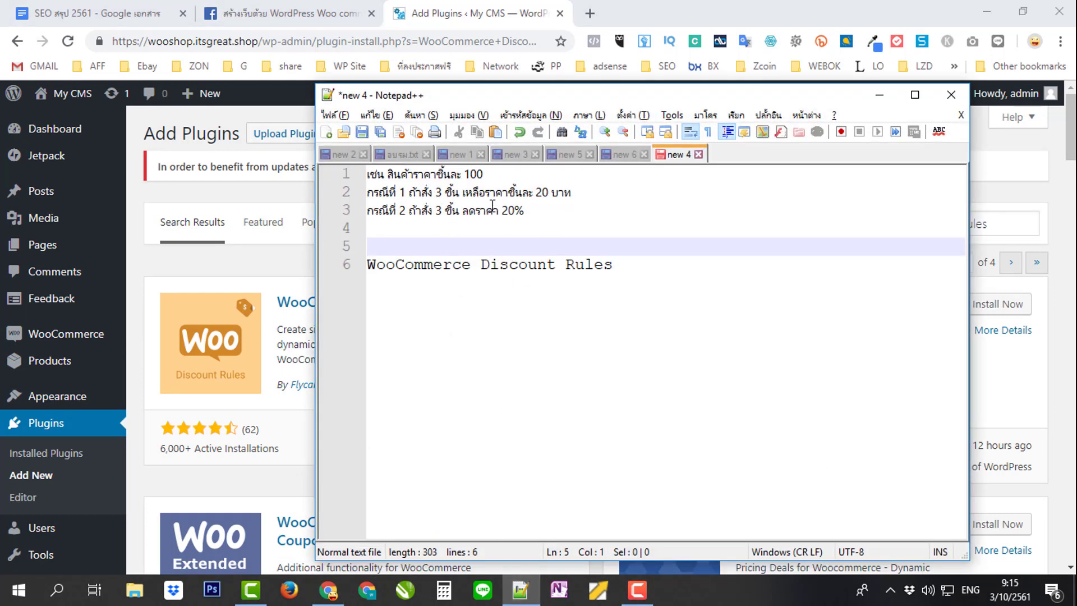
pyautogui.click(579, 195)
pyautogui.moveTo(578, 196); pyautogui.dragTo(532, 195)
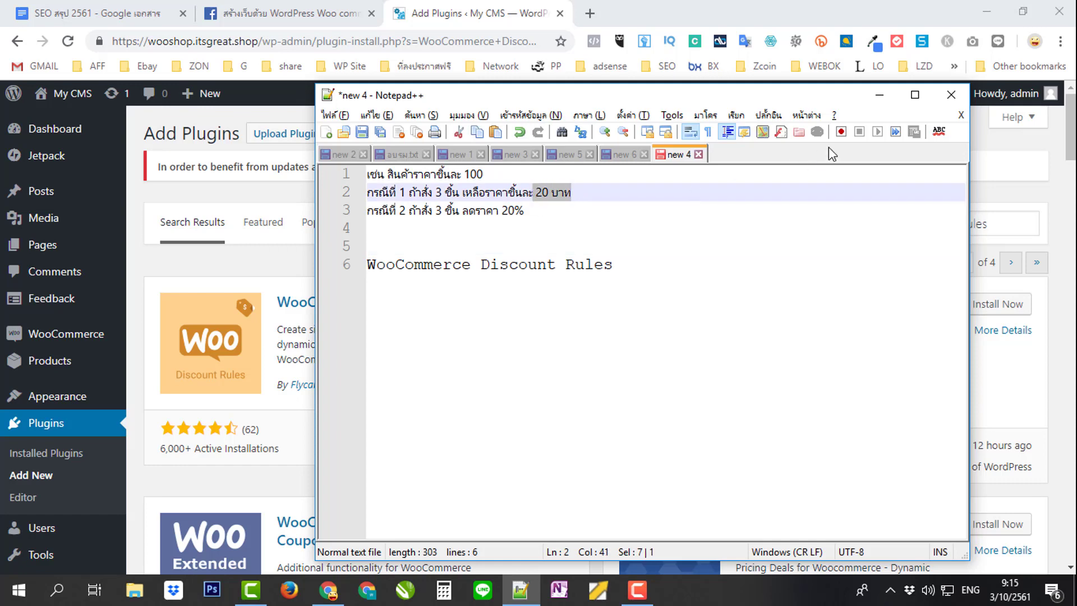
pyautogui.click(879, 97)
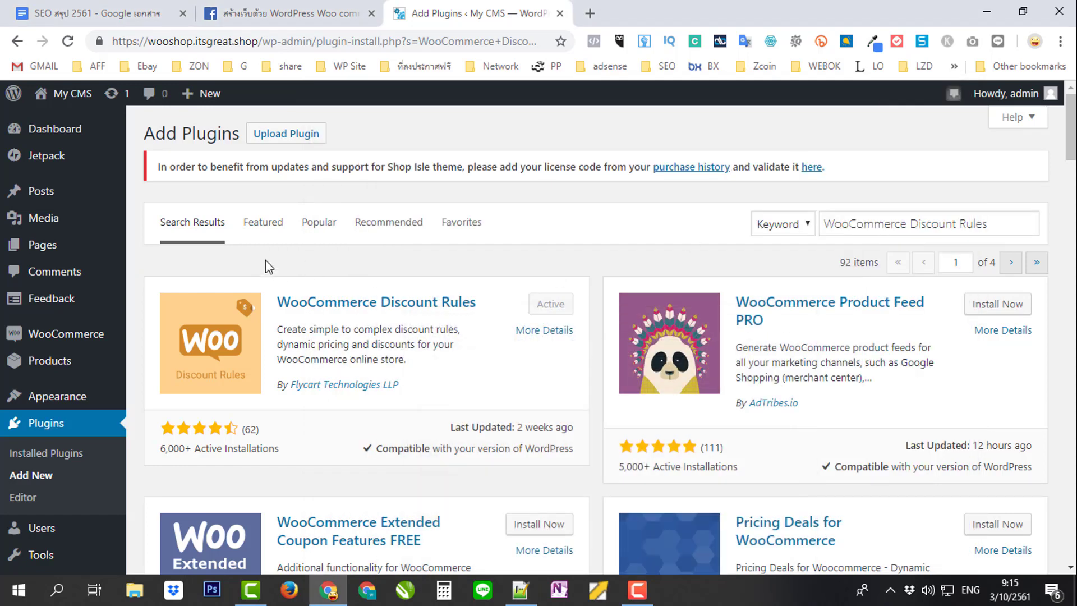
# Step: Open the form for adding a new WooCommerce product
pyautogui.moveTo(43, 367)
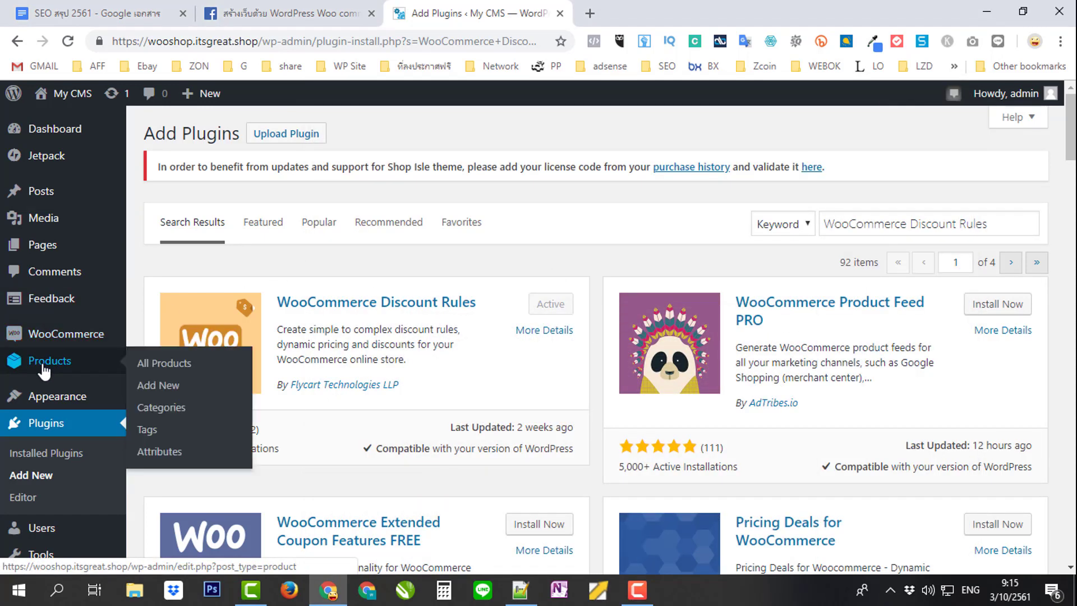
pyautogui.click(155, 393)
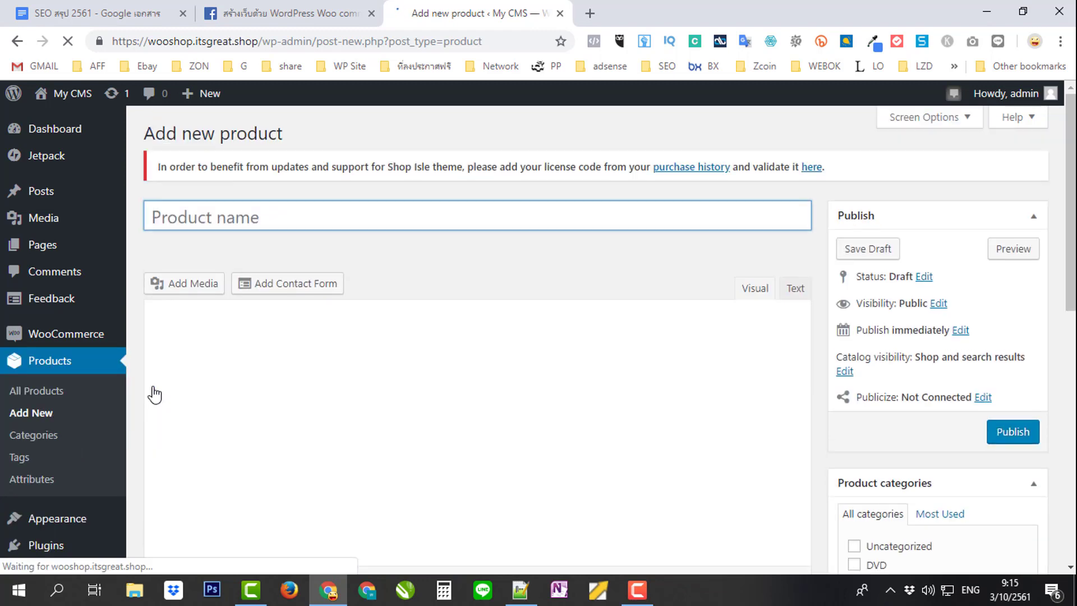
# Step: Look through the Facebook course group's unit list, expanding all posts of unit 17 about managing shipping costs
pyautogui.click(252, 14)
pyautogui.scroll(-20, 404, 269)
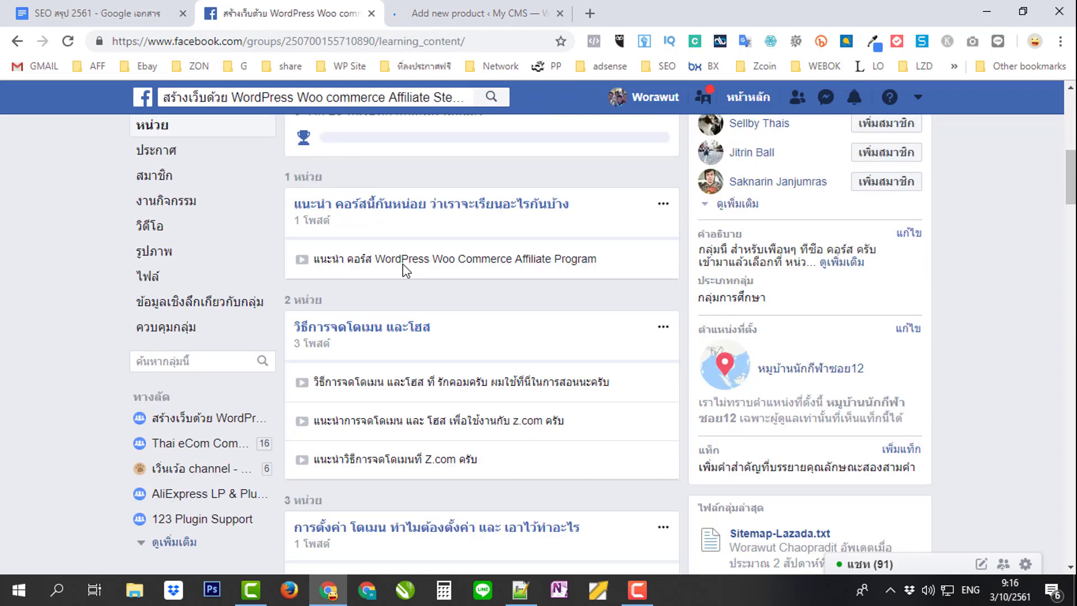
pyautogui.scroll(-15, 448, 280)
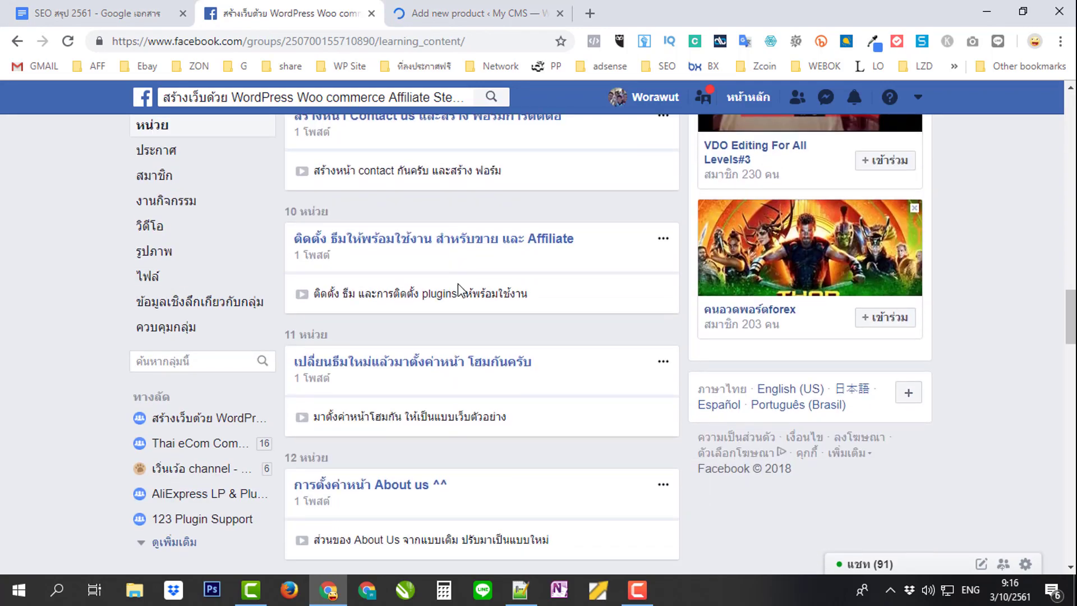
pyautogui.scroll(-9, 460, 295)
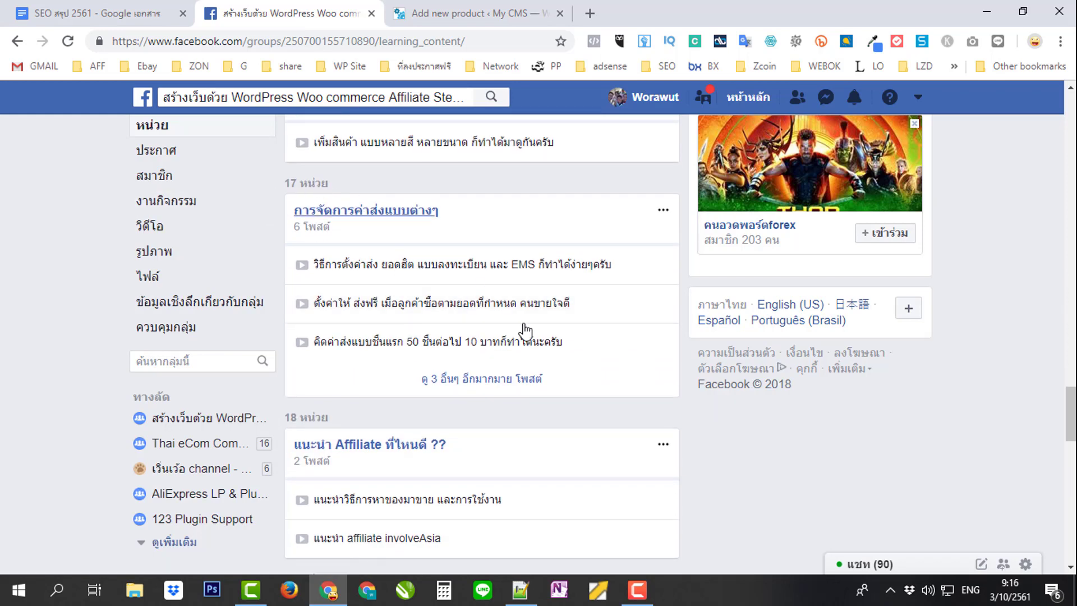
pyautogui.click(499, 380)
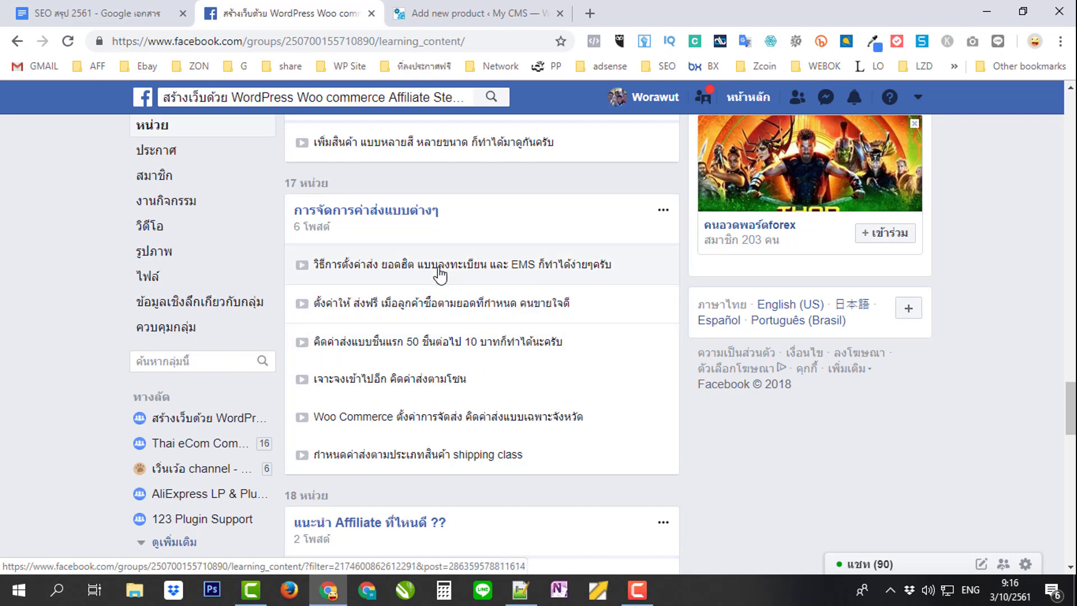
pyautogui.scroll(-8, 502, 293)
pyautogui.scroll(-12, 502, 293)
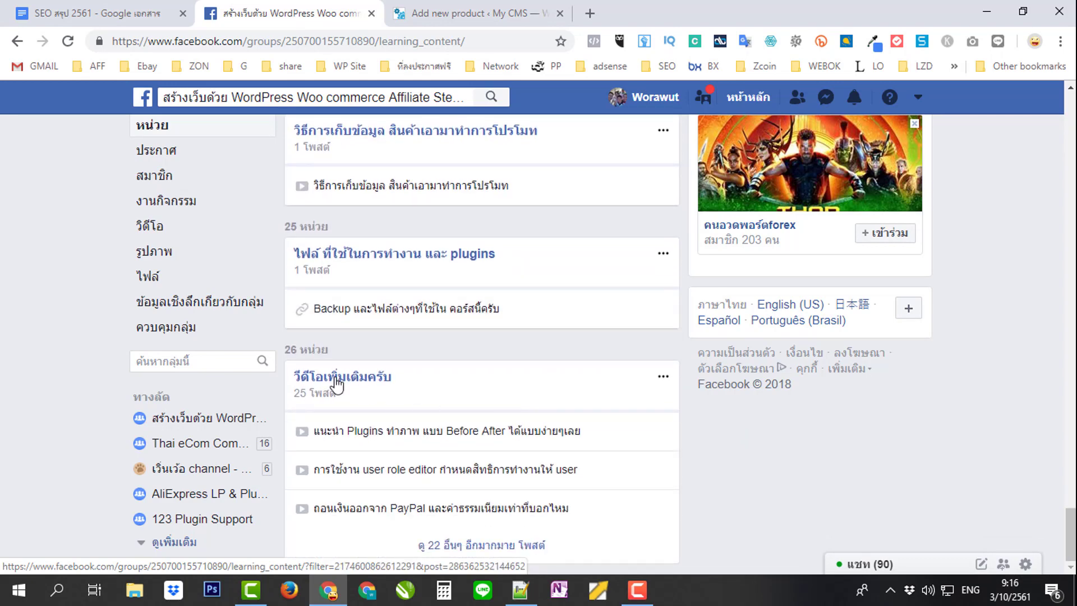
pyautogui.scroll(15, 565, 434)
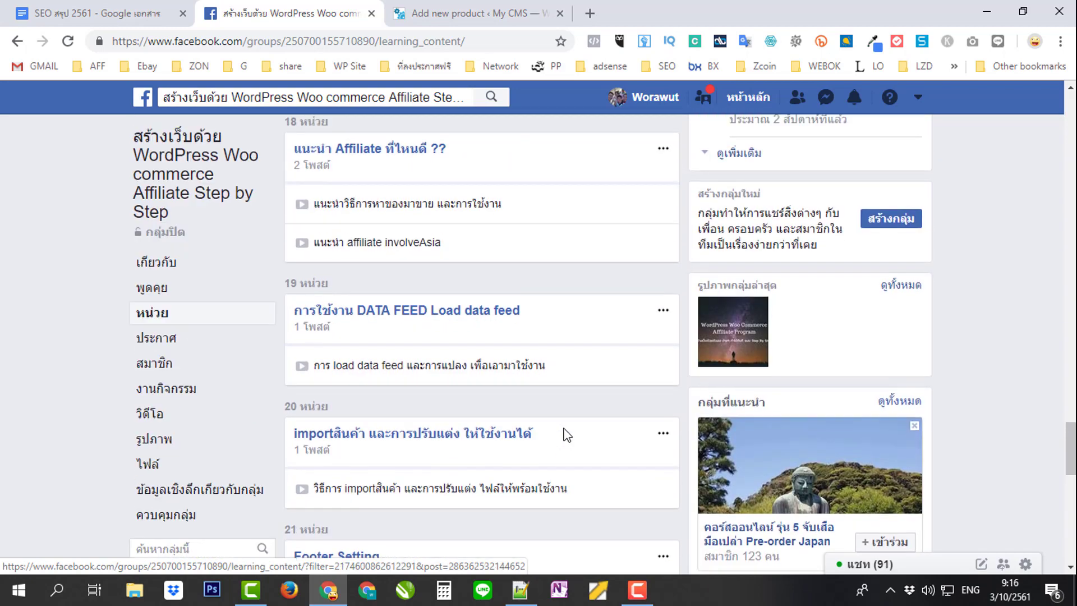
pyautogui.scroll(4, 565, 433)
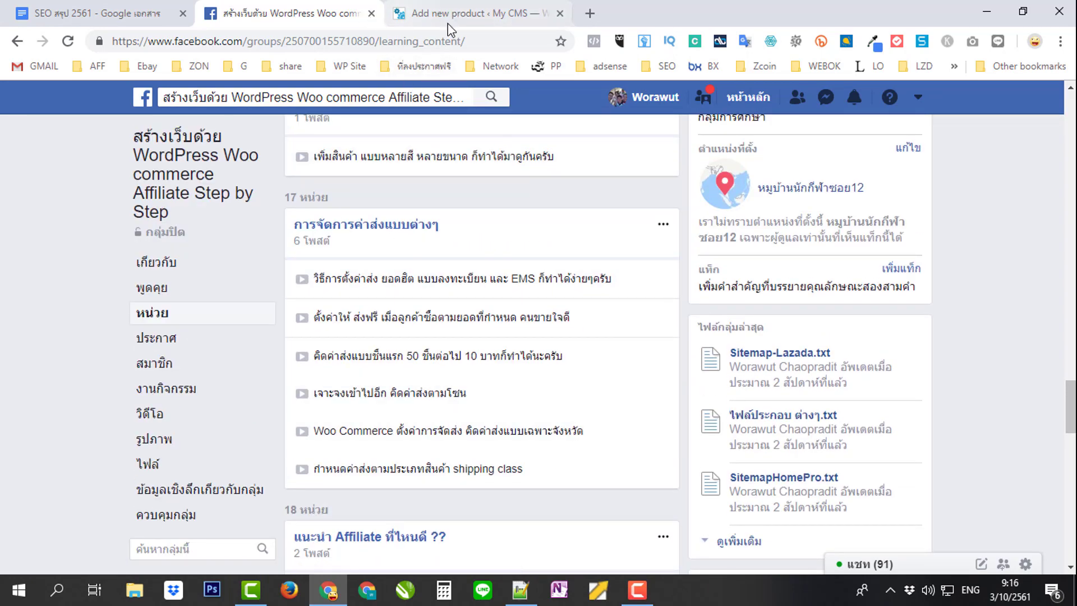
# Step: Return to the new product form, name the product "Test product 3" and copy that name into its description
pyautogui.click(464, 16)
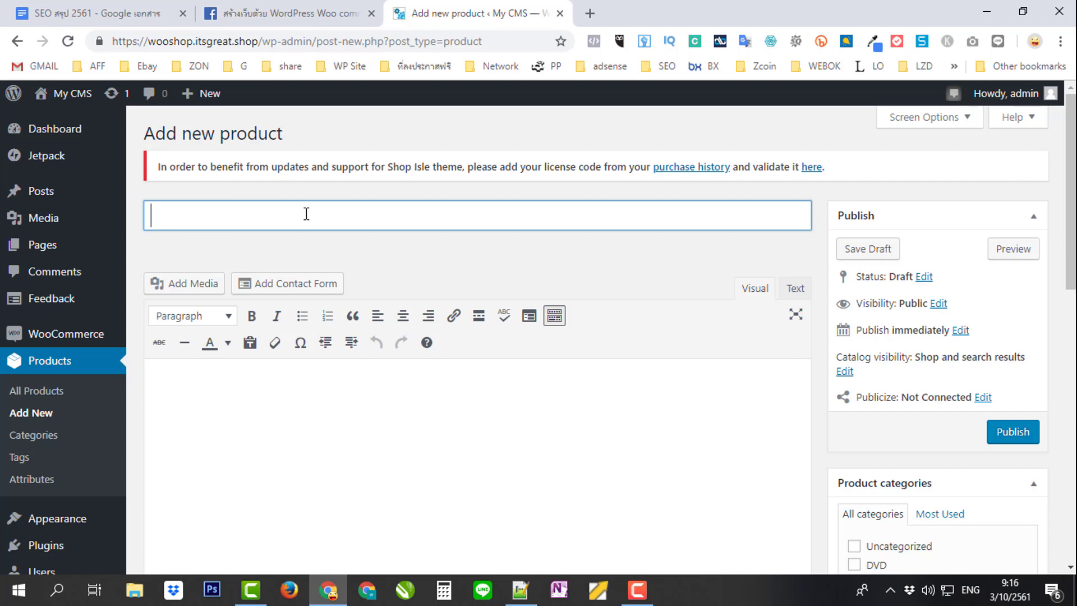
pyautogui.write('Test produ')
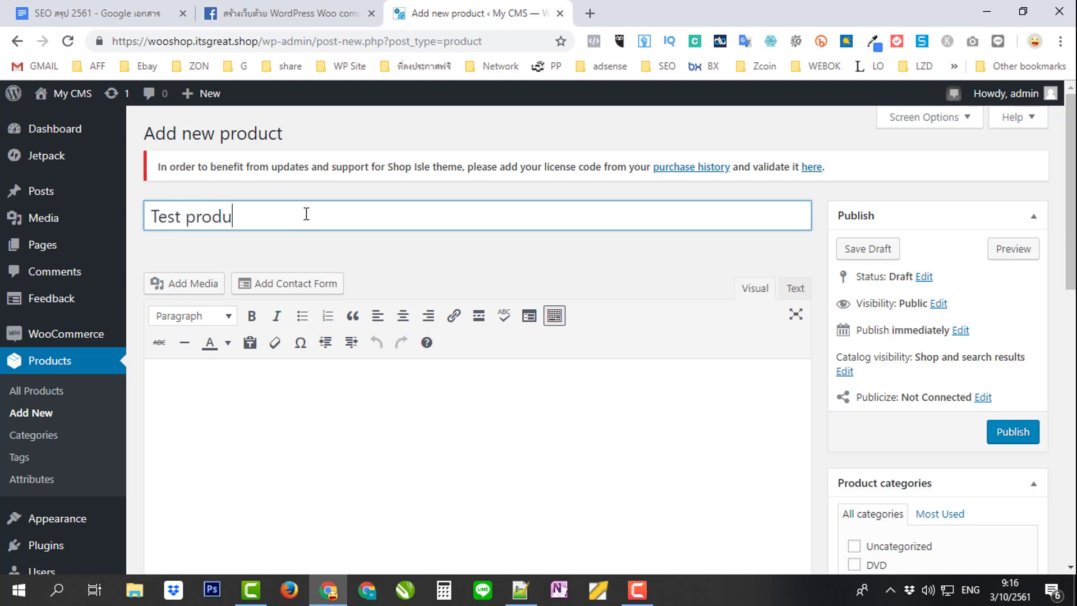
pyautogui.write('ct 3')
pyautogui.hotkey('ctrl', 'a')
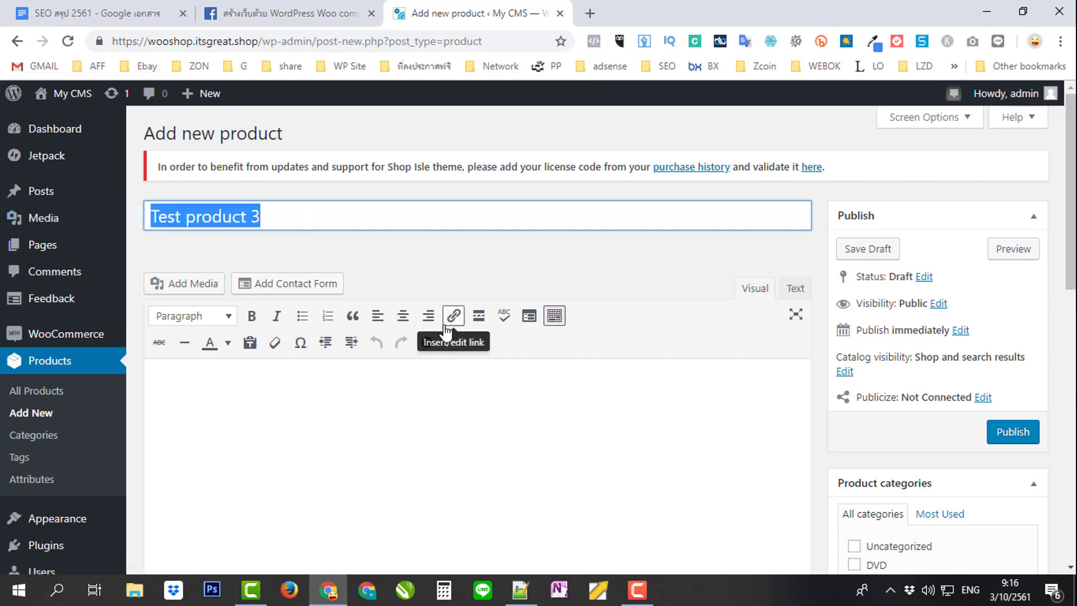
pyautogui.hotkey('ctrl', 'c')
pyautogui.click(301, 377)
pyautogui.hotkey('ctrl', 'v')
# Step: Assign the product to the DVD category and set bonnie-kittle-143213-unsplash.jpg from the media library as its product image
pyautogui.scroll(-4, 665, 354)
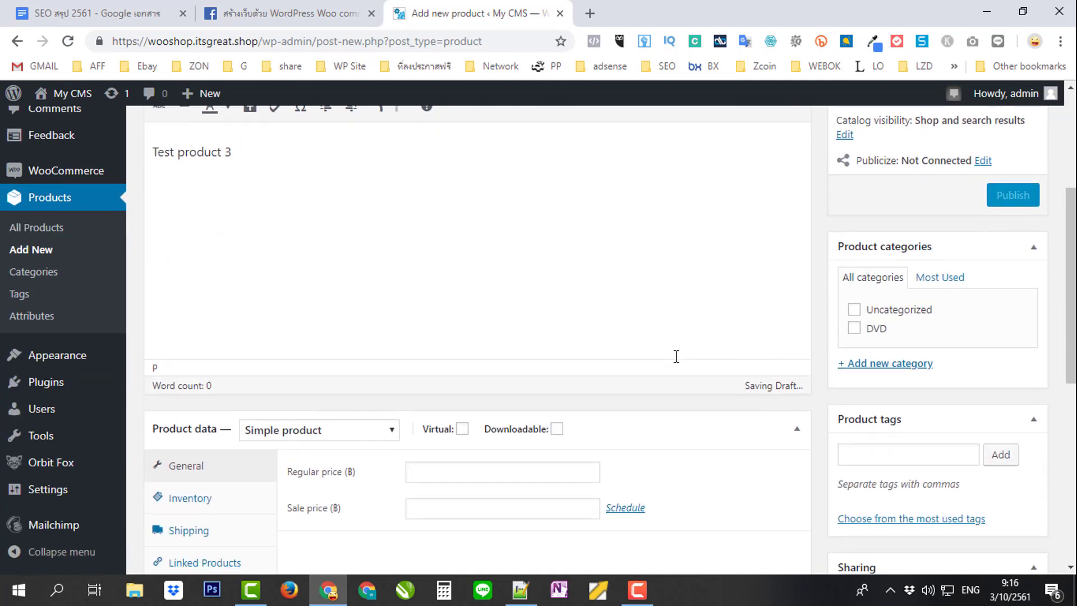
pyautogui.click(854, 329)
pyautogui.scroll(-3, 691, 359)
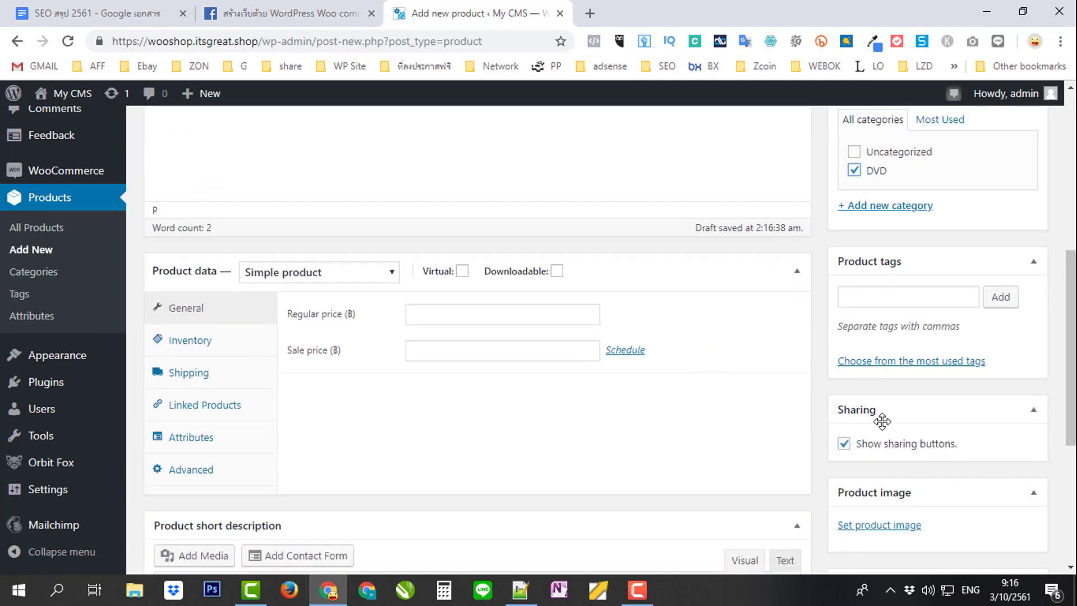
pyautogui.click(879, 525)
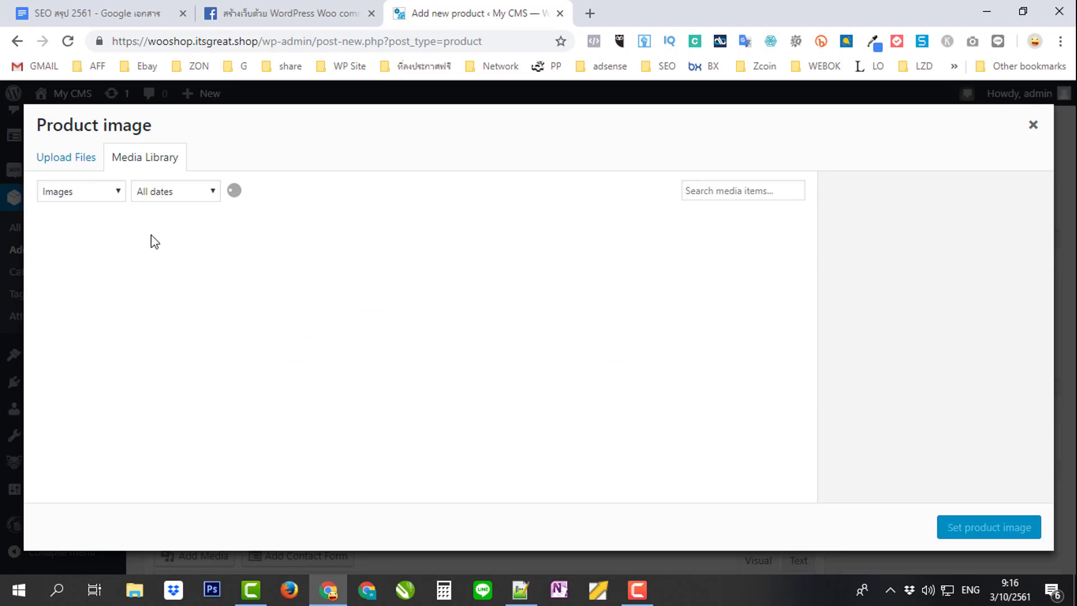
pyautogui.click(61, 268)
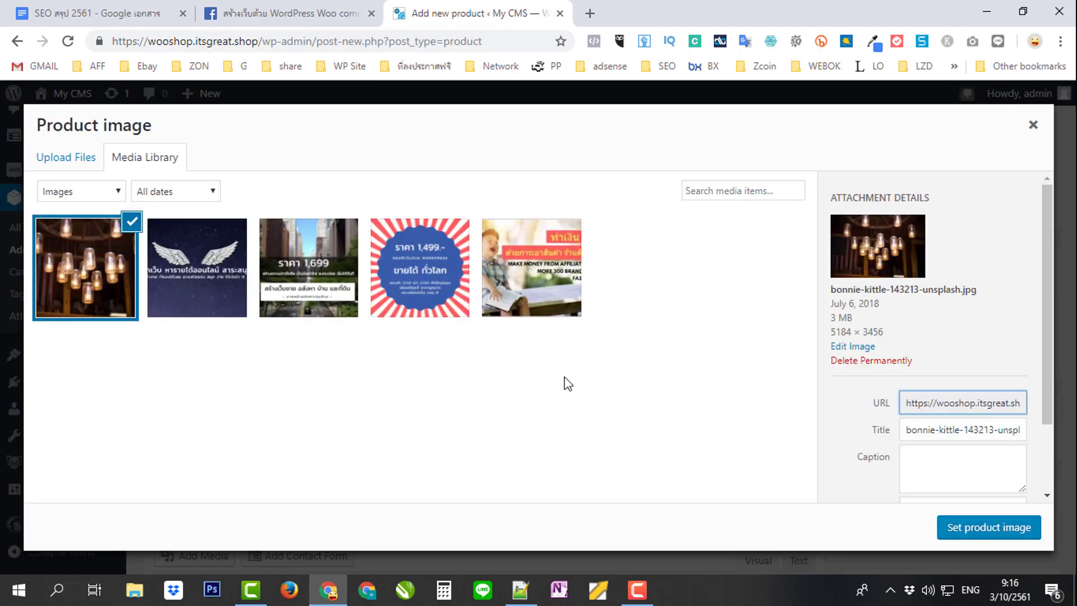
pyautogui.click(1002, 532)
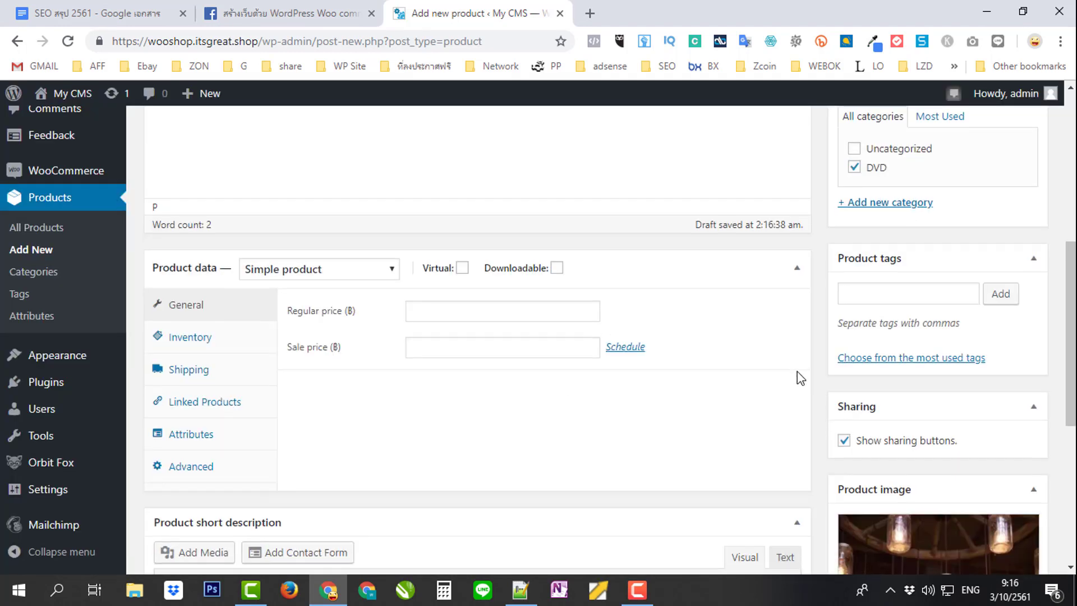
# Step: Set the product type to Variable product in the product data
pyautogui.scroll(-3, 729, 371)
pyautogui.scroll(3, 401, 384)
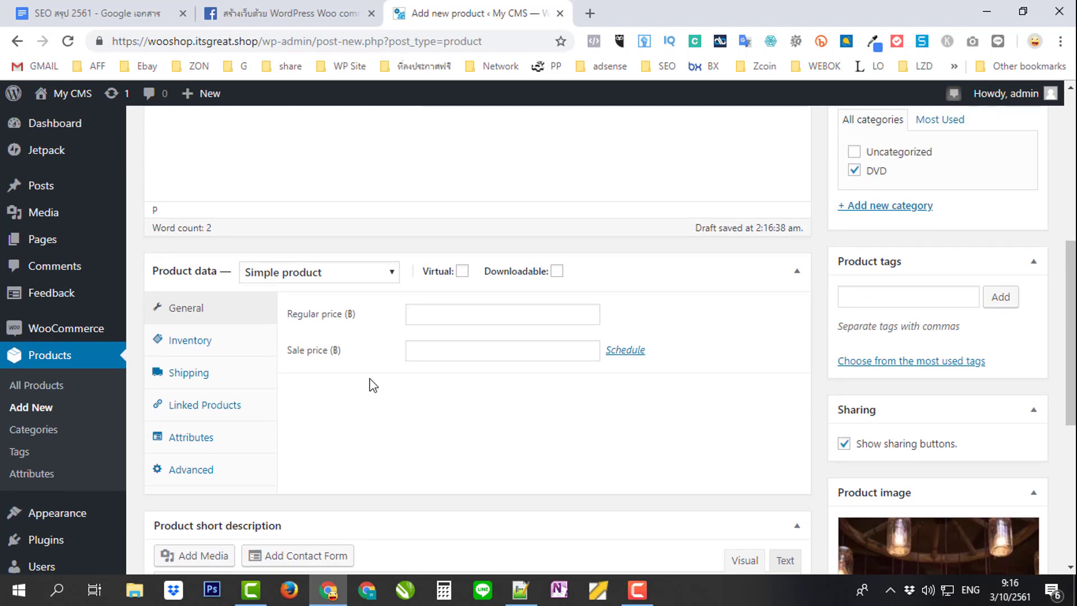
pyautogui.click(345, 274)
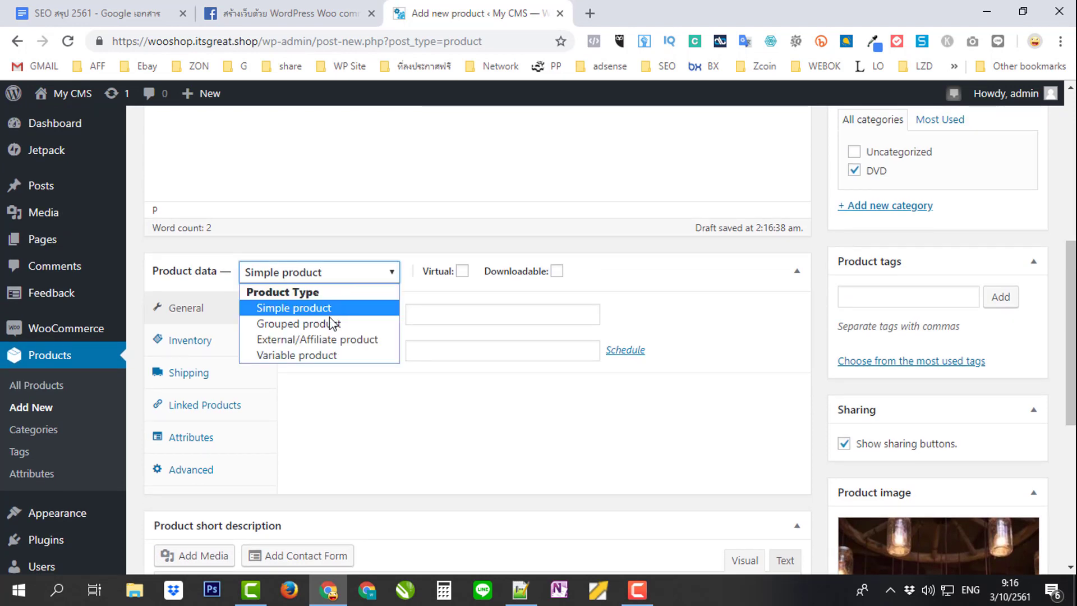
pyautogui.click(313, 358)
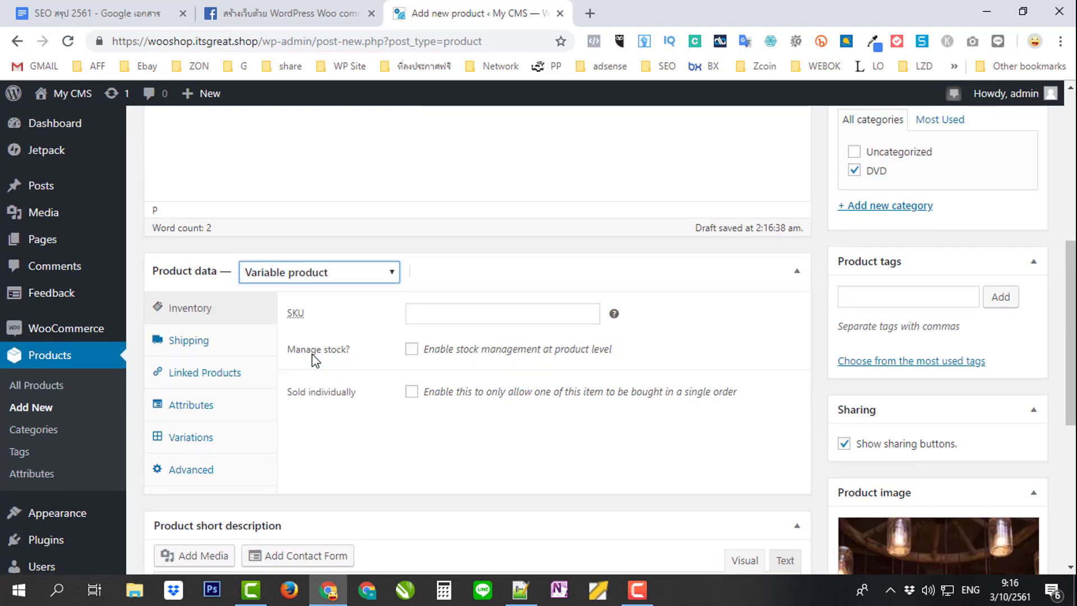
# Step: Add a custom product attribute named "alltotal" with values 1|3, enable it for variations and save the attributes
pyautogui.click(193, 412)
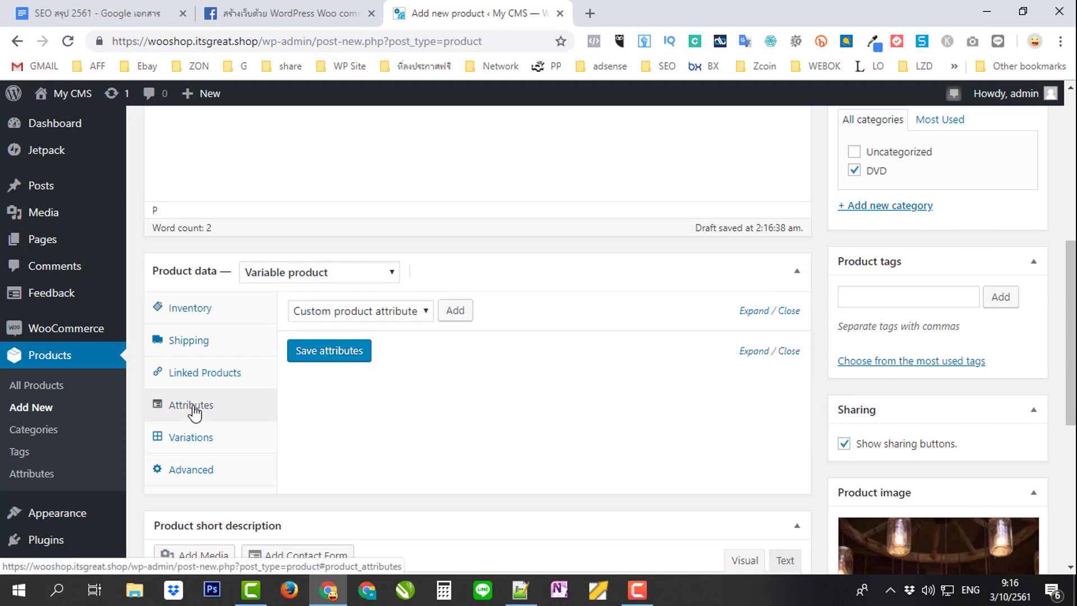
pyautogui.click(424, 311)
pyautogui.click(423, 311)
pyautogui.click(455, 311)
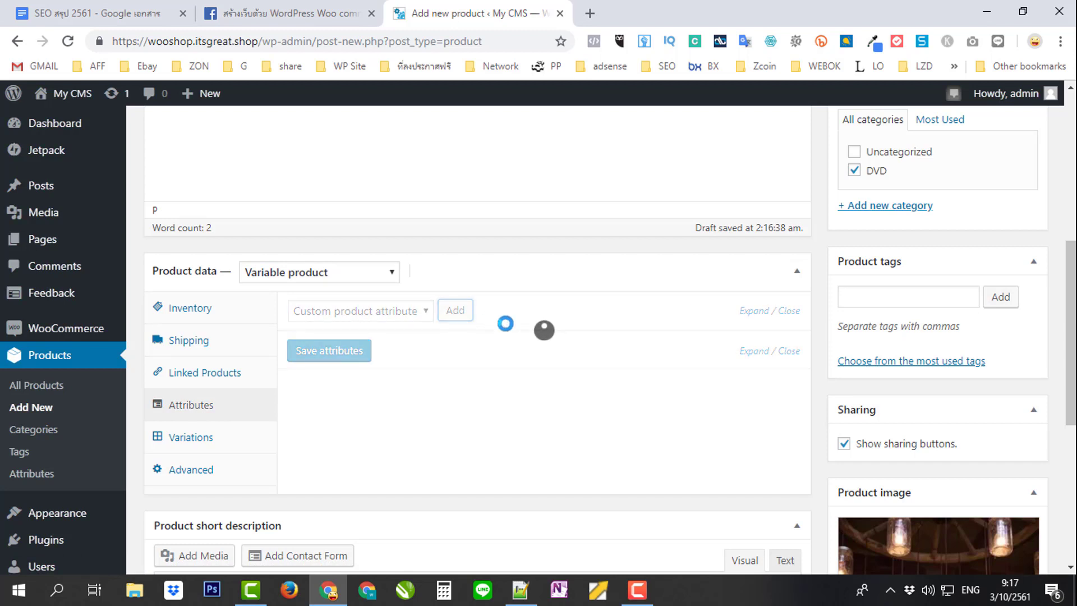
pyautogui.click(358, 408)
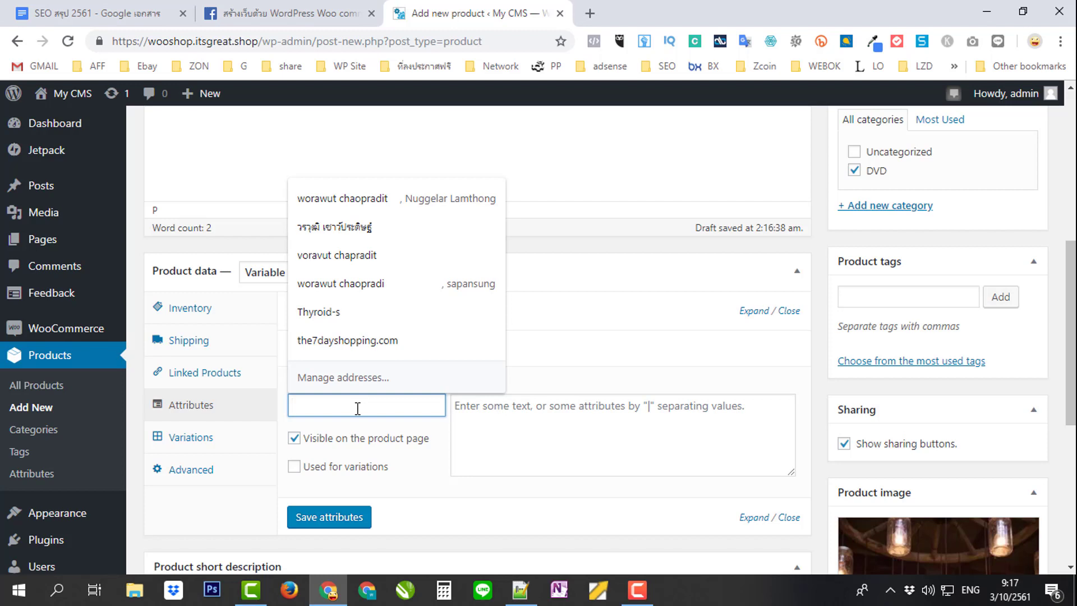
pyautogui.write('alltotal')
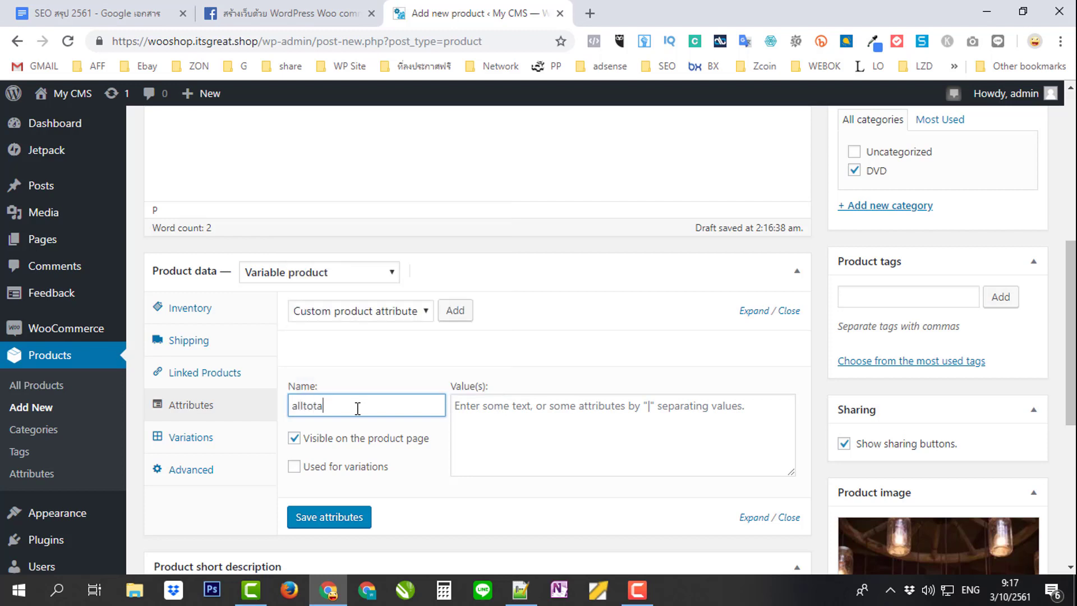
pyautogui.click(474, 416)
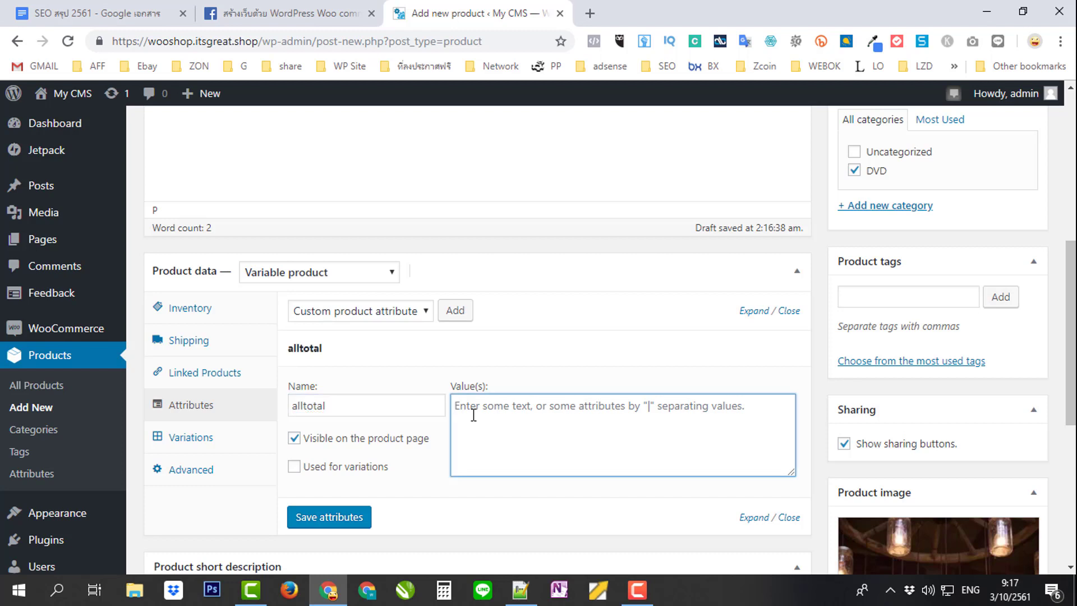
pyautogui.write('1|3')
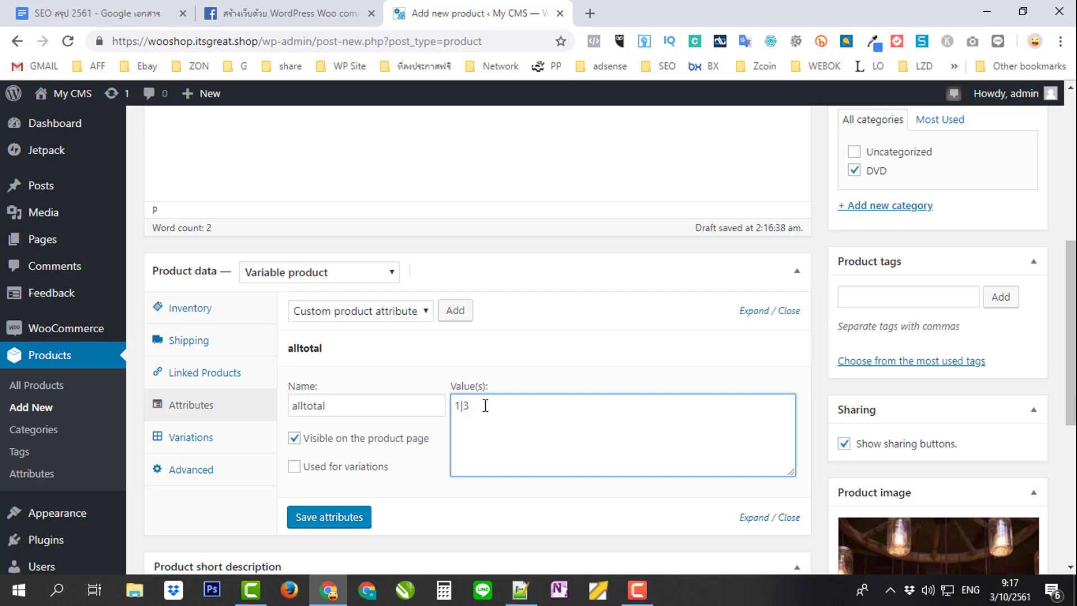
pyautogui.click(294, 467)
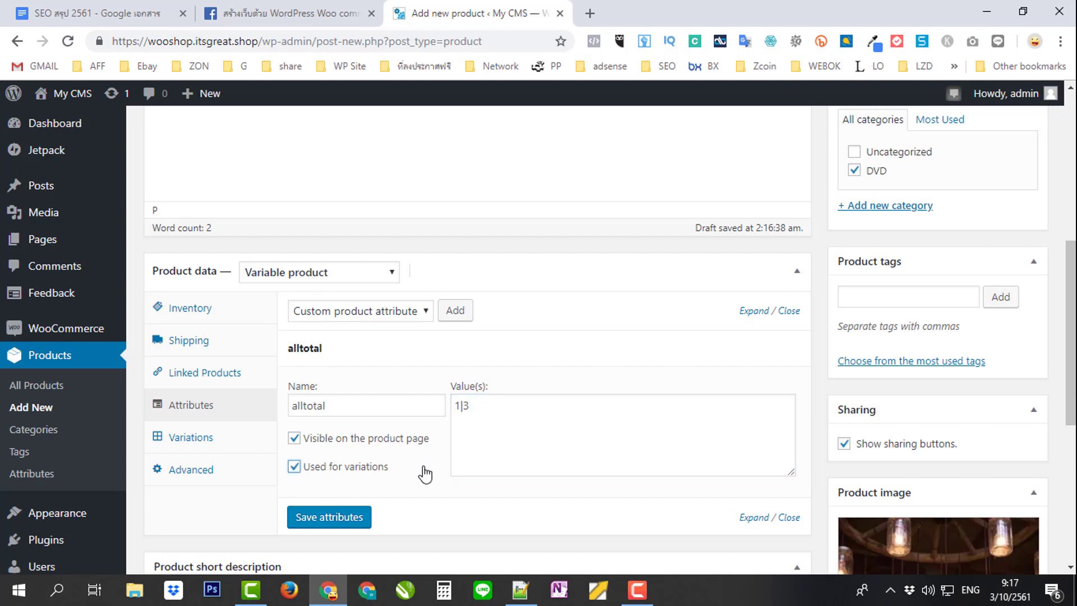
pyautogui.click(323, 515)
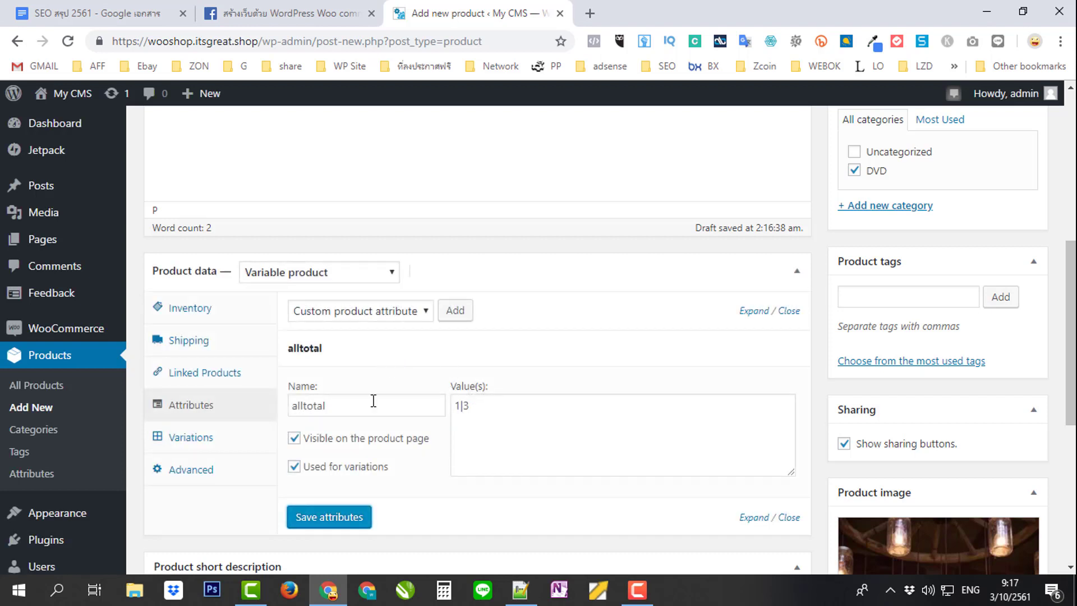
# Step: Add two individual variations to the product
pyautogui.click(202, 439)
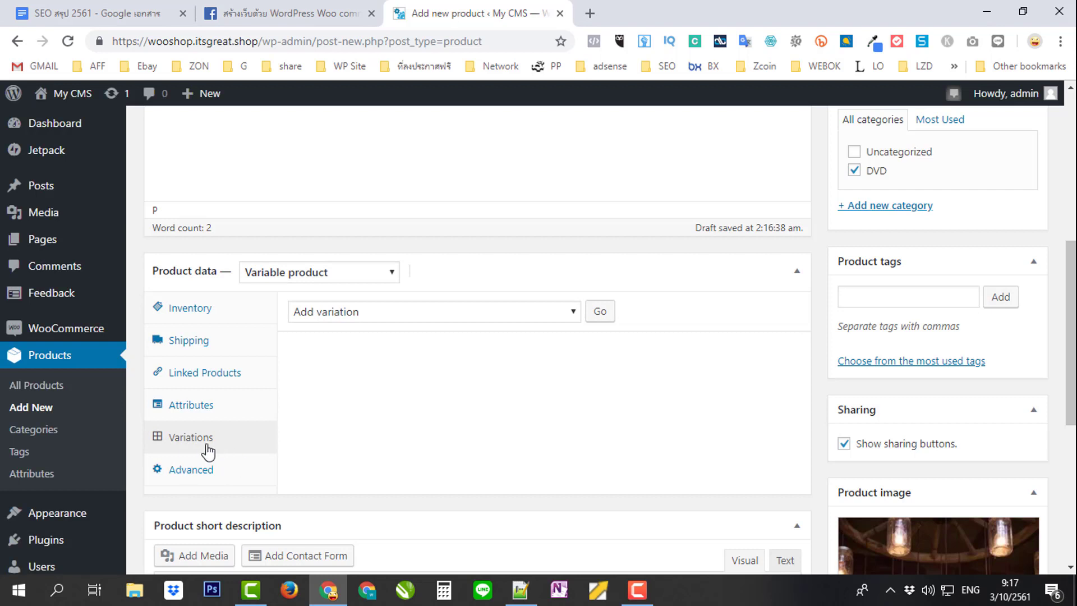
pyautogui.click(498, 316)
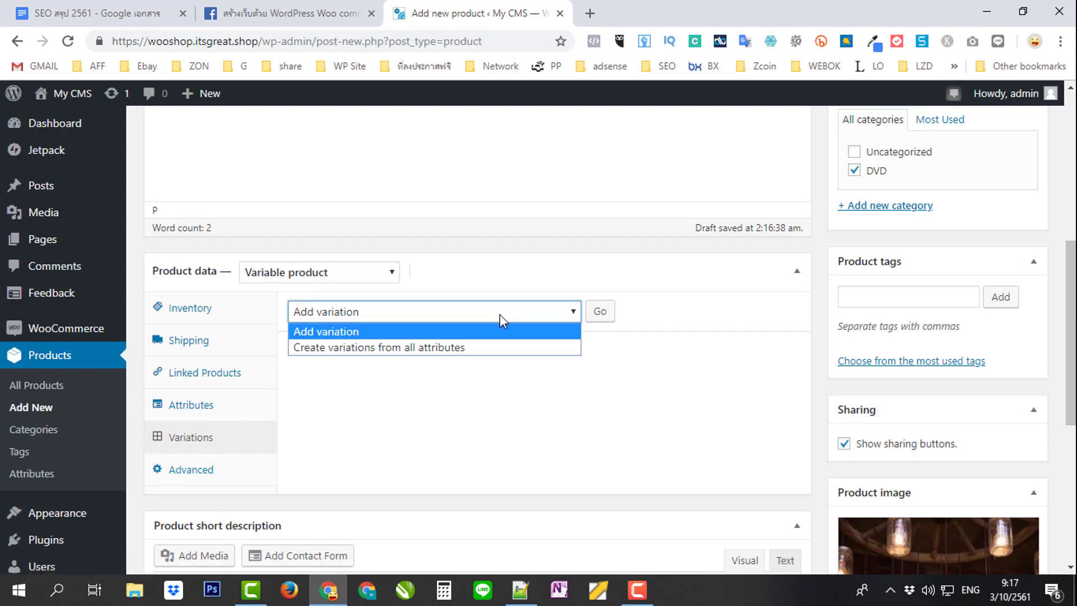
pyautogui.click(501, 320)
pyautogui.click(599, 312)
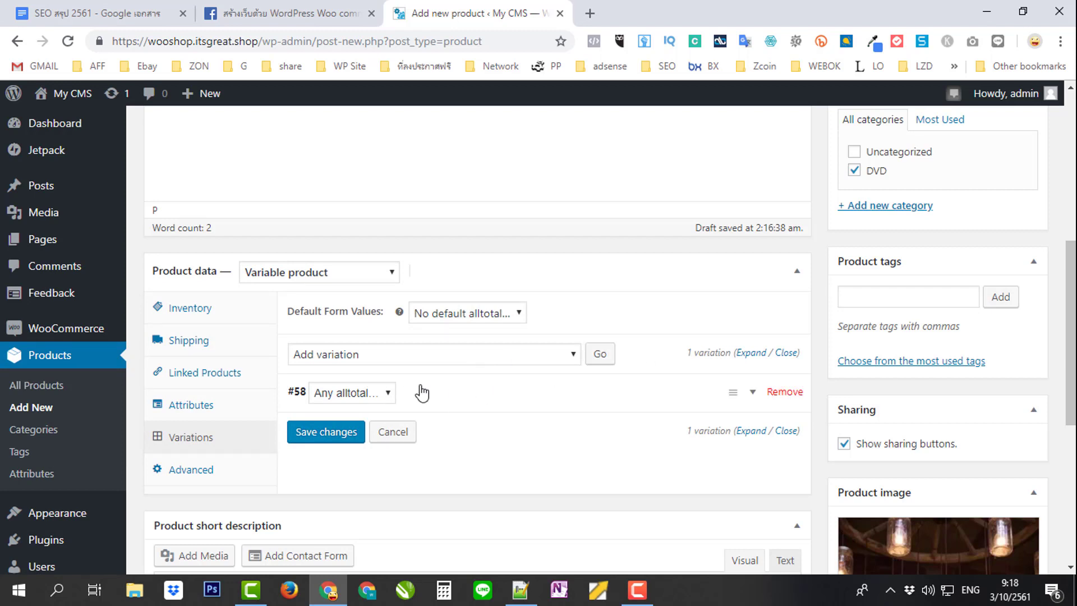
pyautogui.click(599, 354)
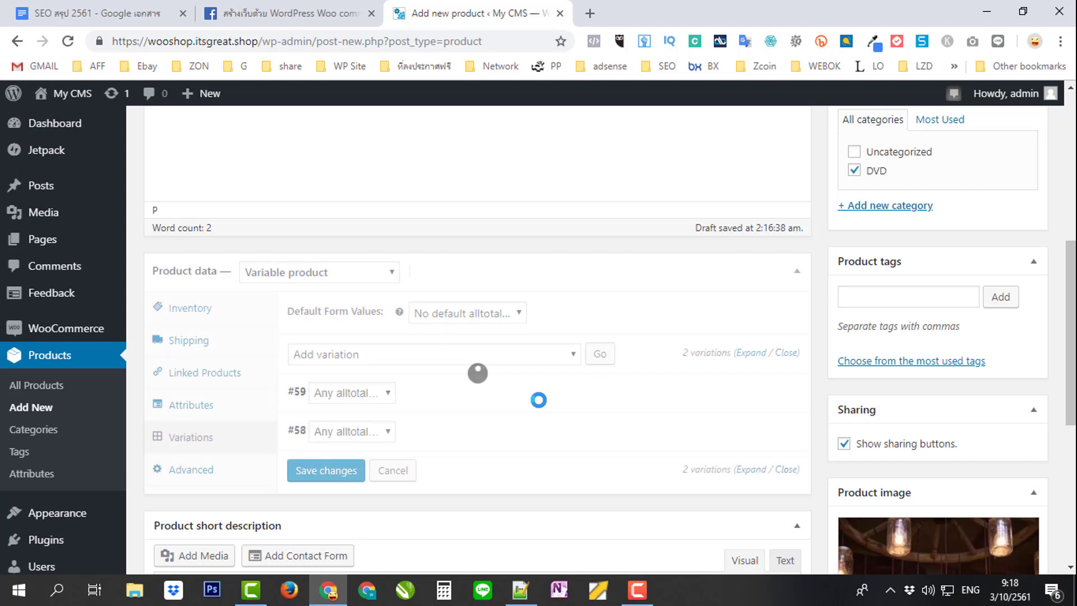
# Step: Assign alltotal value 1 to the upper variation and value 3 to the lower one
pyautogui.click(391, 397)
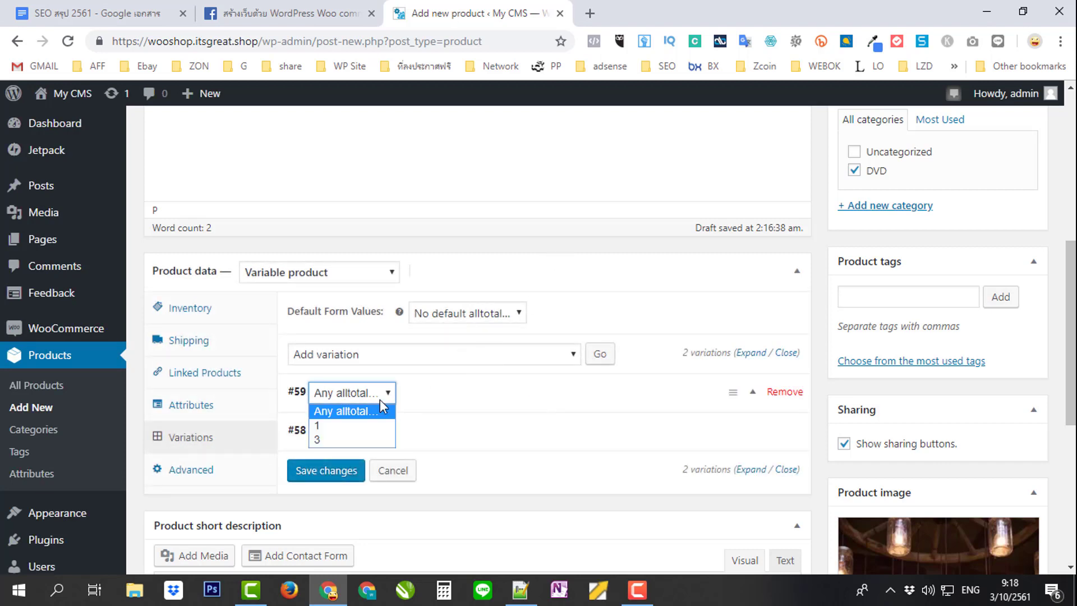
pyautogui.click(339, 425)
pyautogui.click(365, 434)
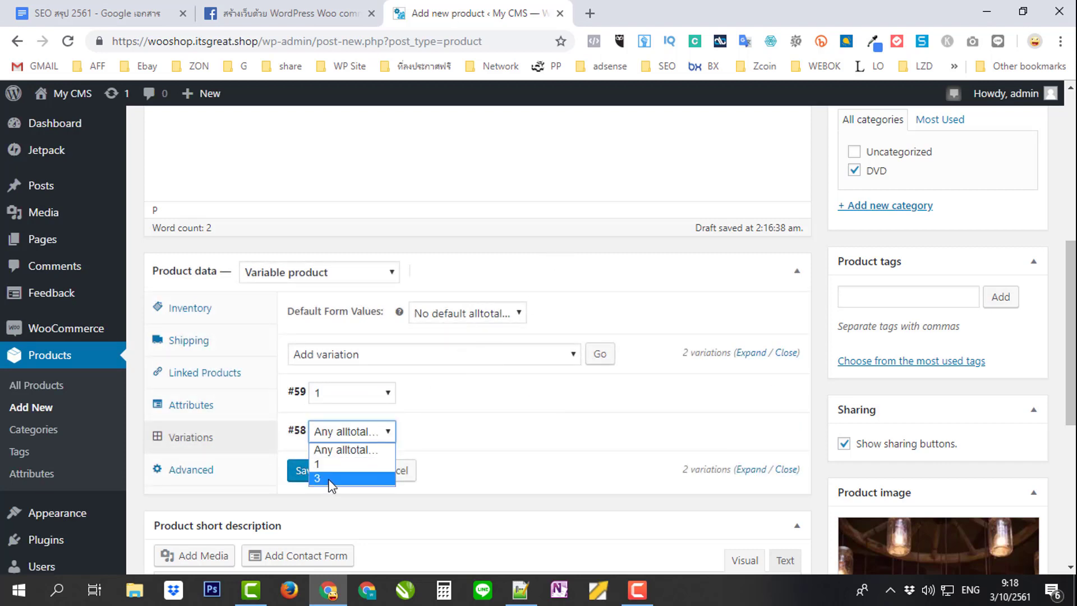
pyautogui.click(329, 480)
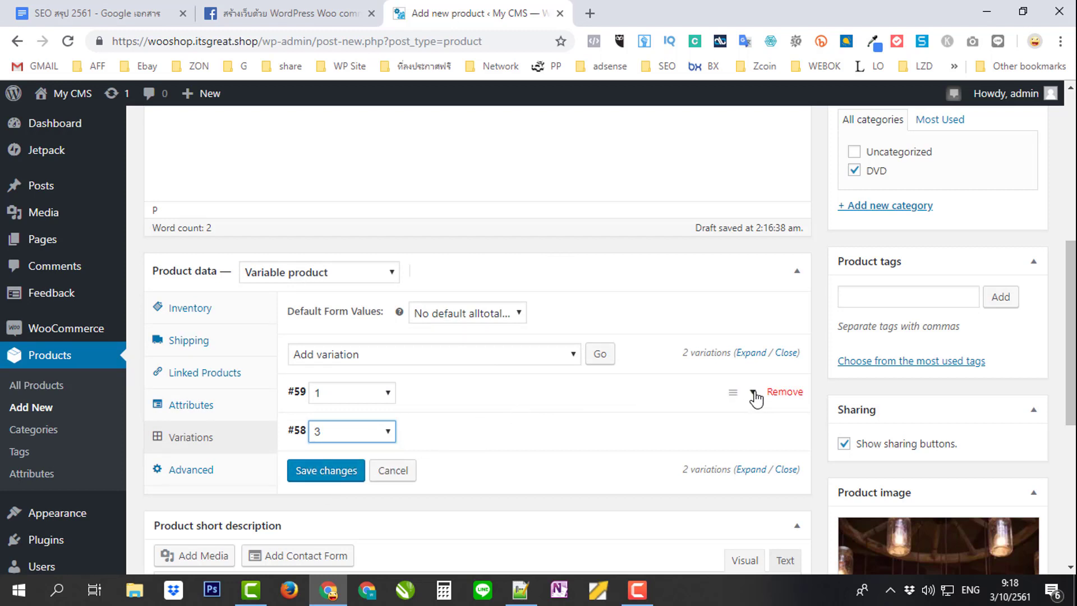
# Step: Set the regular price to 500 and the sale price to 100 for the variation with alltotal 1
pyautogui.click(753, 396)
pyautogui.scroll(-1, 667, 375)
pyautogui.scroll(-3, 667, 375)
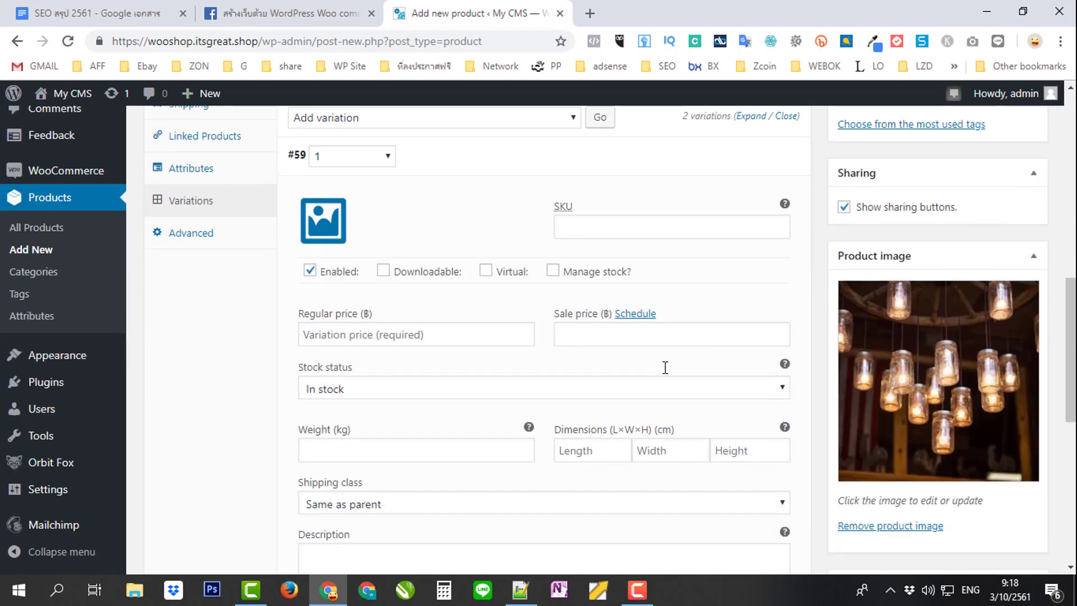
pyautogui.click(383, 336)
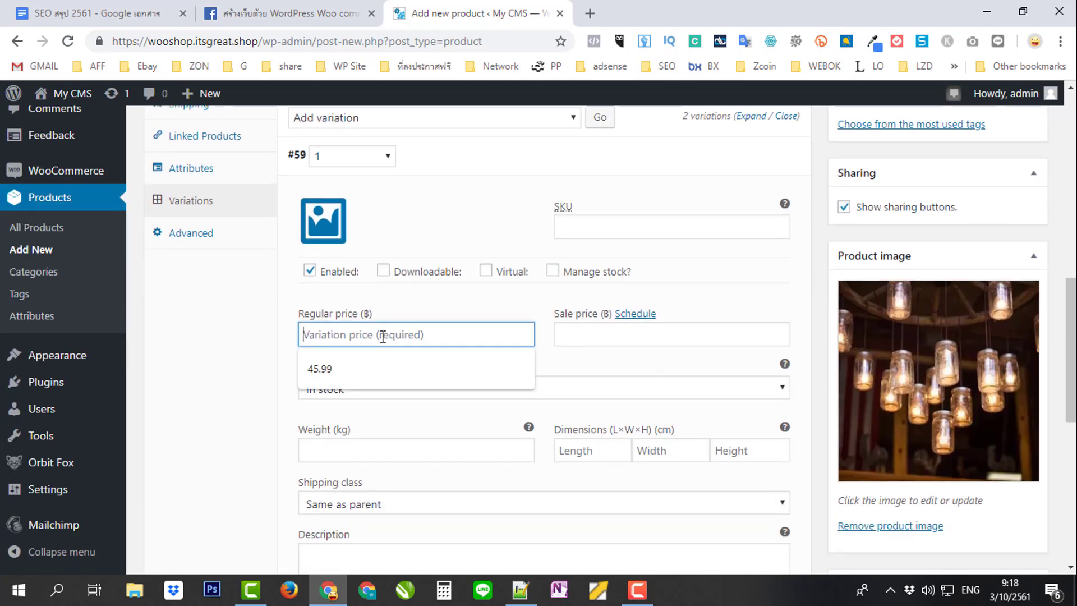
pyautogui.write('500')
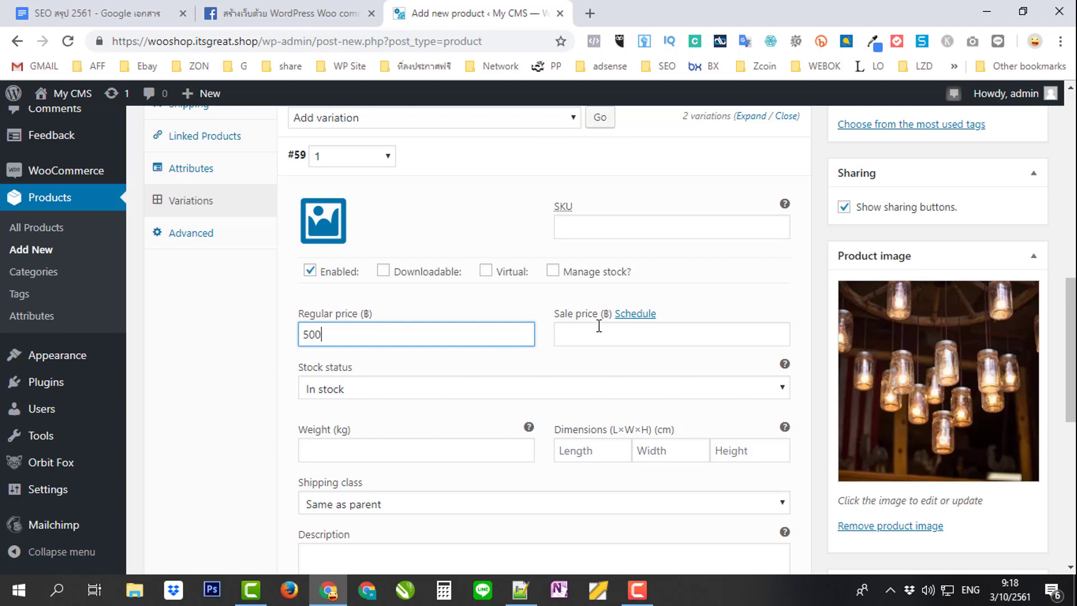
pyautogui.click(598, 326)
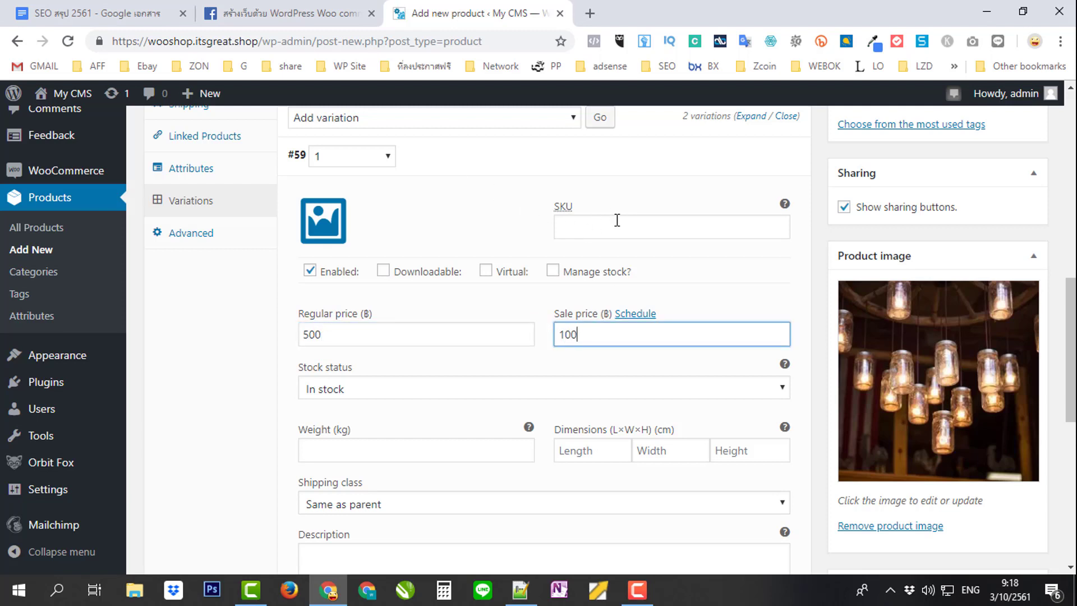
pyautogui.scroll(1, 685, 226)
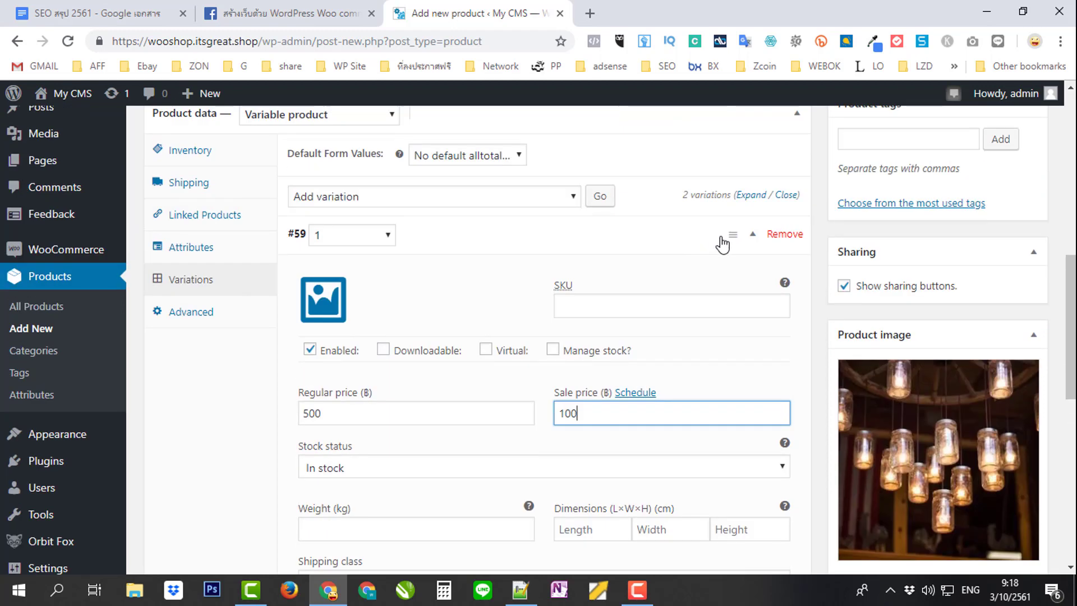
pyautogui.click(755, 236)
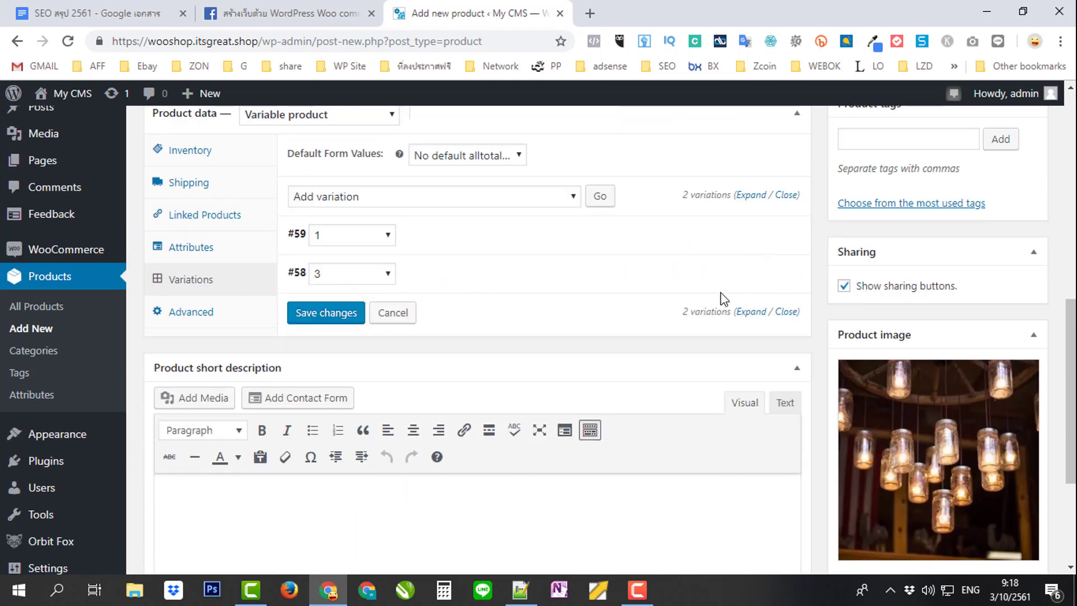
# Step: Expand the variation with alltotal 3 and set its regular price to 1500
pyautogui.click(754, 275)
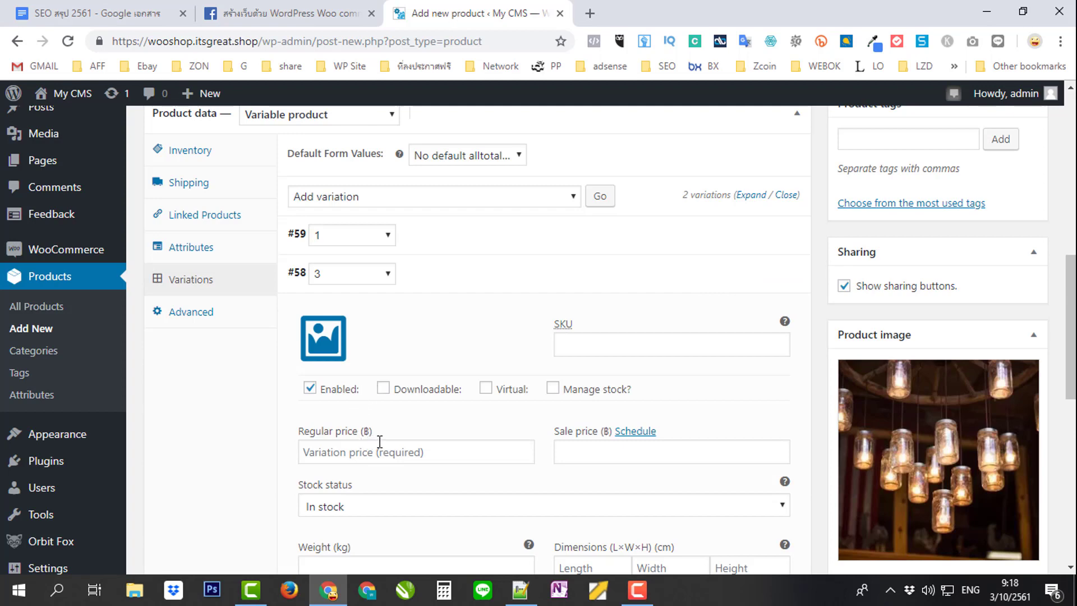
pyautogui.scroll(-1, 379, 441)
pyautogui.click(337, 372)
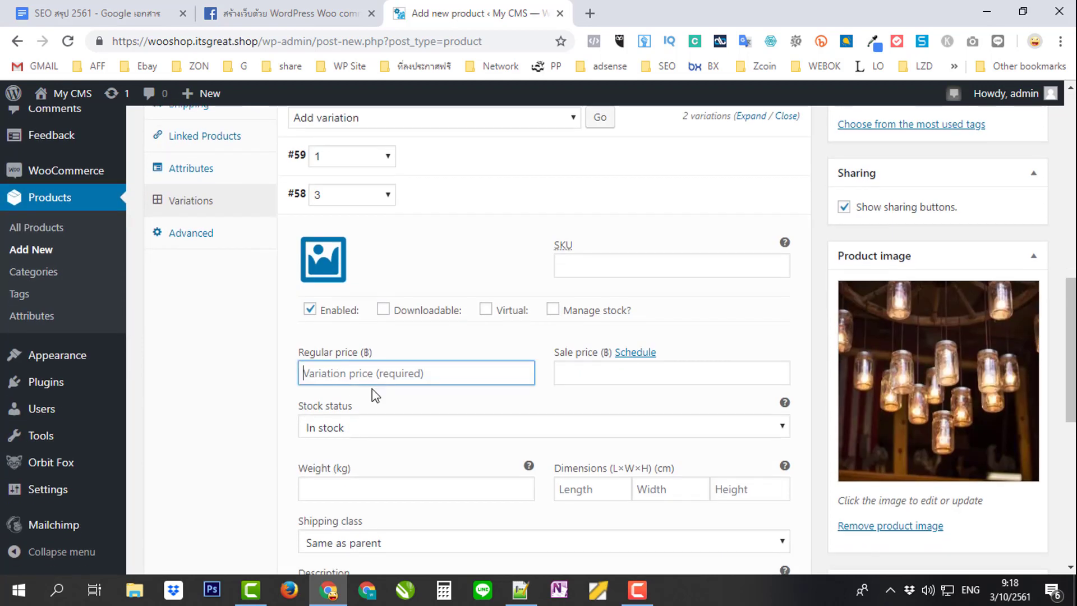
pyautogui.write('500')
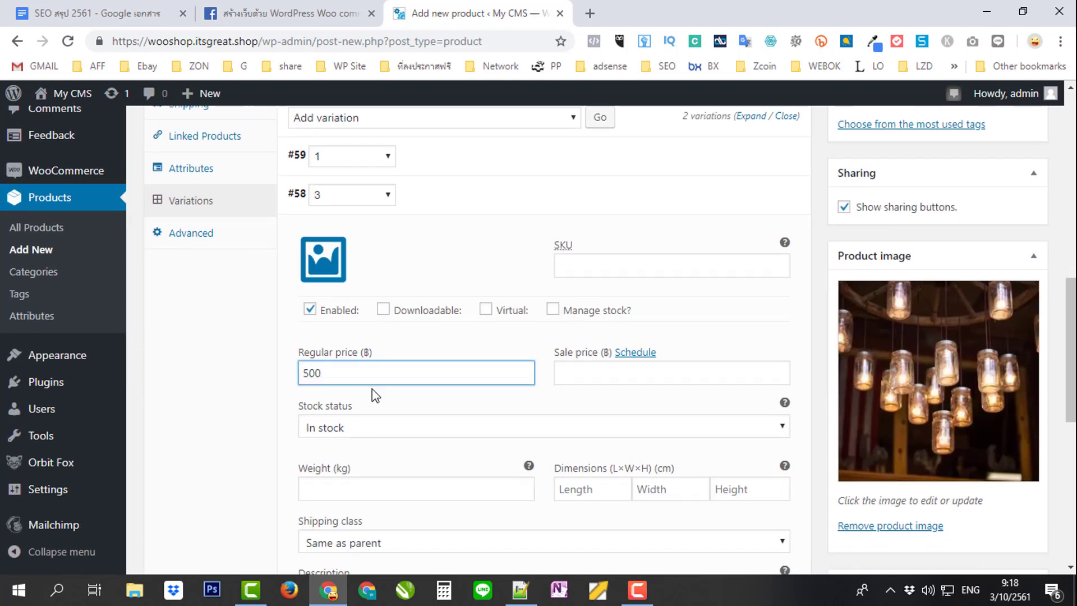
pyautogui.press('BackSpace')
pyautogui.press('BackSpace')
pyautogui.press('BackSpace')
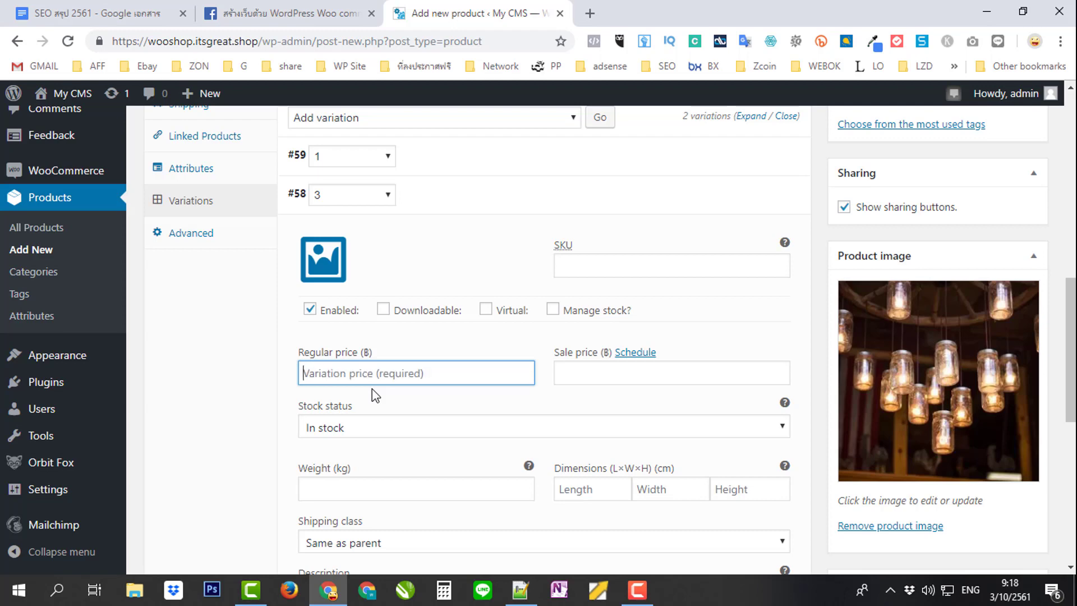
pyautogui.write('1500')
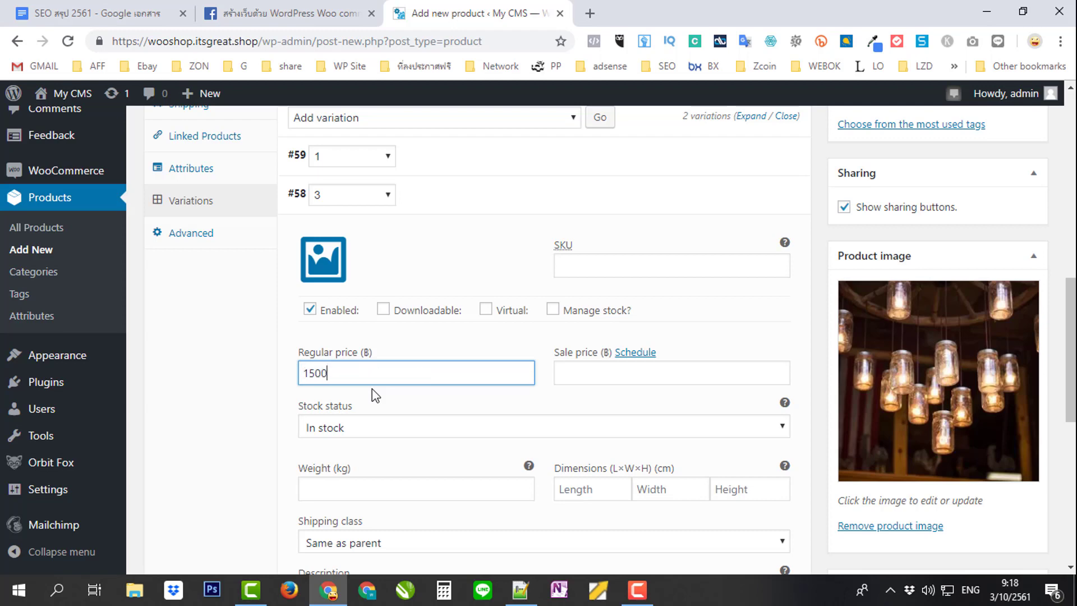
# Step: Check the three-piece price in the Notepad++ note and set the alltotal 3 variation's sale price to 60
pyautogui.click(520, 591)
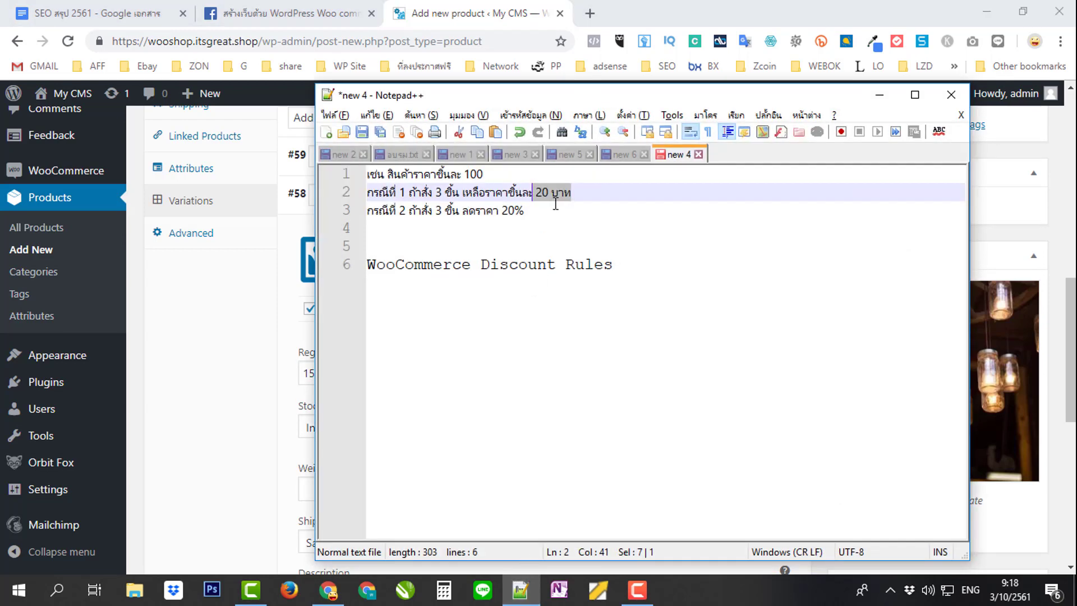
pyautogui.click(880, 94)
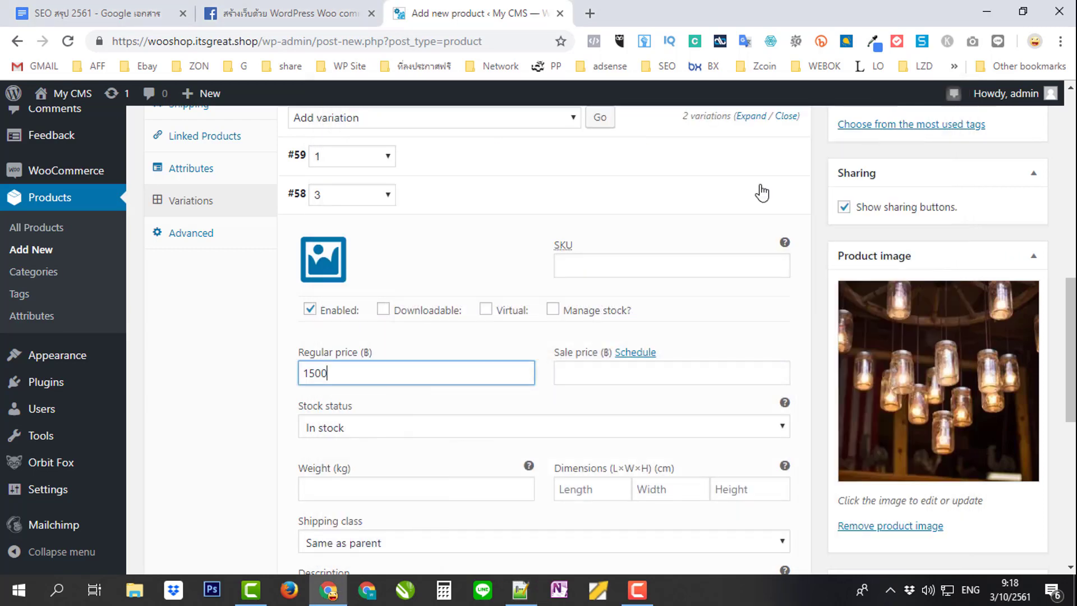
pyautogui.click(587, 375)
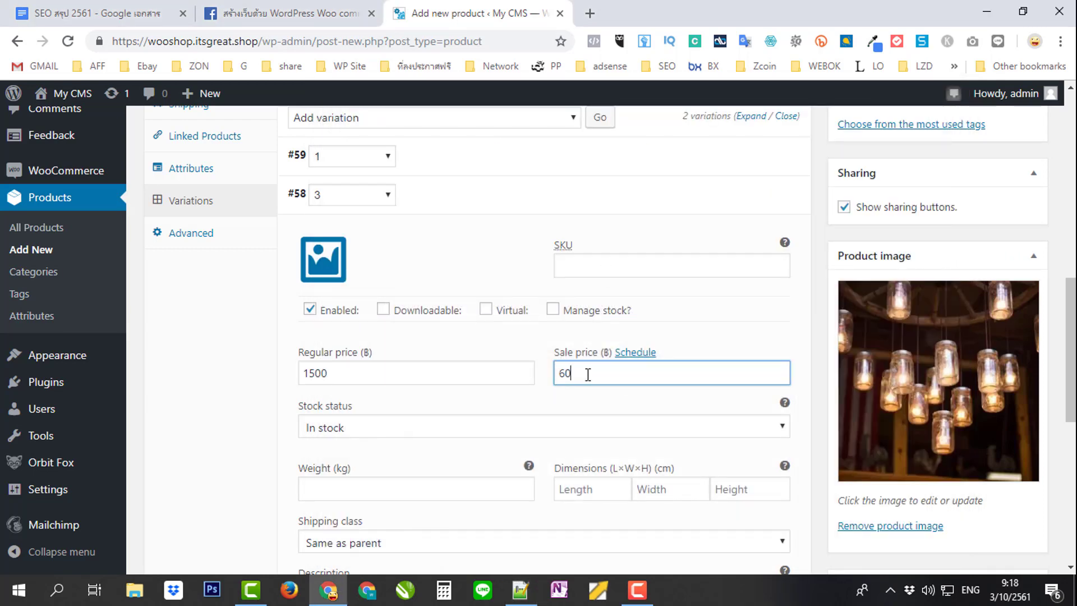
pyautogui.scroll(-3, 439, 368)
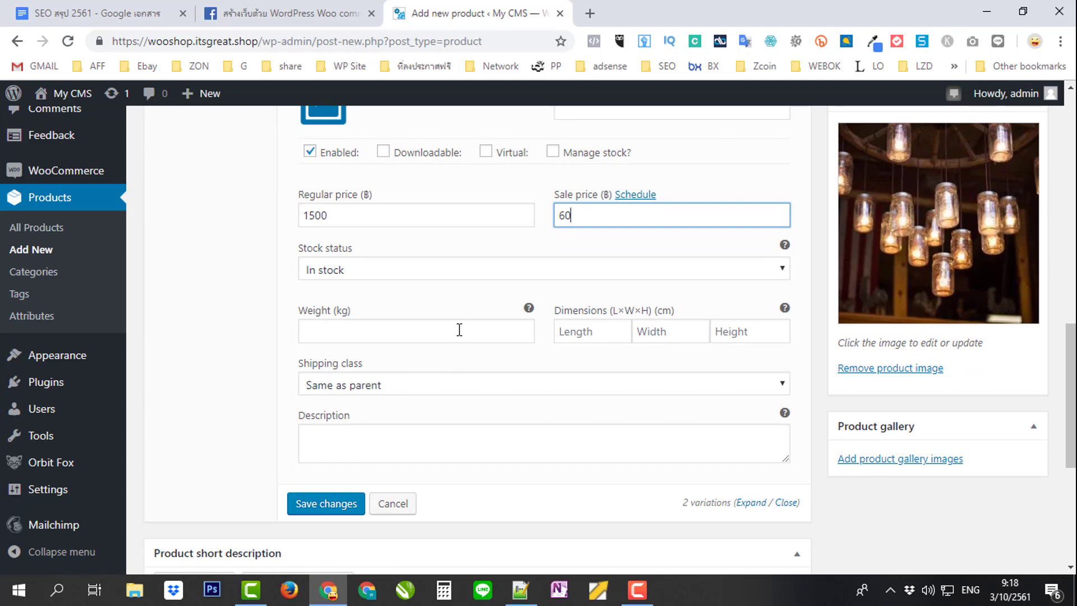
pyautogui.scroll(3, 460, 330)
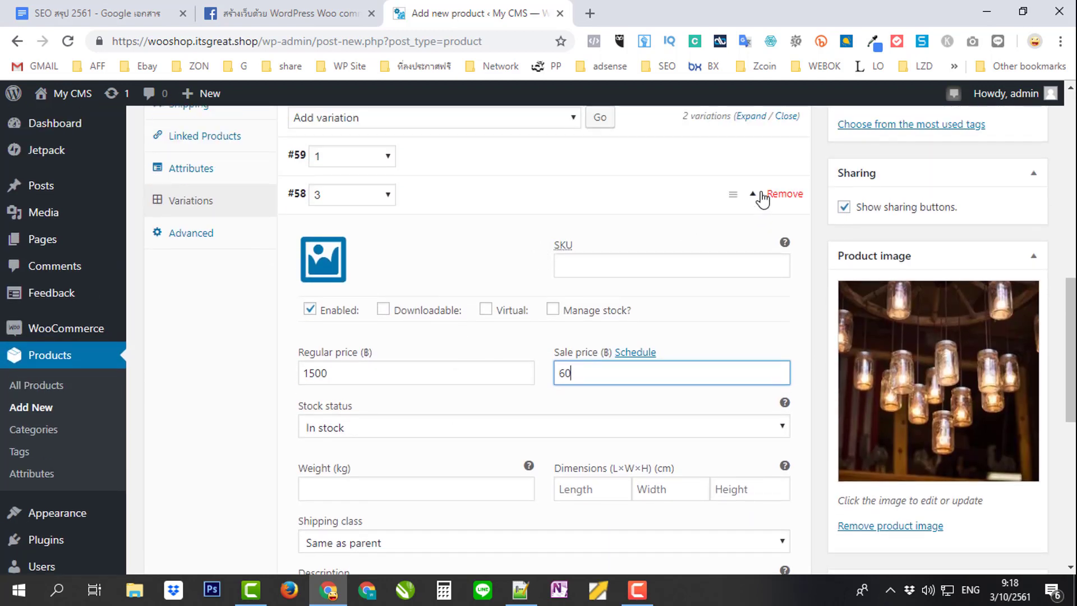
pyautogui.click(753, 200)
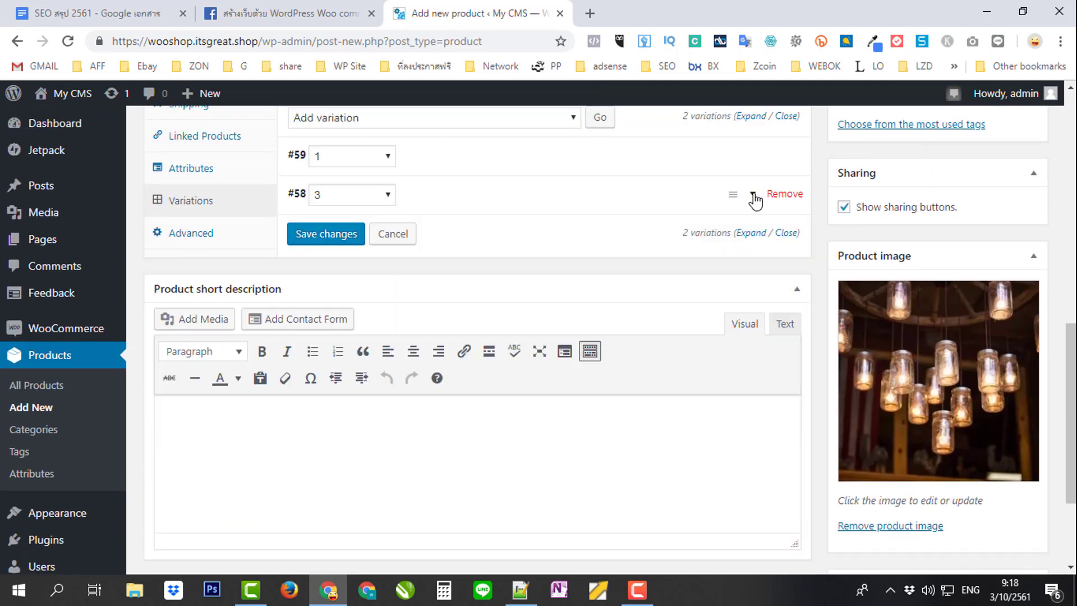
# Step: Save the variation changes and enter "Test product 3" as the product short description
pyautogui.scroll(2, 444, 257)
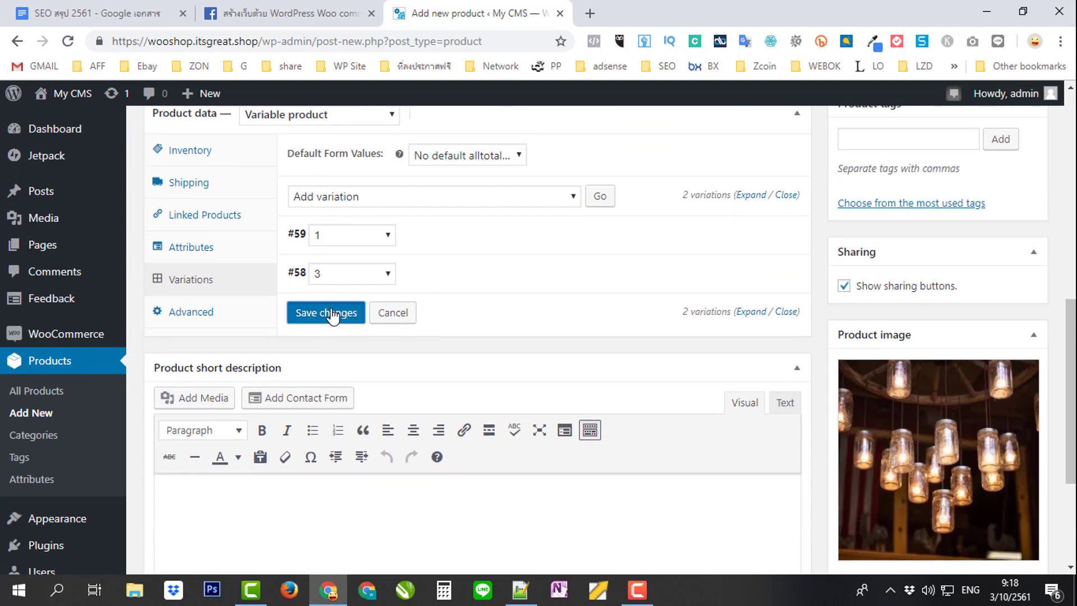
pyautogui.click(333, 314)
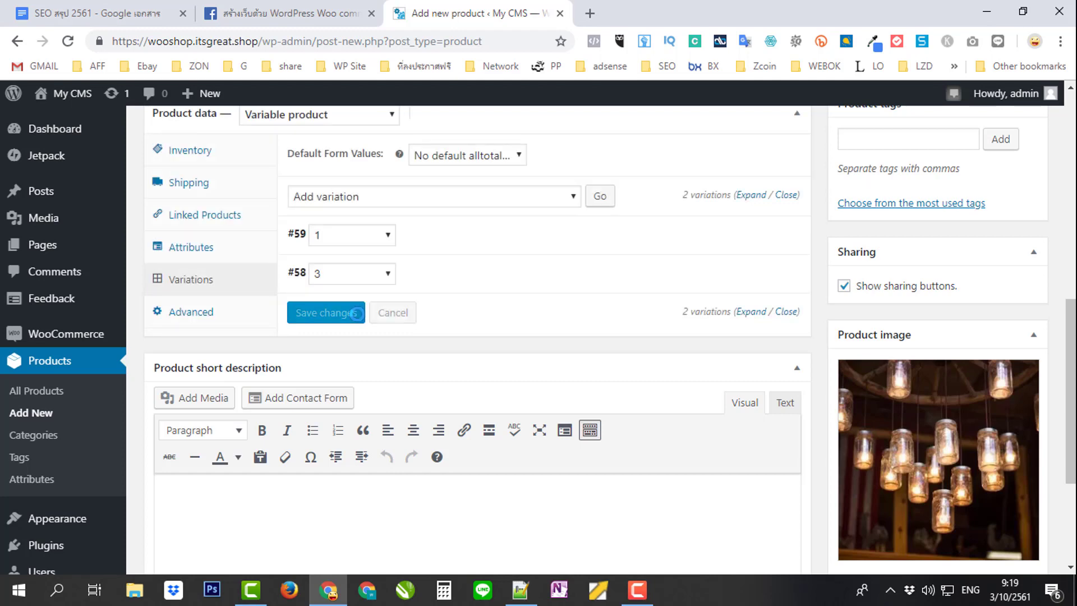
pyautogui.scroll(-3, 377, 421)
pyautogui.click(349, 381)
pyautogui.write('Test product 3')
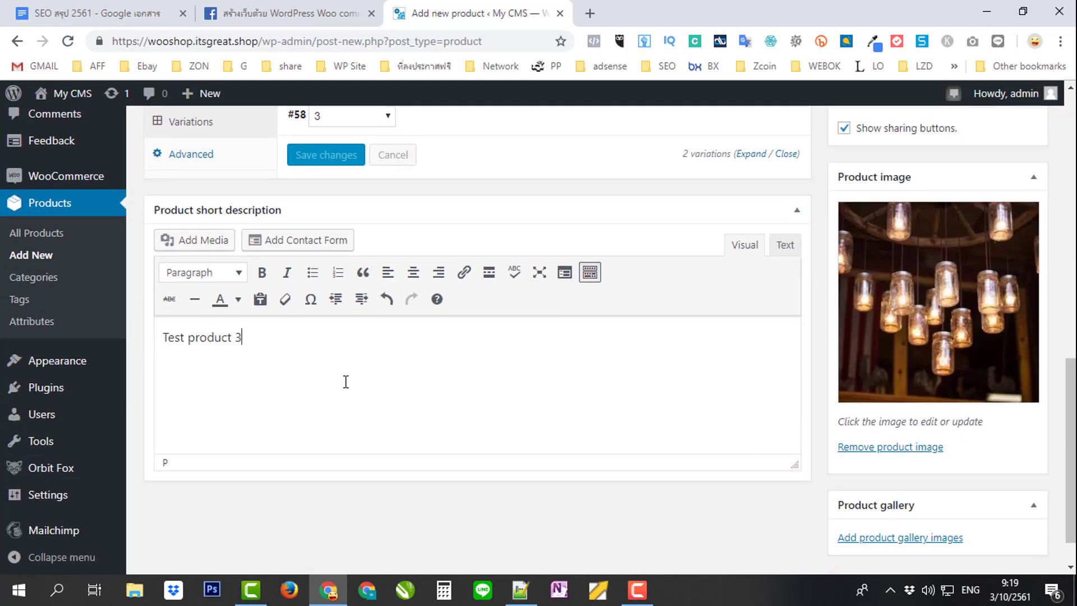
# Step: Fill the product short description with "Test product 3" repeated seven times and publish the product
pyautogui.write('Test product 3')
pyautogui.hotkey('ctrl', 'v')
pyautogui.hotkey('ctrl', 'v')
pyautogui.hotkey('ctrl', 'v')
pyautogui.hotkey('ctrl', 'v')
pyautogui.hotkey('ctrl', 'v')
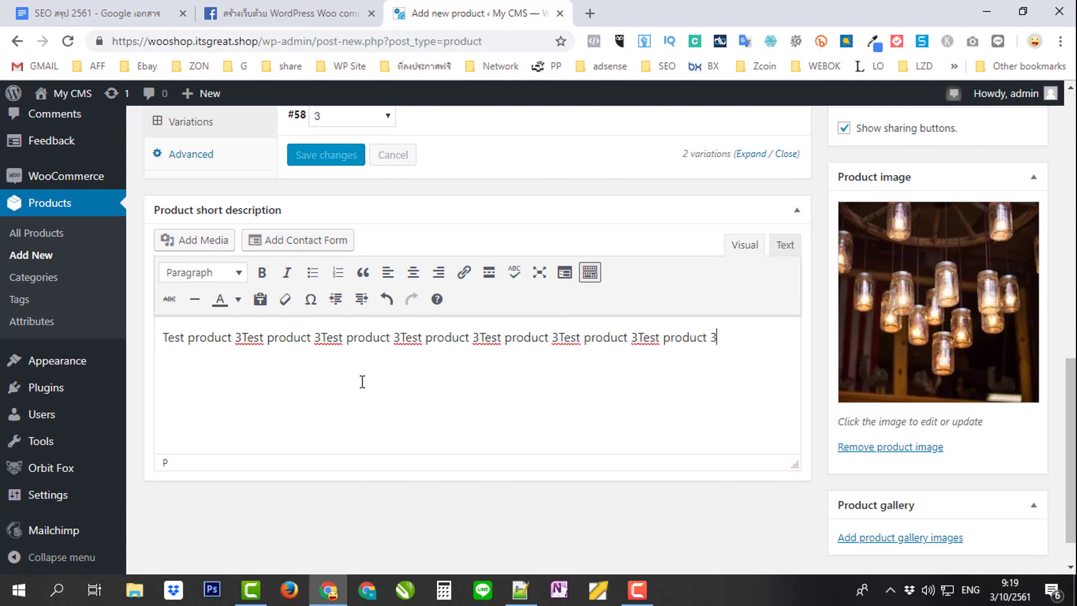
pyautogui.scroll(-1, 605, 376)
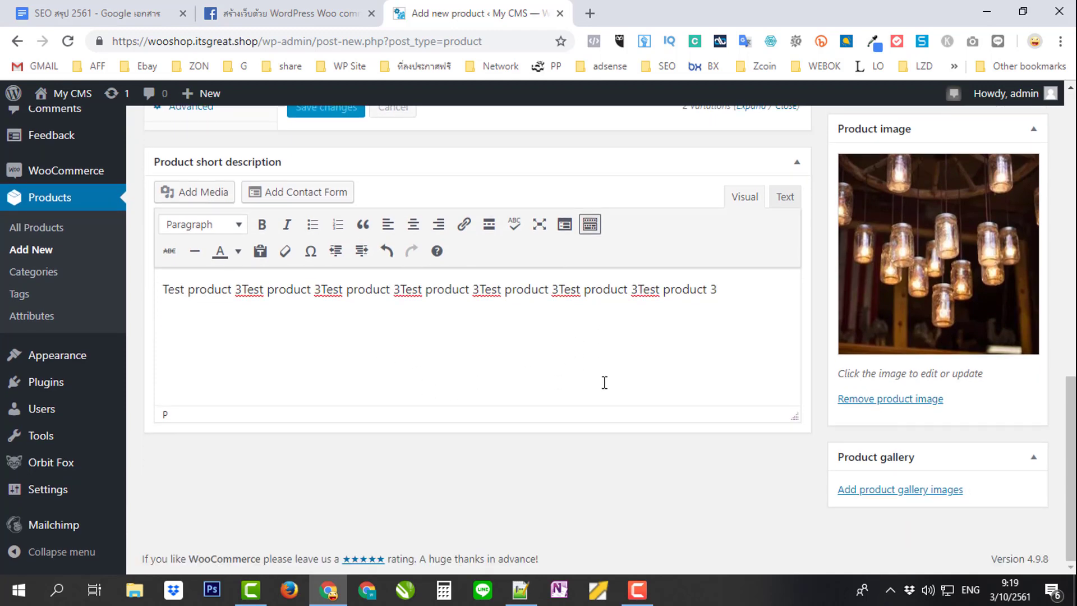
pyautogui.scroll(10, 622, 379)
pyautogui.click(1007, 224)
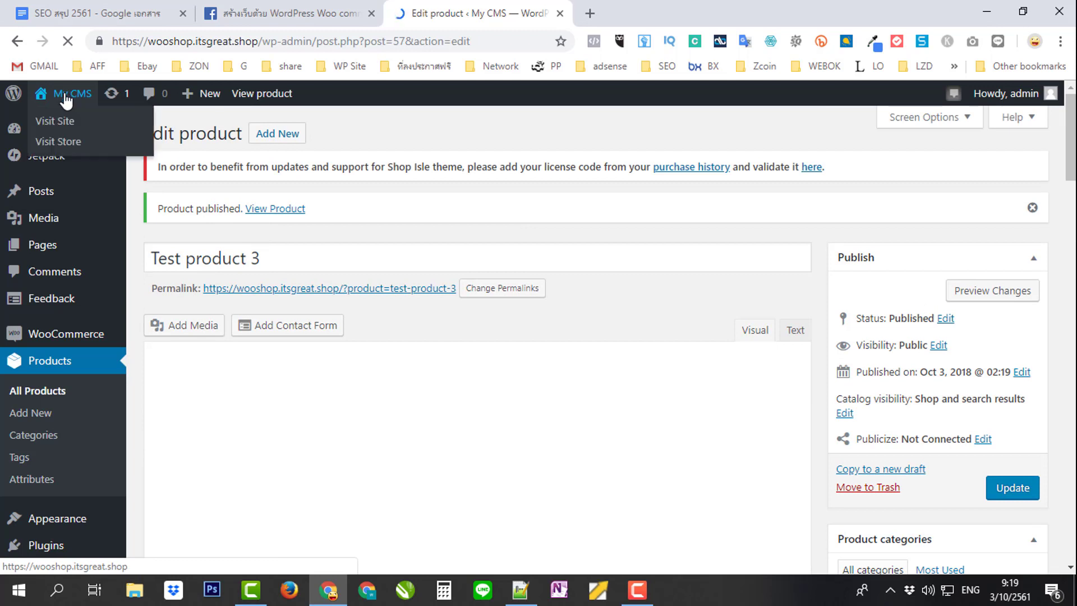
# Step: Open the storefront in a new tab and go to the Test product 3 page from the shop
pyautogui.rightClick(76, 116)
pyautogui.click(107, 127)
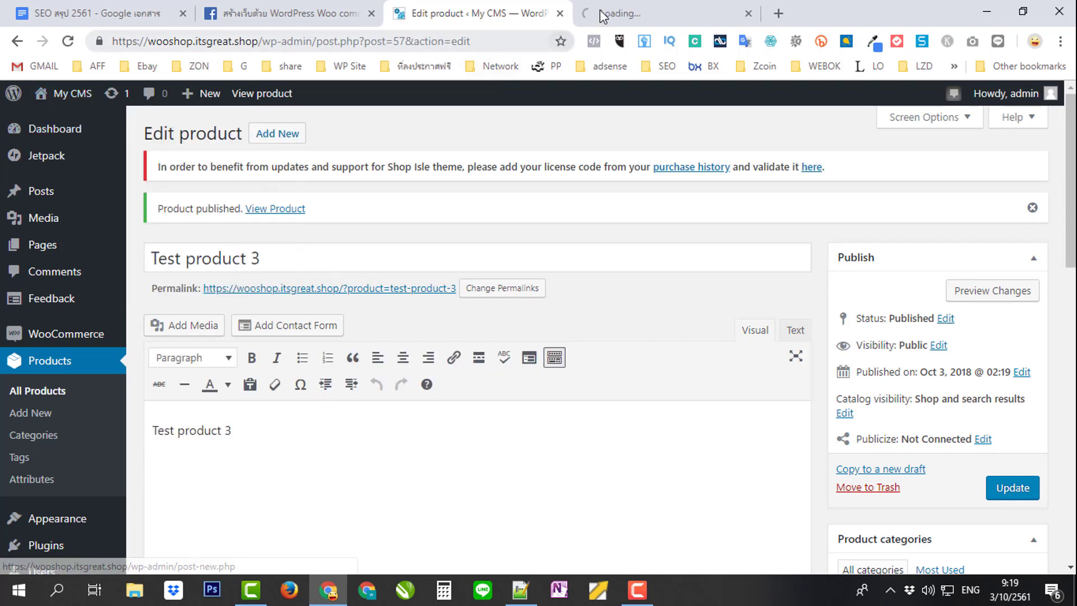
pyautogui.click(604, 12)
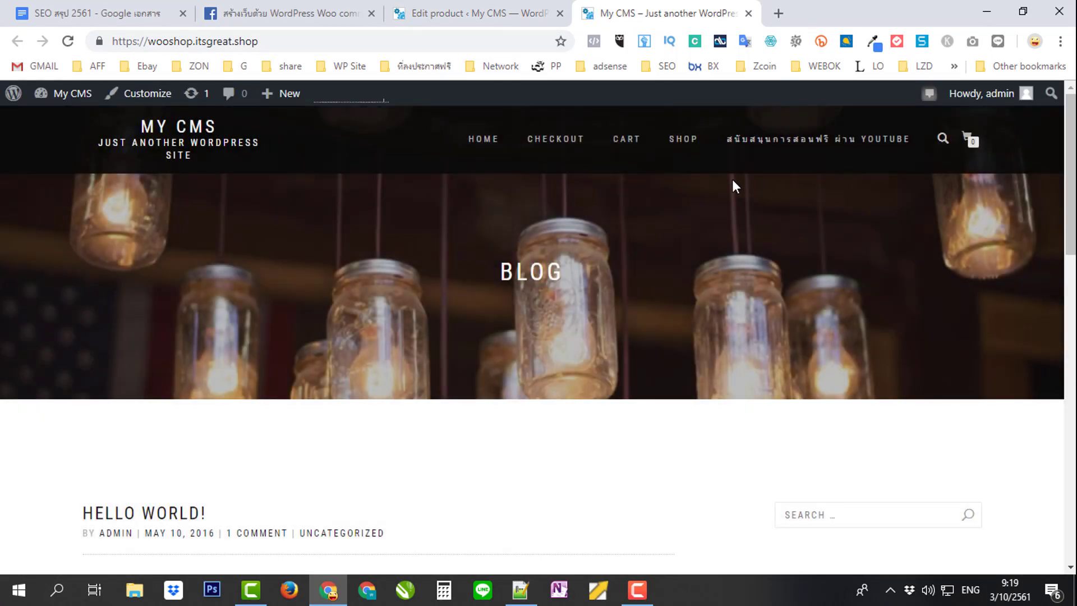
pyautogui.click(684, 140)
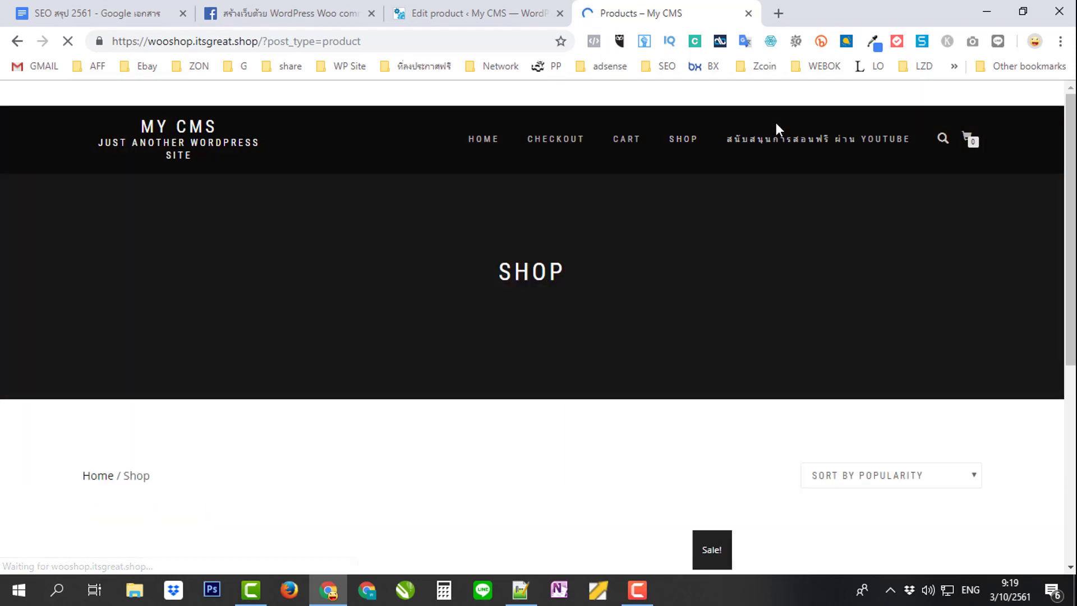
pyautogui.scroll(-2, 713, 173)
pyautogui.scroll(-3, 714, 173)
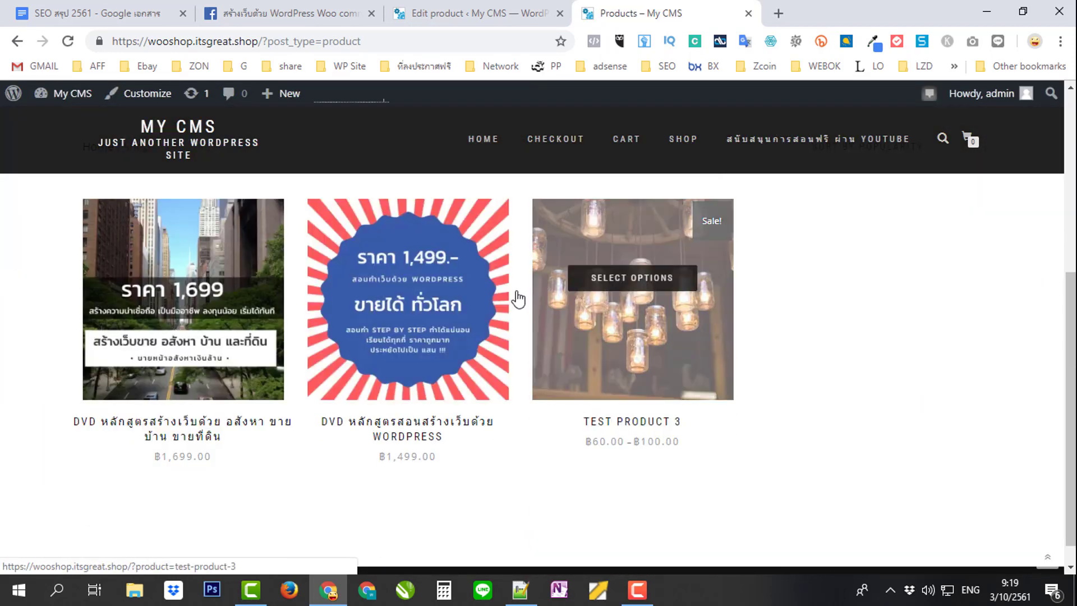
pyautogui.click(662, 348)
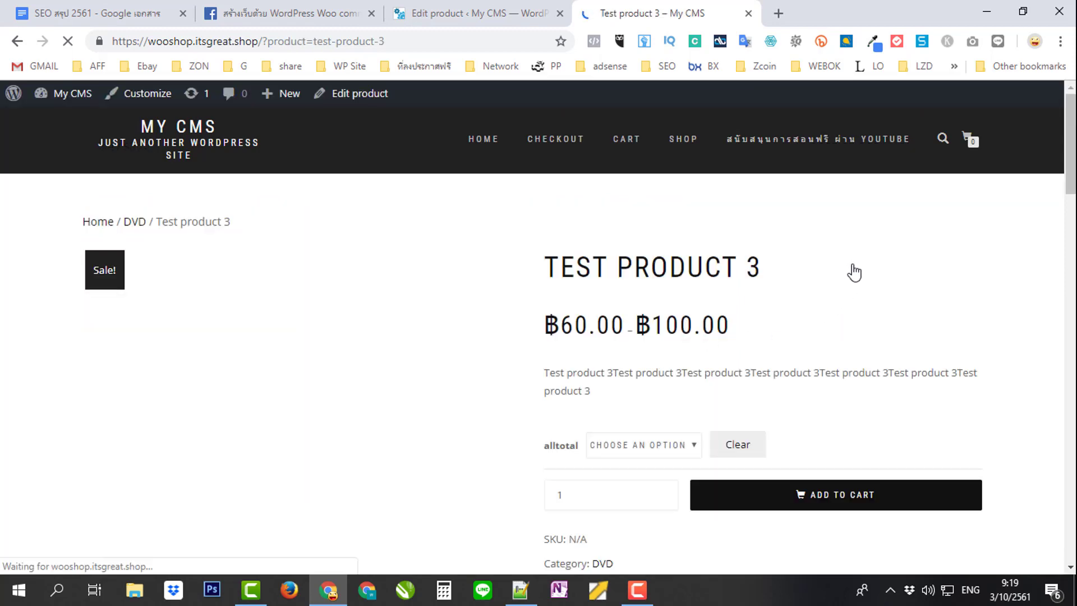
pyautogui.scroll(-3, 853, 271)
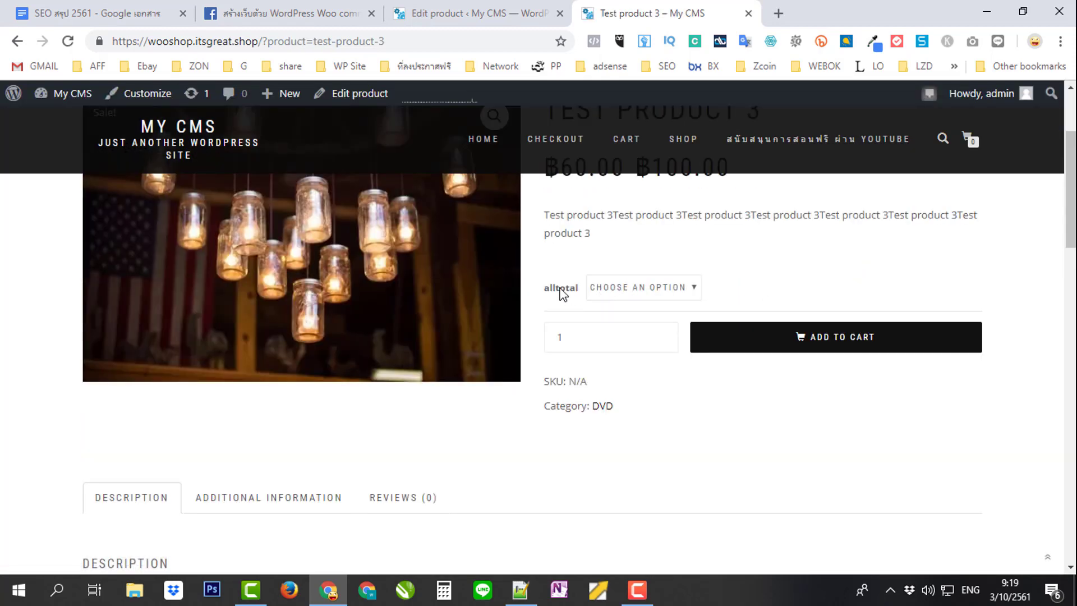
# Step: Set the quantity to 3 and compare the product's prices for alltotal 1 and alltotal 3
pyautogui.click(685, 290)
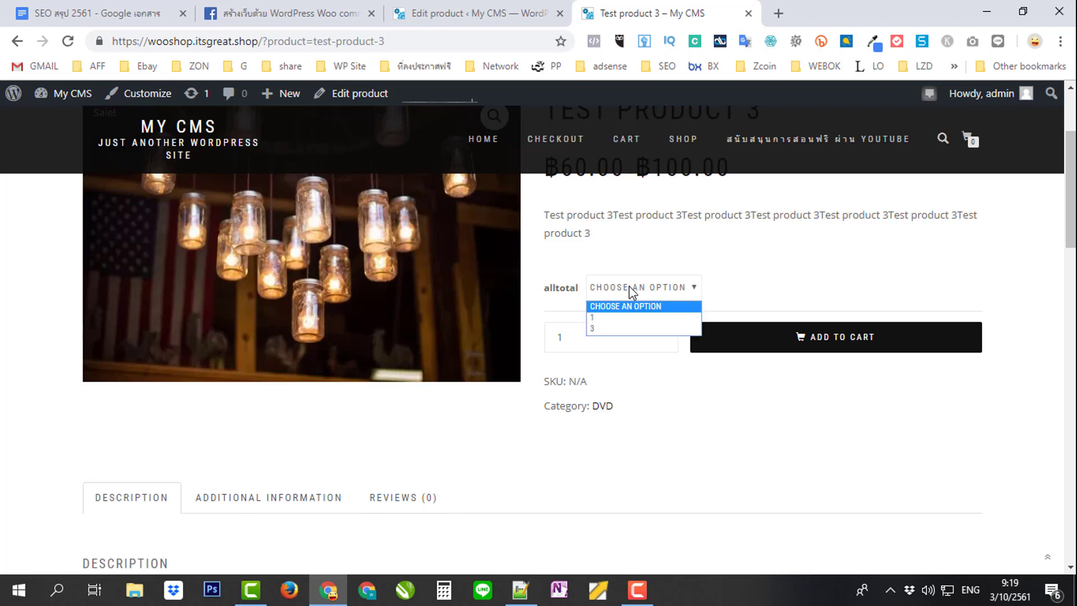
pyautogui.click(607, 317)
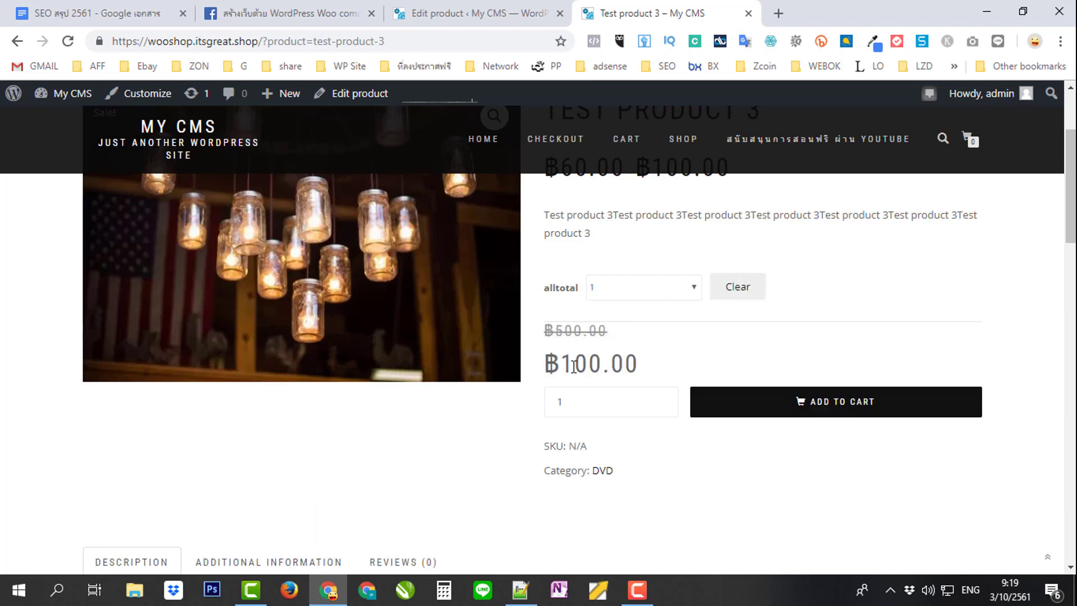
pyautogui.click(659, 399)
pyautogui.click(682, 287)
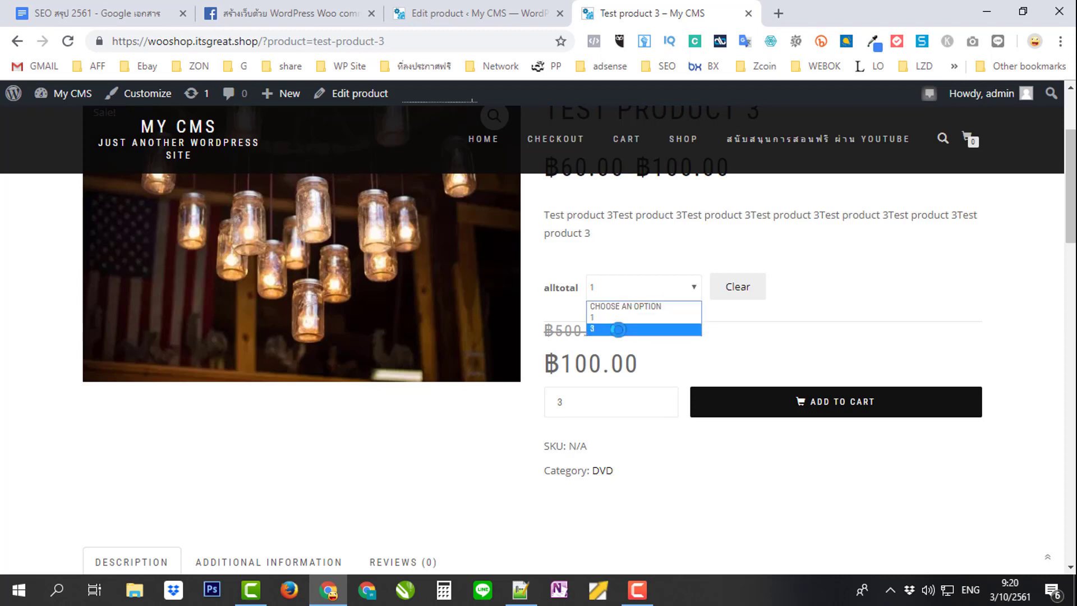
pyautogui.click(618, 329)
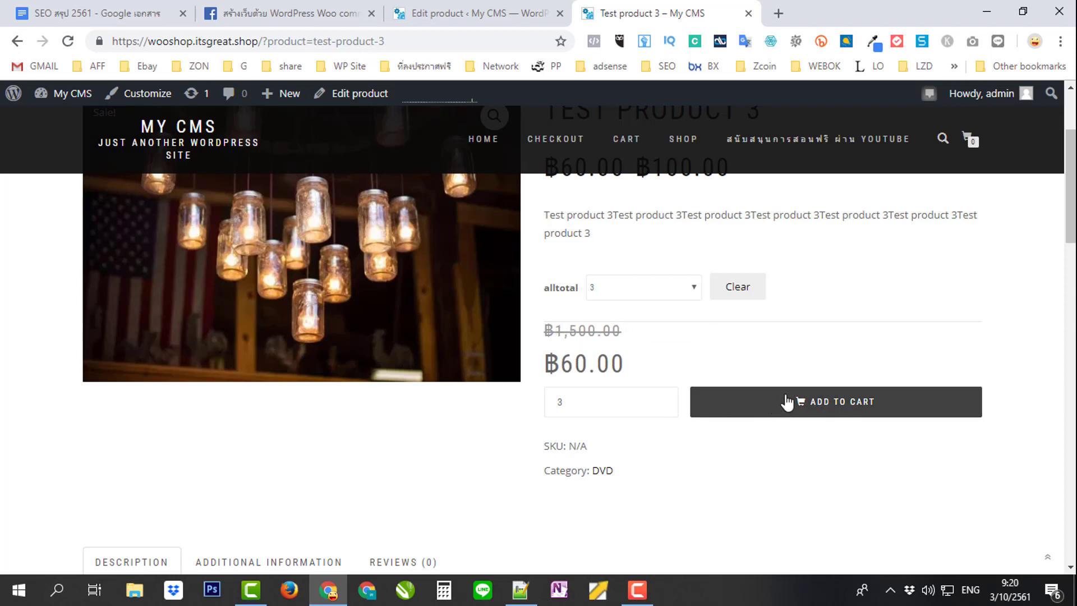
# Step: Add the alltotal 1 variation with quantity 3 to the cart and view the cart
pyautogui.click(676, 300)
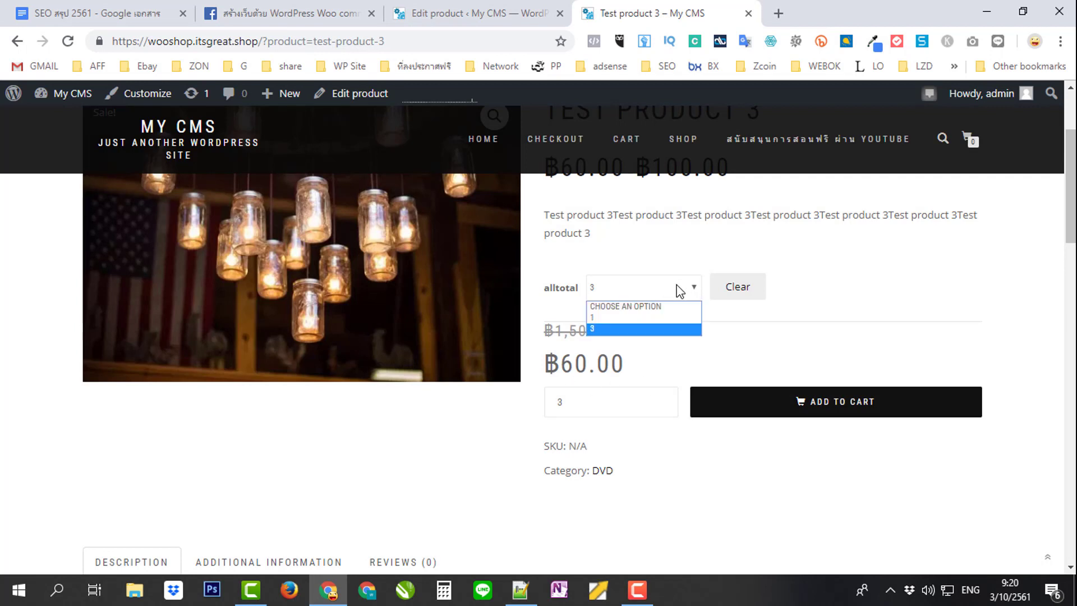
pyautogui.click(622, 313)
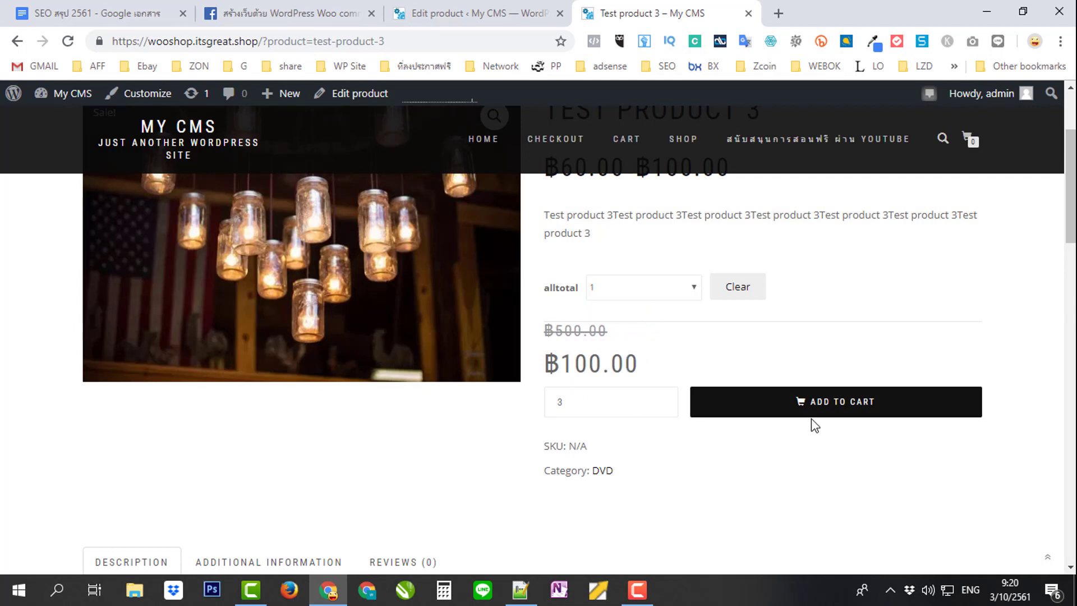
pyautogui.click(843, 402)
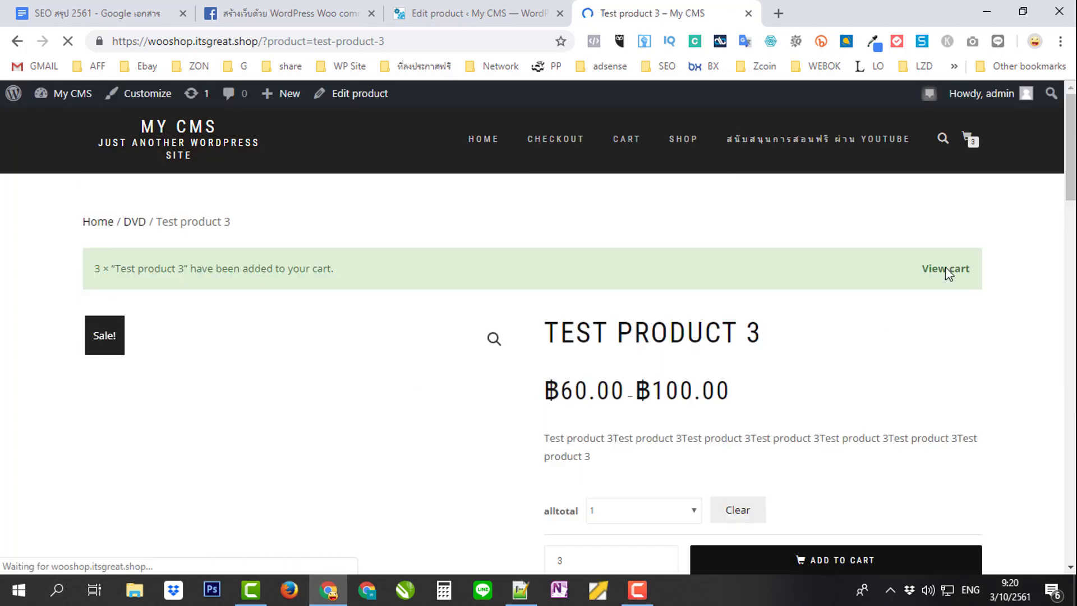
pyautogui.click(944, 268)
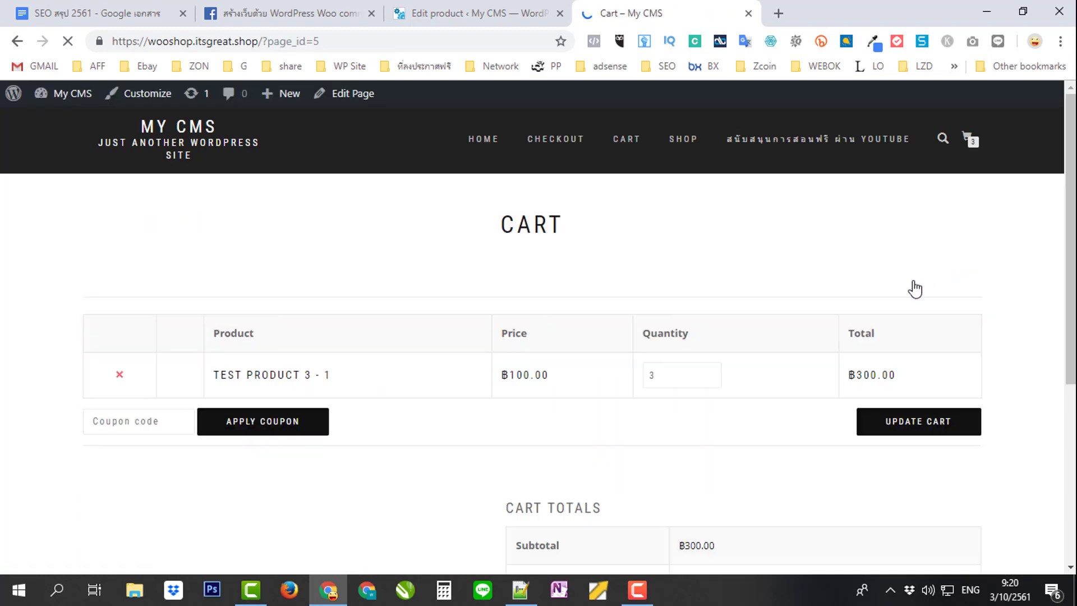
# Step: Remove Test product 3 from the cart and reopen its product page from the shop
pyautogui.scroll(-1, 913, 288)
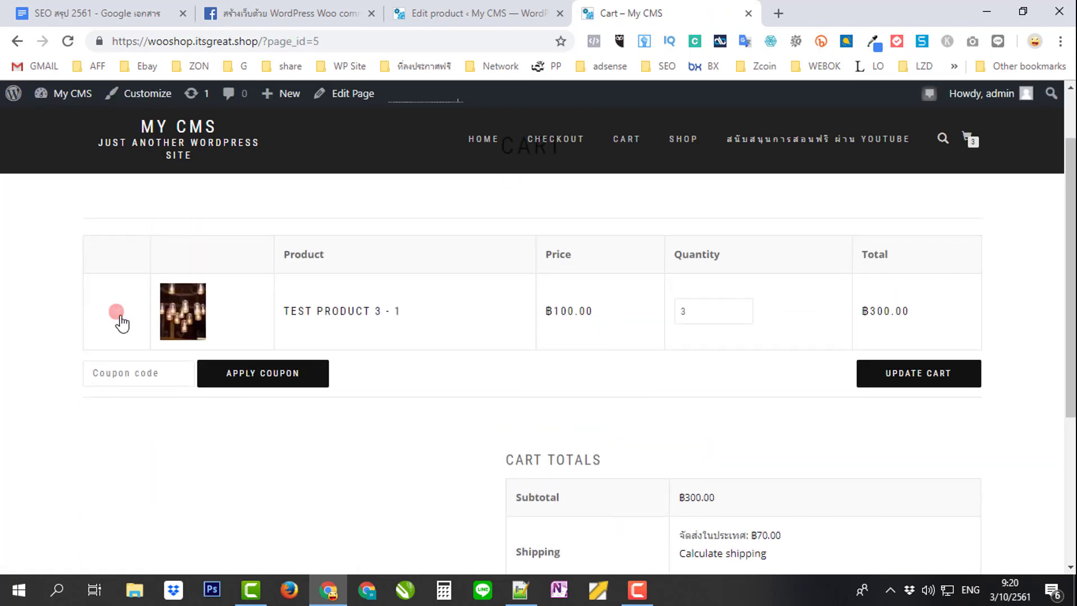
pyautogui.click(117, 312)
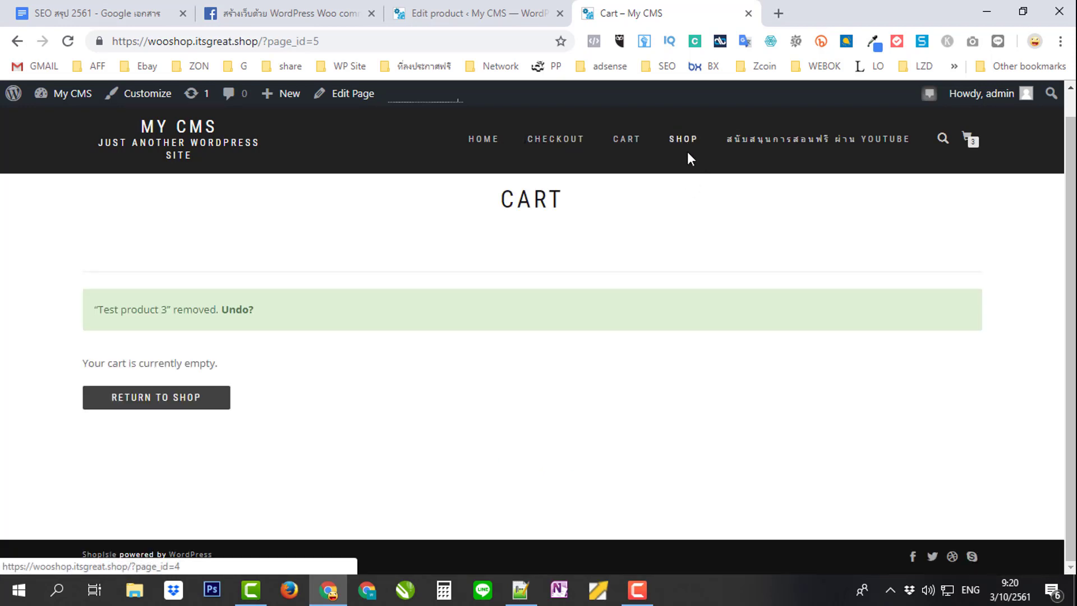
pyautogui.click(684, 144)
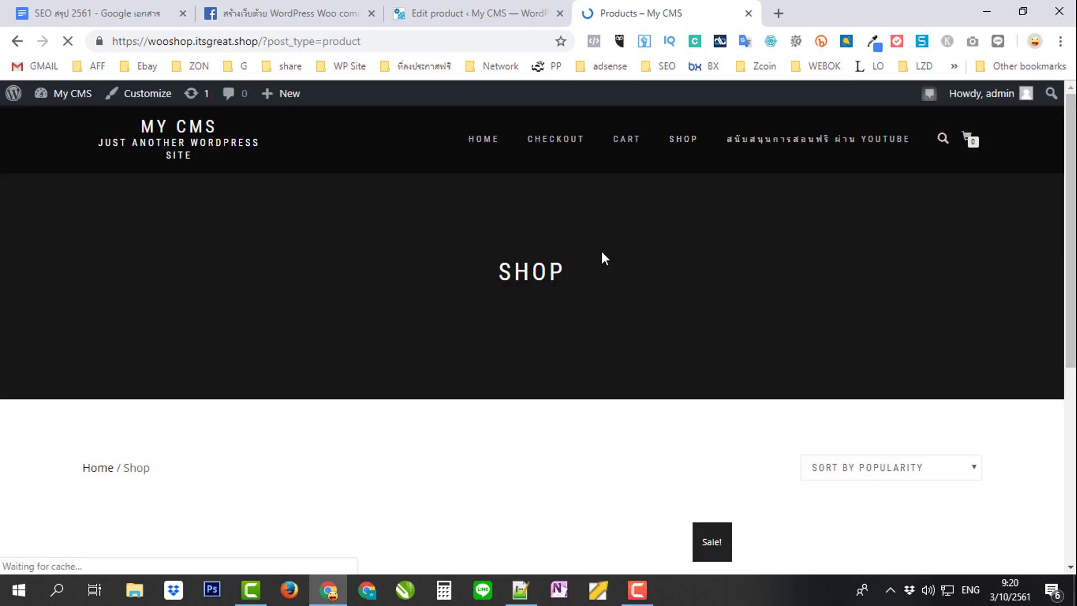
pyautogui.scroll(-5, 651, 350)
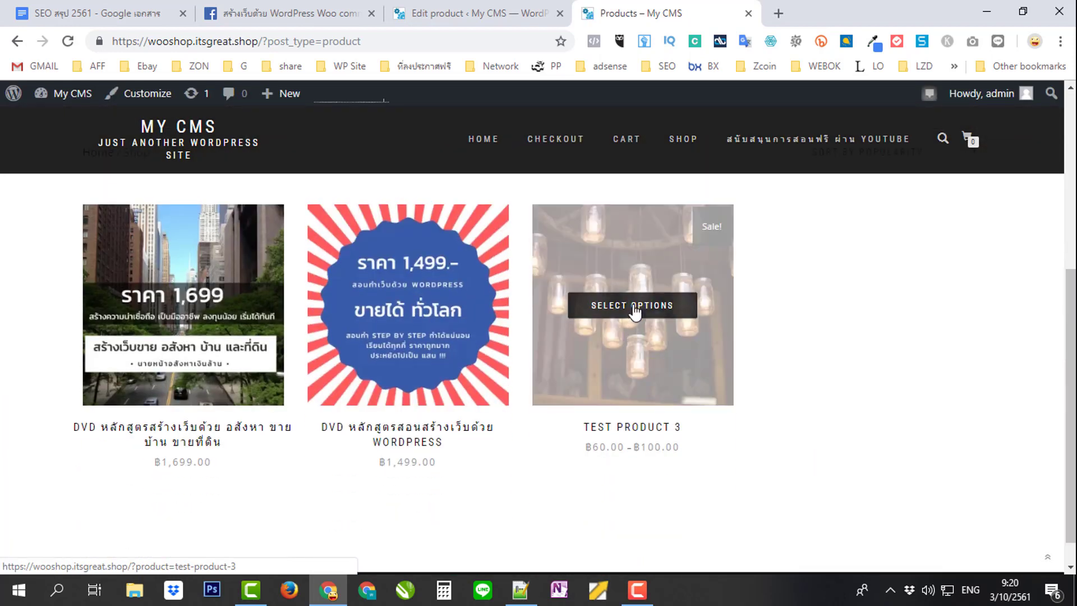
pyautogui.click(652, 307)
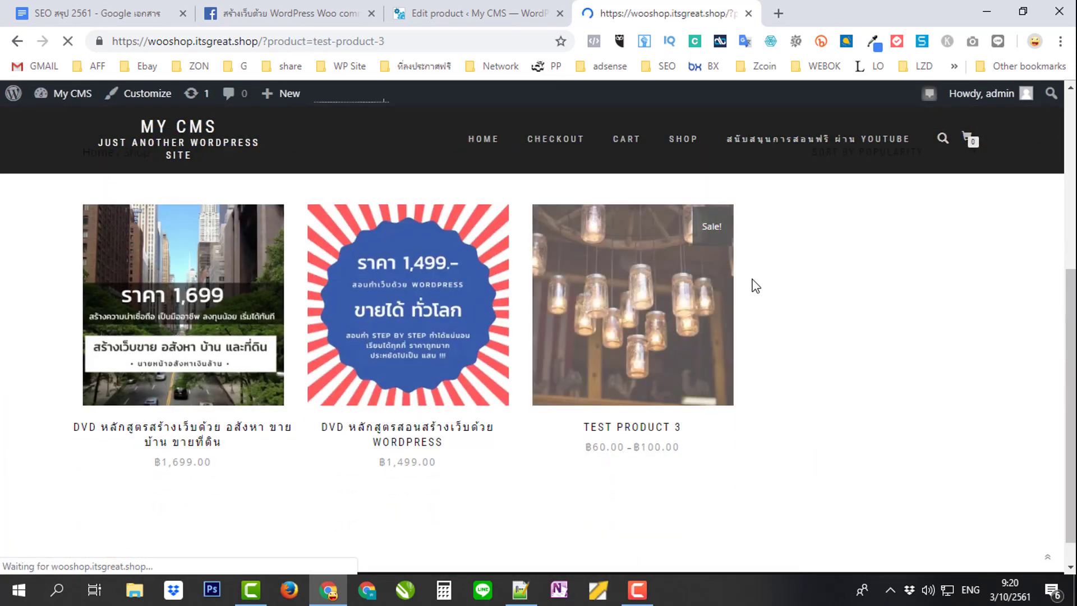
# Step: Add the alltotal 3 variation with quantity 2 to the cart and view the cart
pyautogui.scroll(-4, 612, 240)
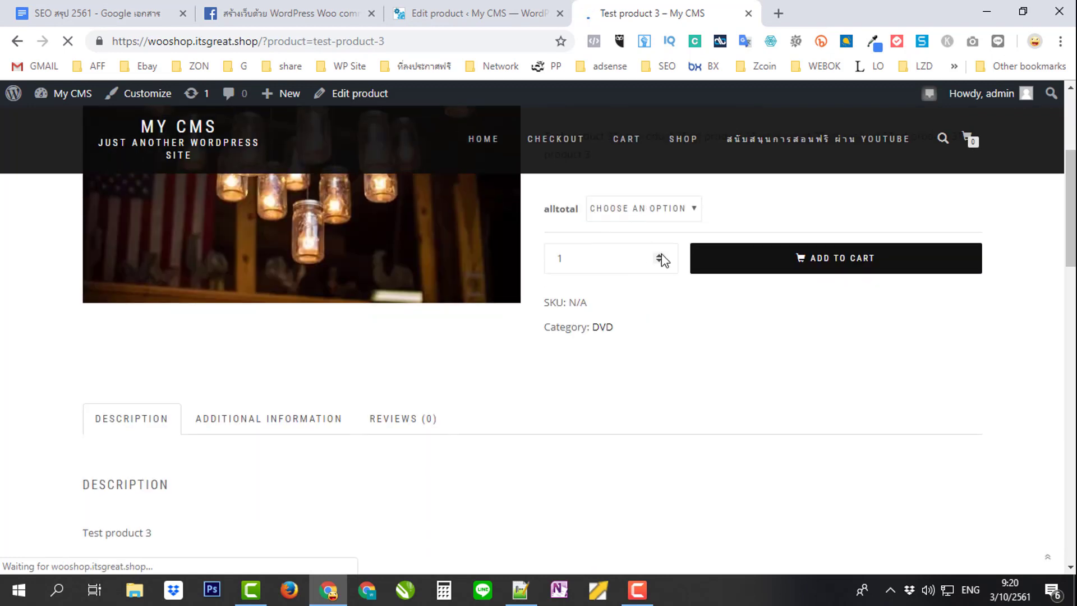
pyautogui.scroll(1, 661, 258)
pyautogui.click(684, 287)
pyautogui.click(610, 327)
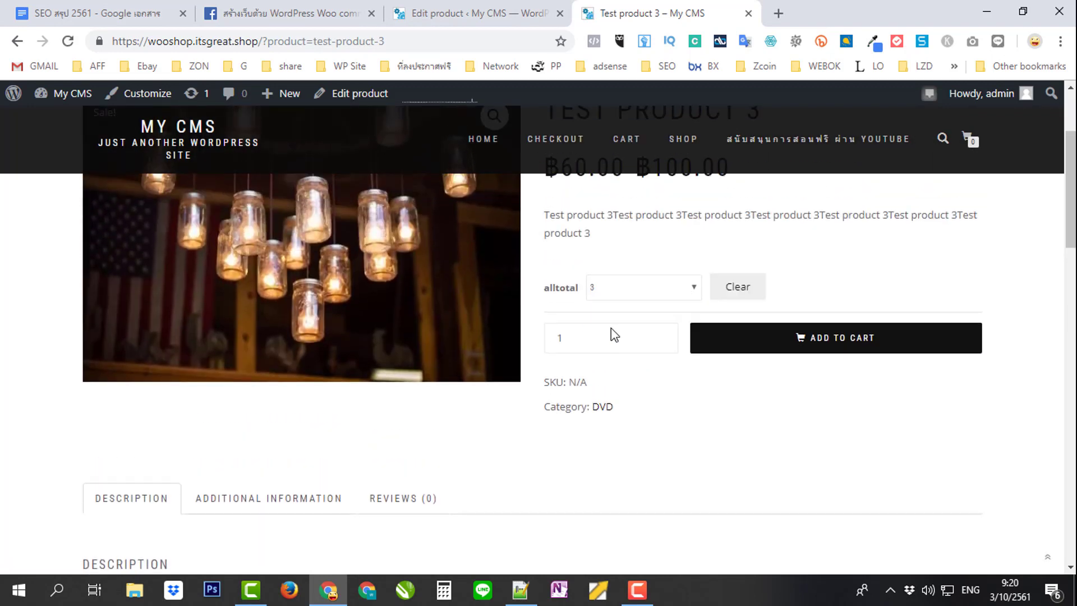
pyautogui.click(659, 398)
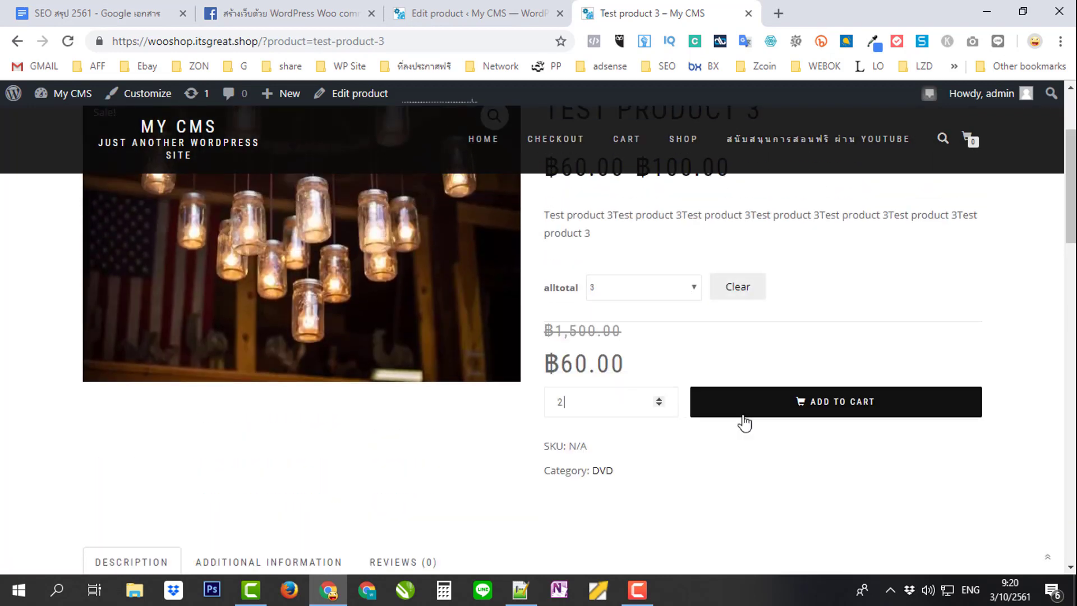
pyautogui.click(838, 400)
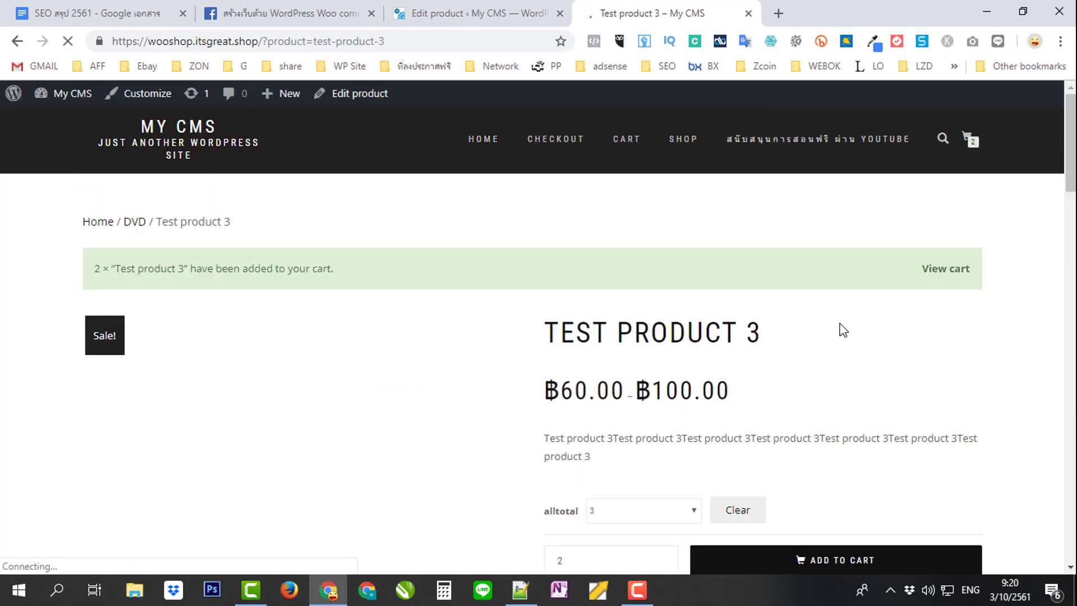
pyautogui.scroll(-1, 940, 305)
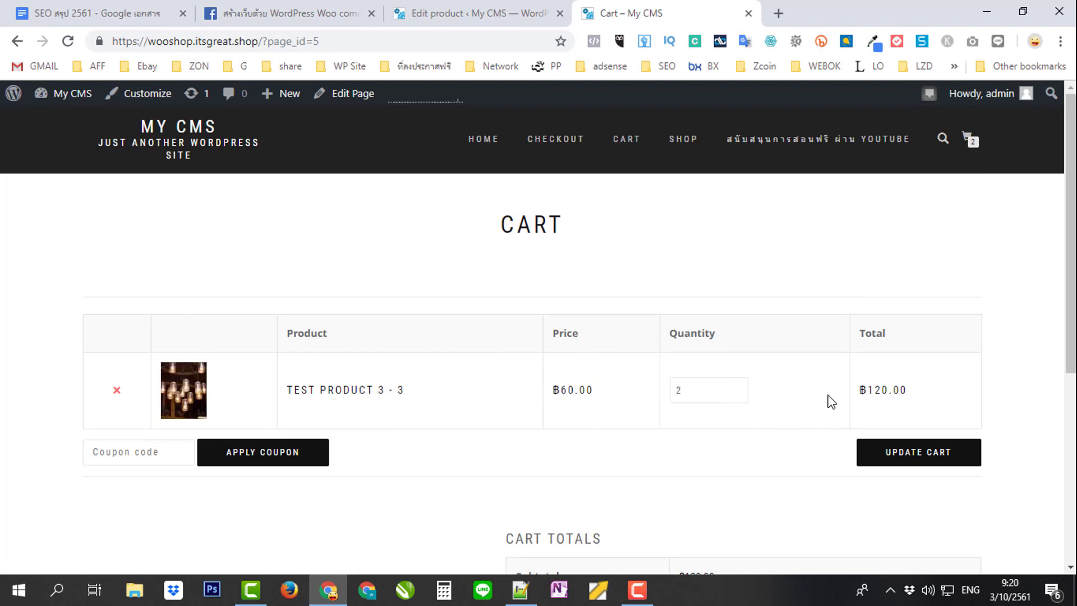
# Step: Remove Test product 3 from the cart and check the discount cases in the Notepad++ note
pyautogui.click(117, 390)
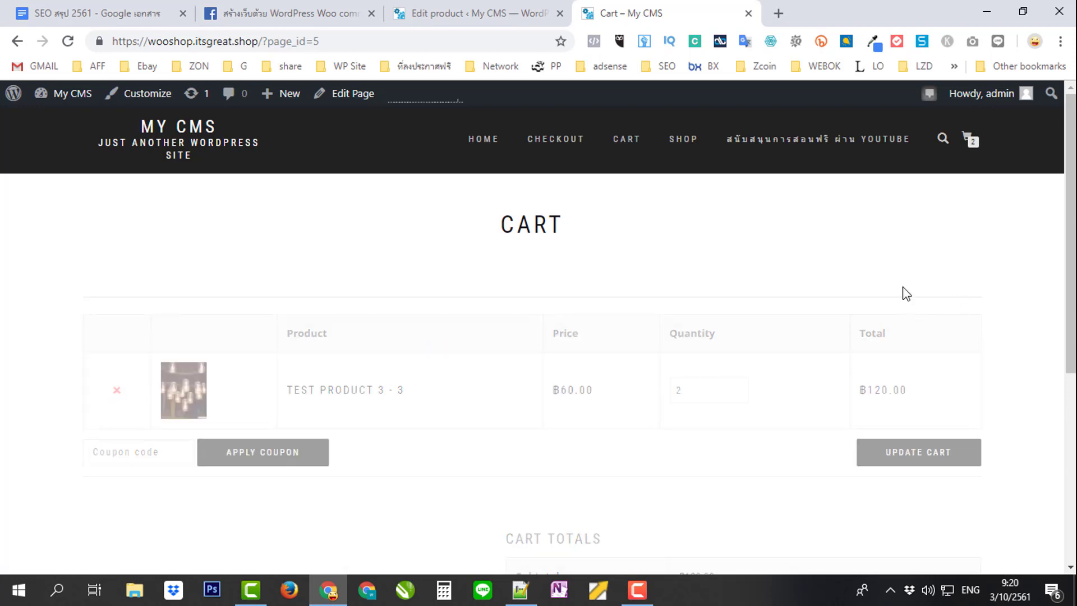
pyautogui.click(521, 590)
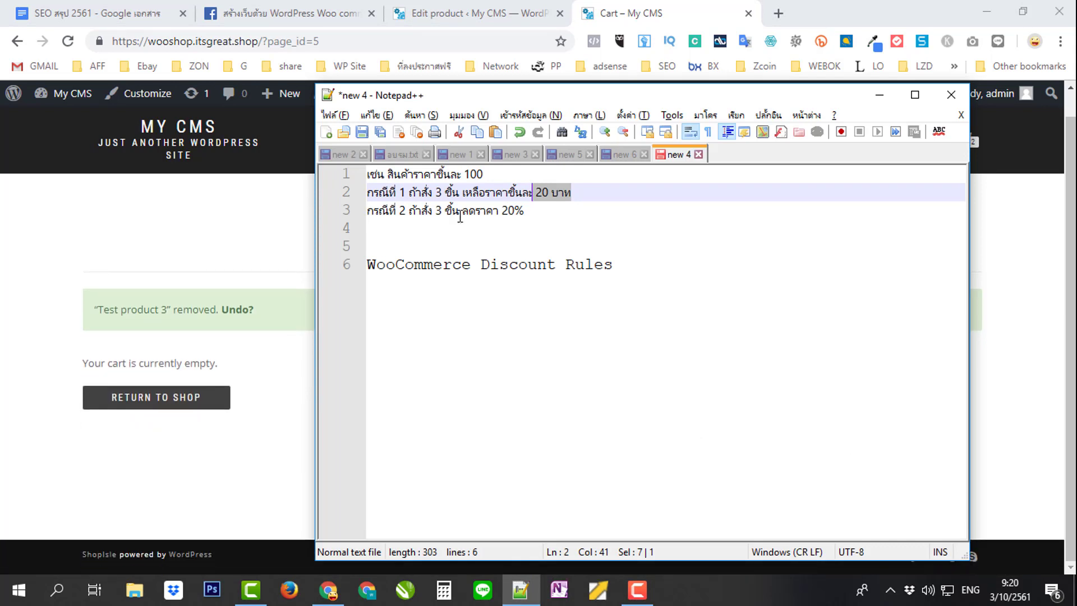
pyautogui.click(879, 95)
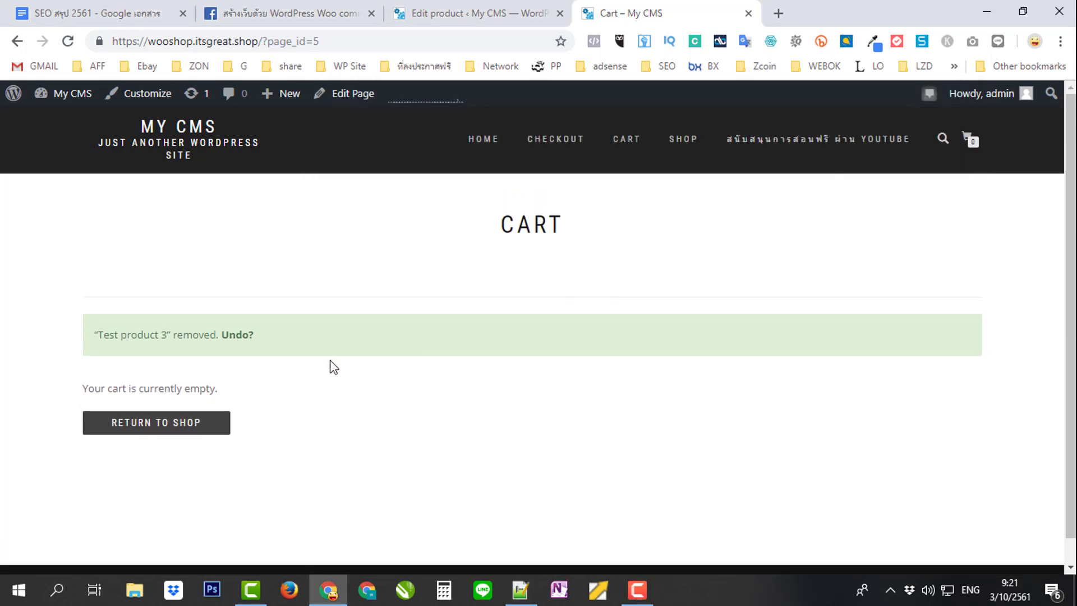
# Step: Return to the shop from the empty cart and switch back to the Test product 3 edit page
pyautogui.click(162, 431)
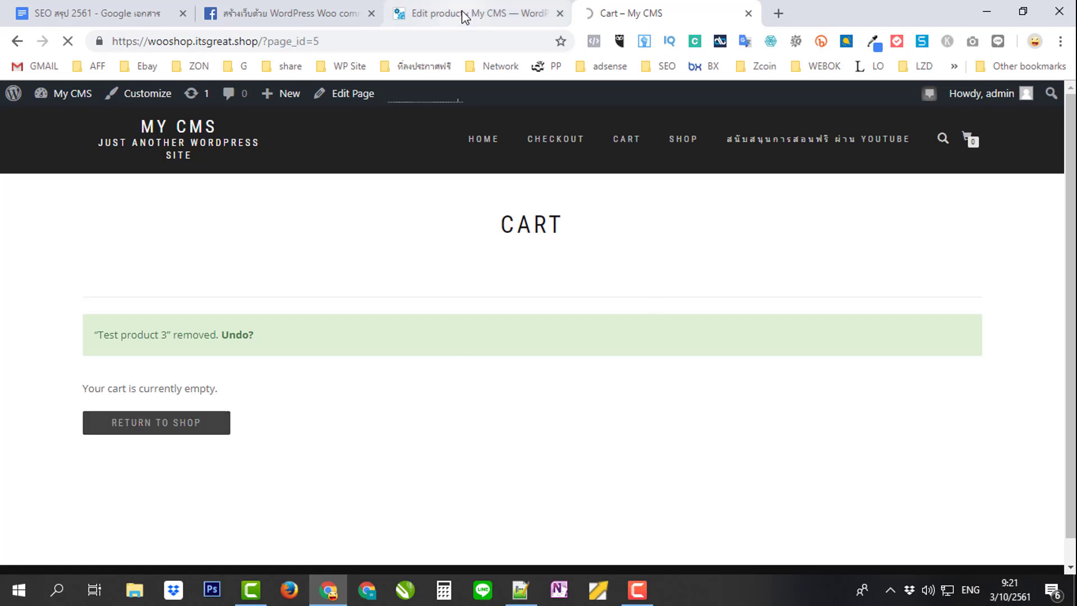
pyautogui.click(465, 17)
pyautogui.click(655, 18)
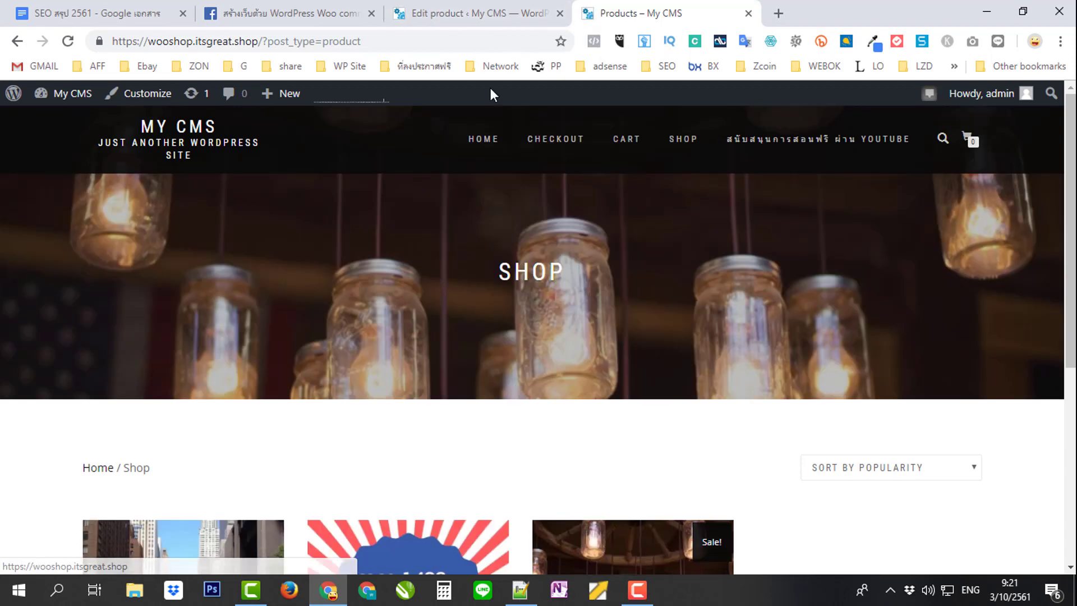
pyautogui.click(492, 12)
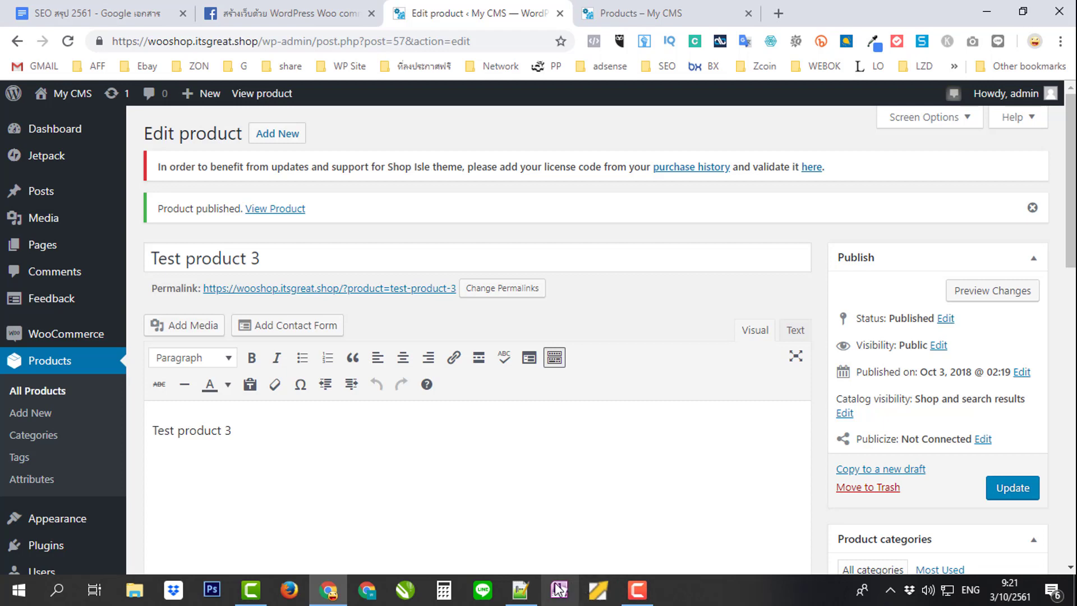
# Step: Reopen the Notepad++ note and highlight the case 2 line about 20% off when ordering 3 pieces
pyautogui.click(520, 588)
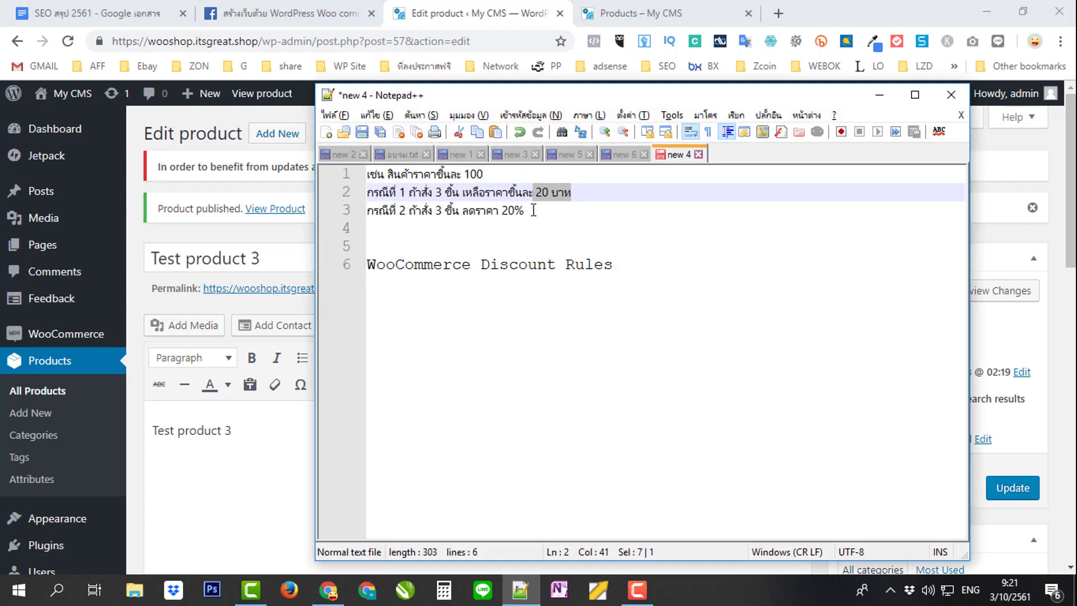
pyautogui.moveTo(533, 210); pyautogui.dragTo(367, 210)
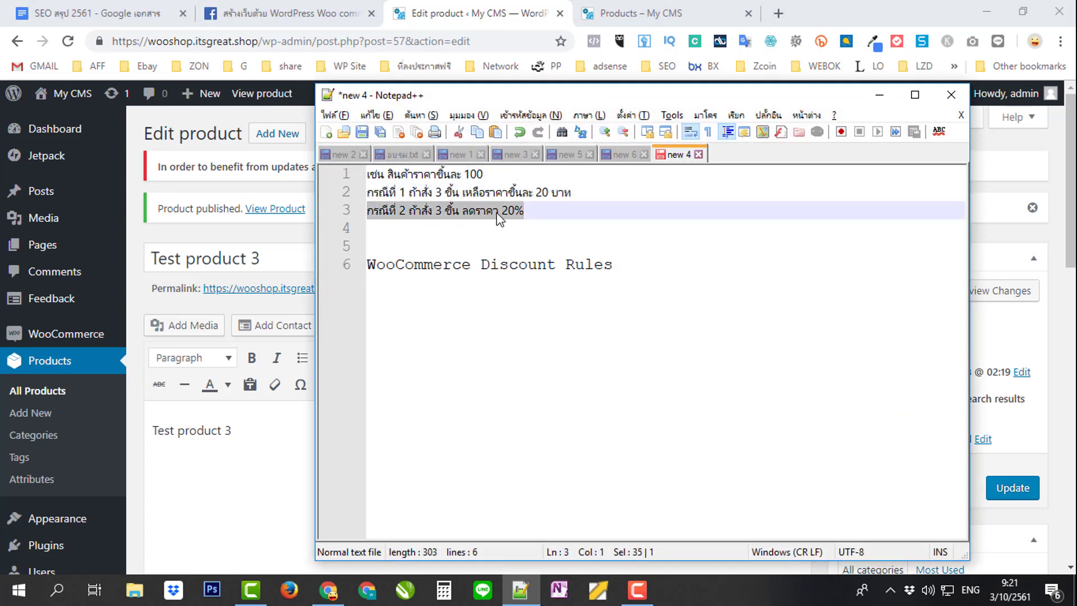
# Step: Put the note away and start a new product titled Test Product 4
pyautogui.click(878, 94)
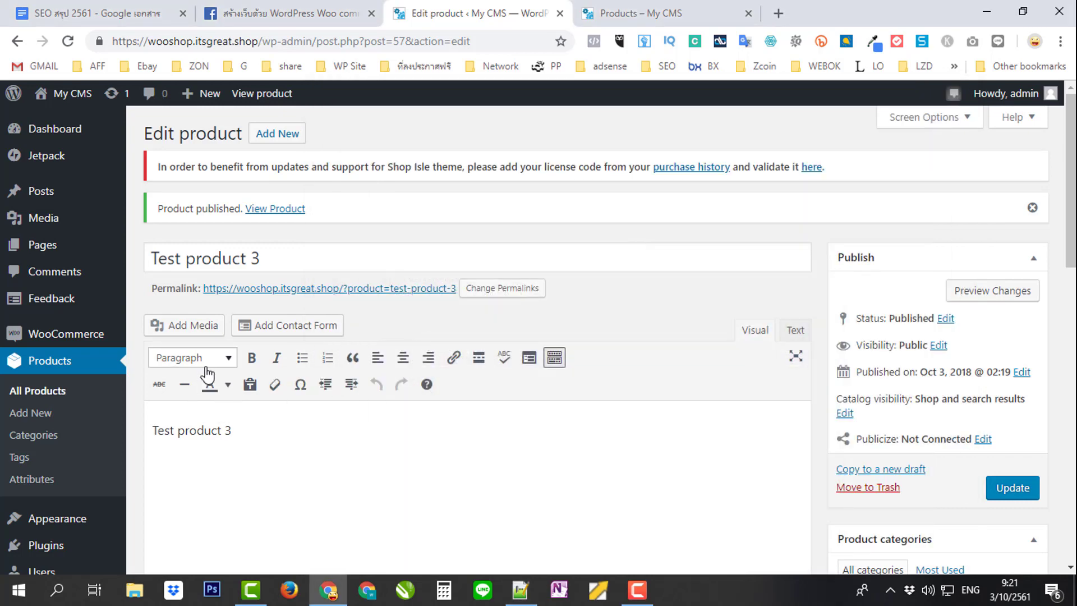
pyautogui.click(283, 136)
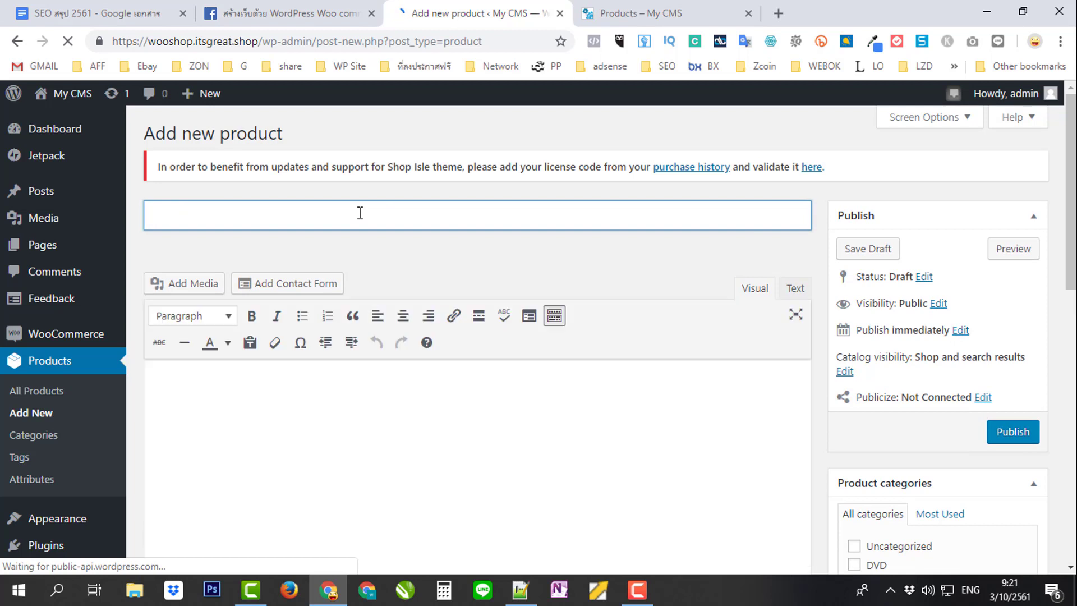
pyautogui.write('Pr')
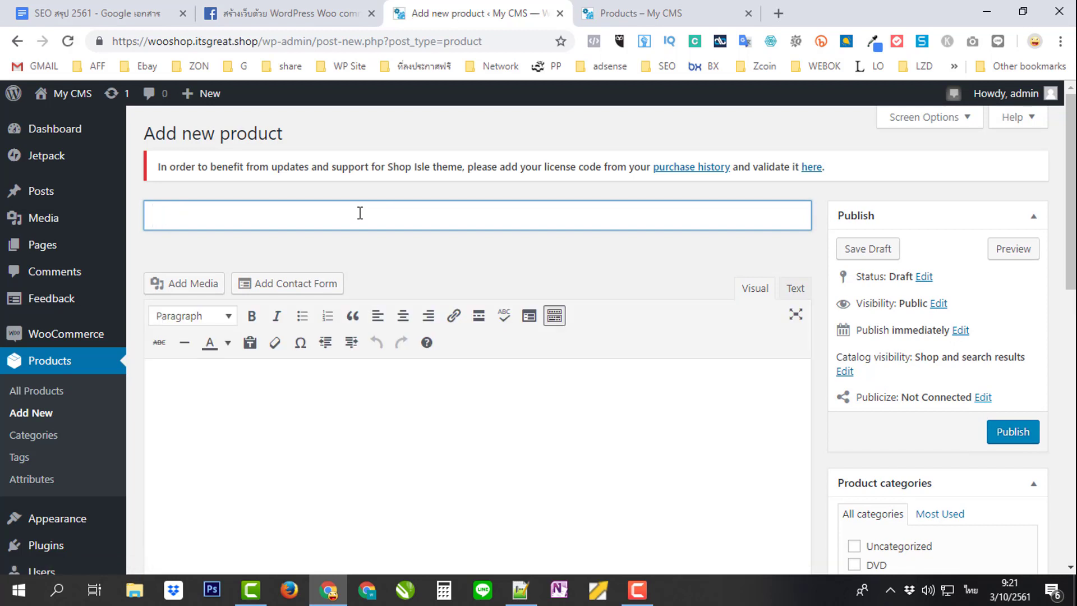
pyautogui.write('่าง')
pyautogui.press('BackSpace')
pyautogui.write('Test Product 4')
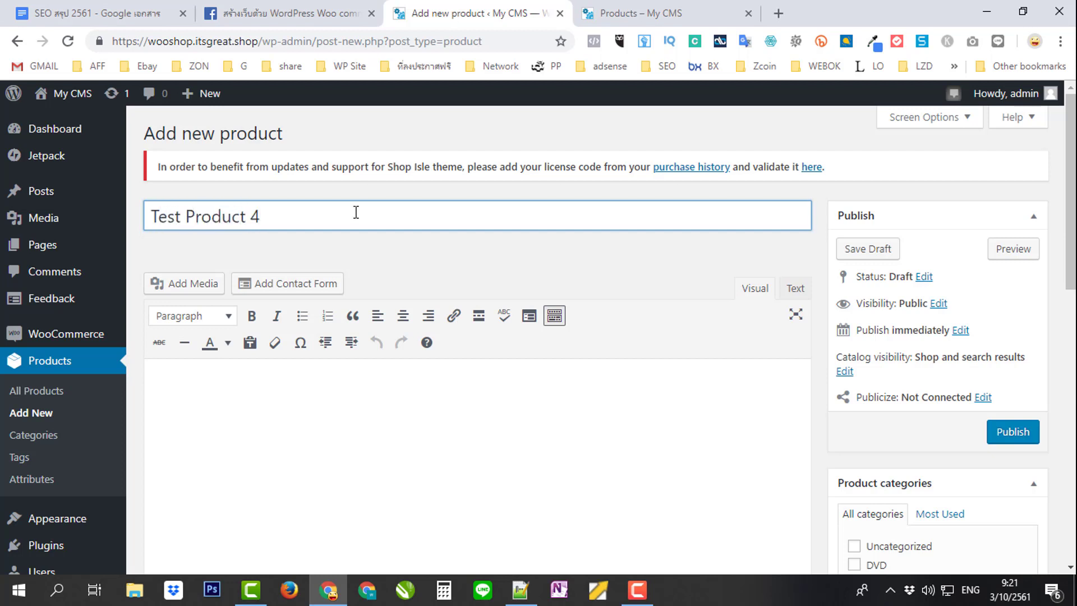
# Step: Copy the product title into the main description and assign the product to the DVD category
pyautogui.moveTo(356, 212); pyautogui.dragTo(43, 216)
pyautogui.hotkey('ctrl', 'c')
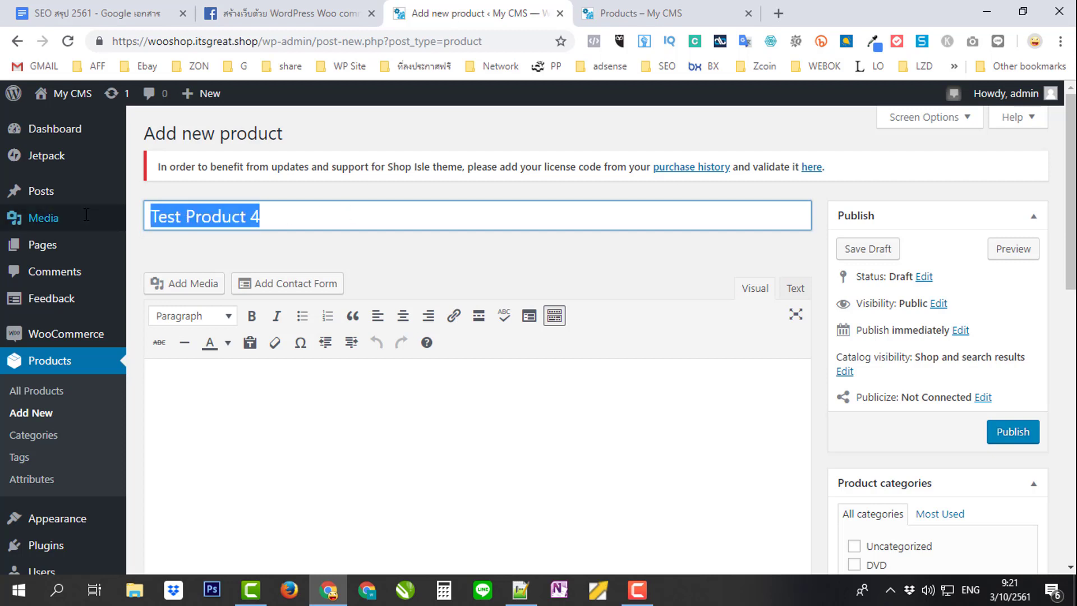
pyautogui.click(258, 414)
pyautogui.hotkey('ctrl', 'v')
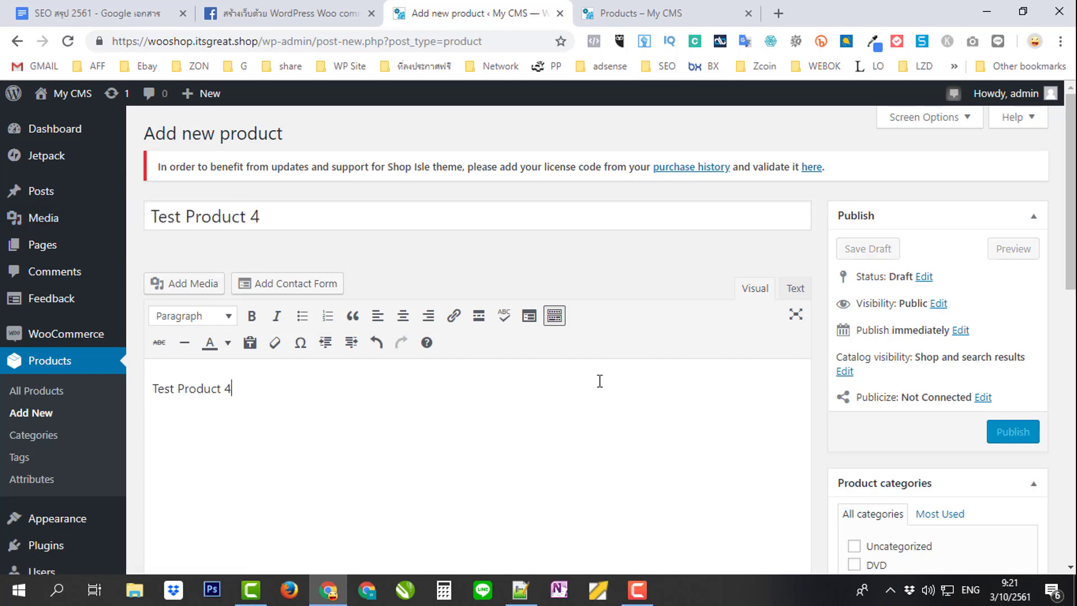
pyautogui.scroll(-4, 612, 379)
pyautogui.click(854, 328)
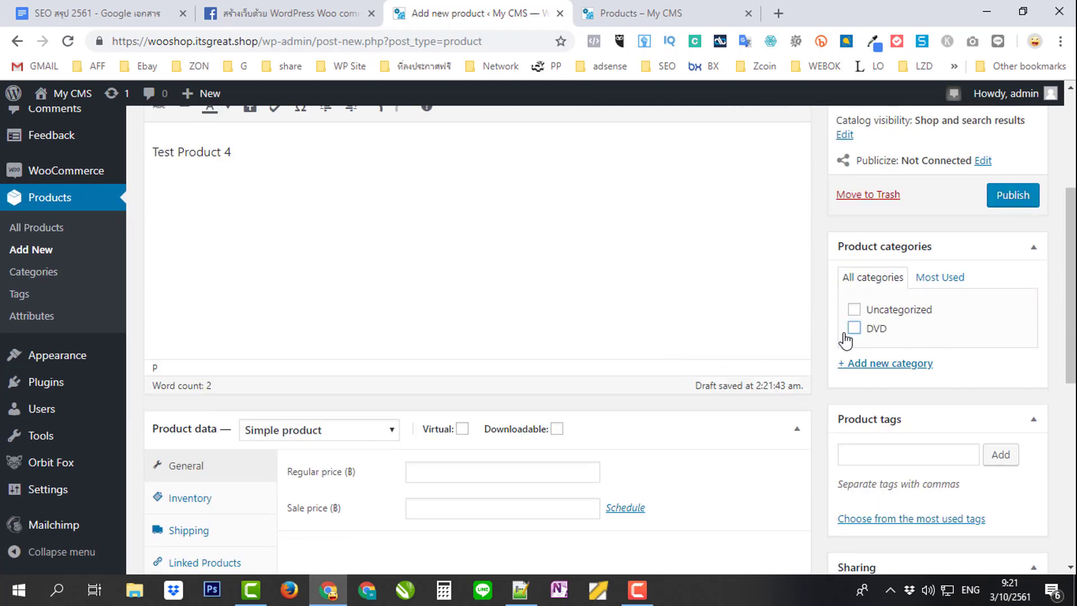
# Step: Set the product's regular price to 500 and its sale price to 100
pyautogui.scroll(-3, 495, 321)
pyautogui.click(439, 316)
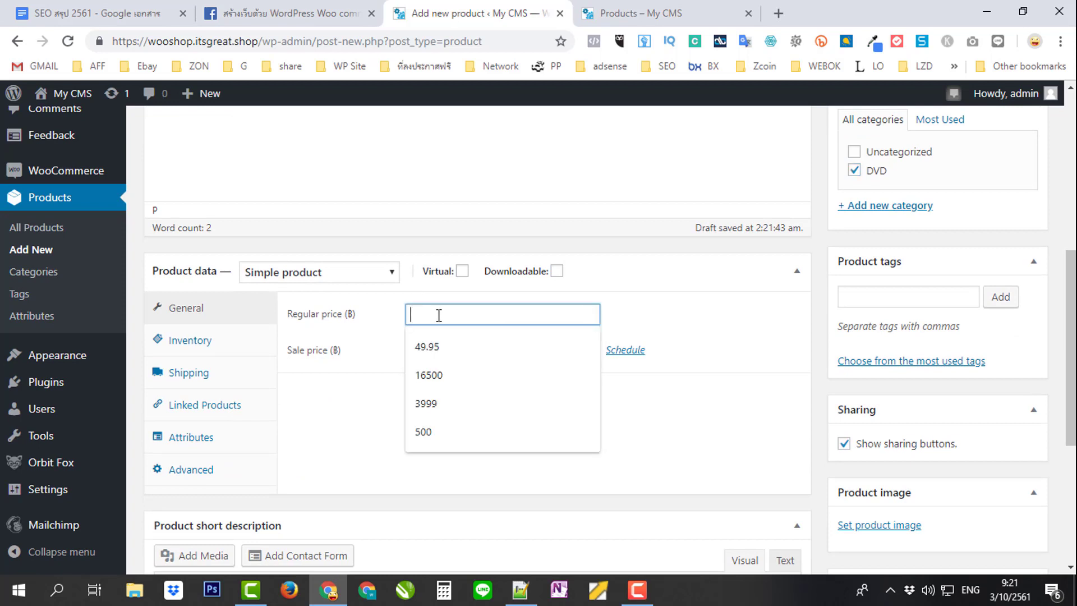
pyautogui.write('500')
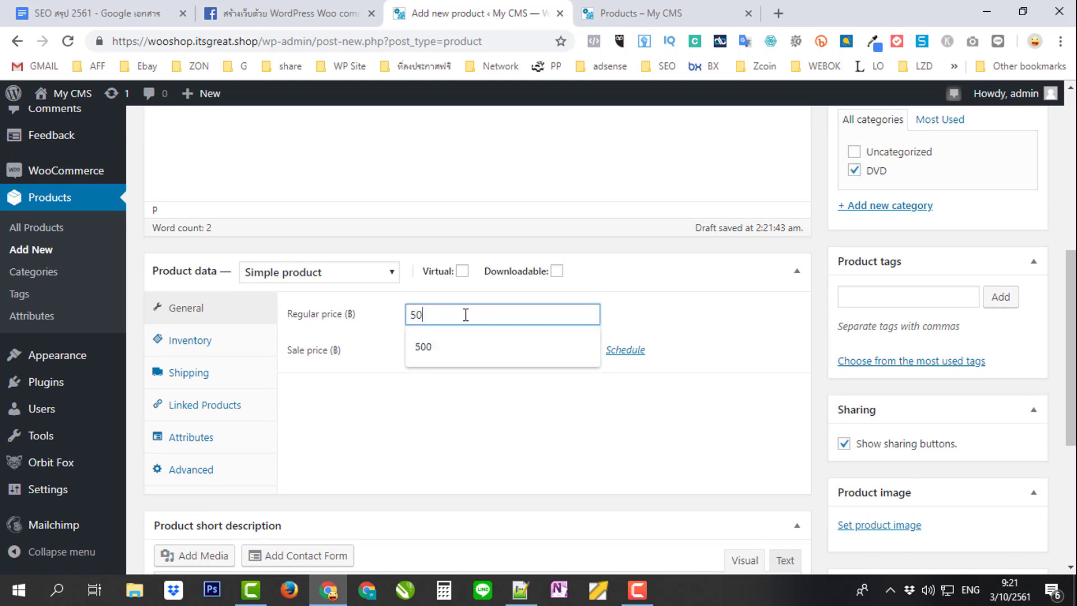
pyautogui.press('Tab')
pyautogui.write('1')
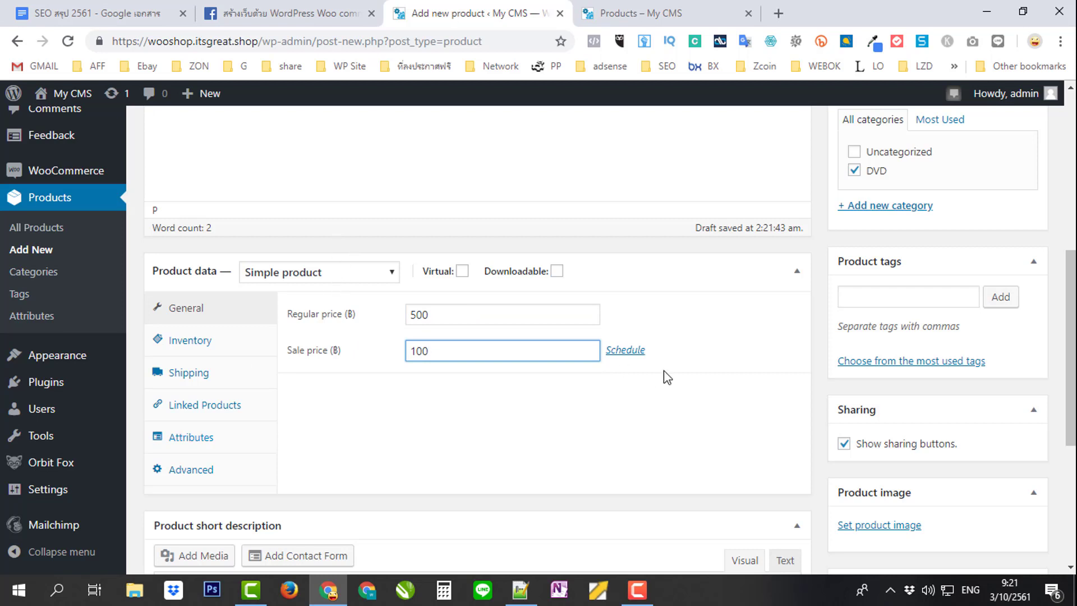
# Step: Set the second image in the media library, the one with white wings, as the product image
pyautogui.scroll(-3, 733, 278)
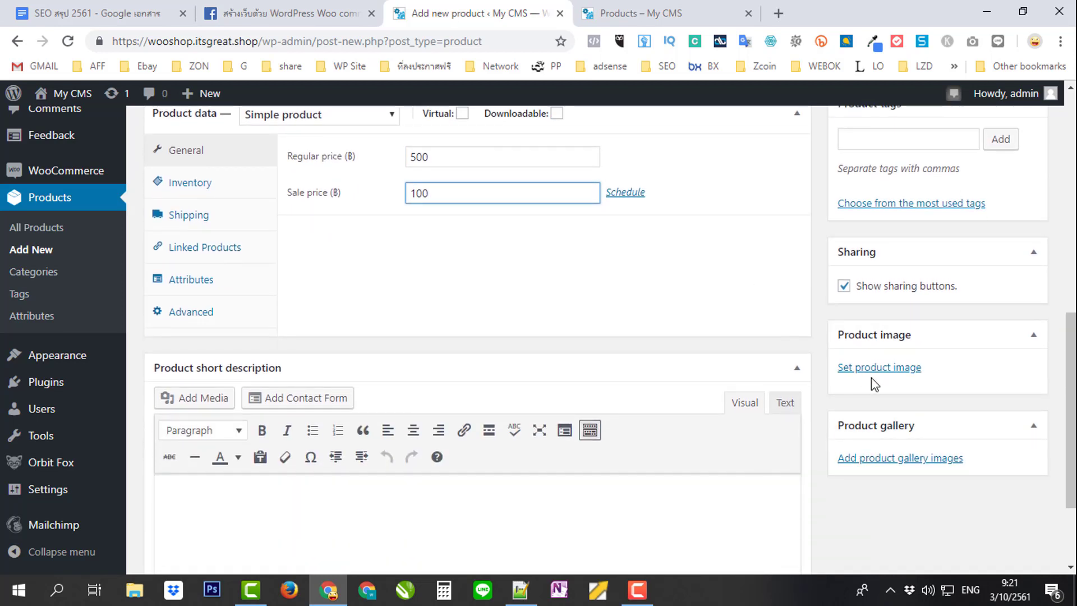
pyautogui.click(883, 370)
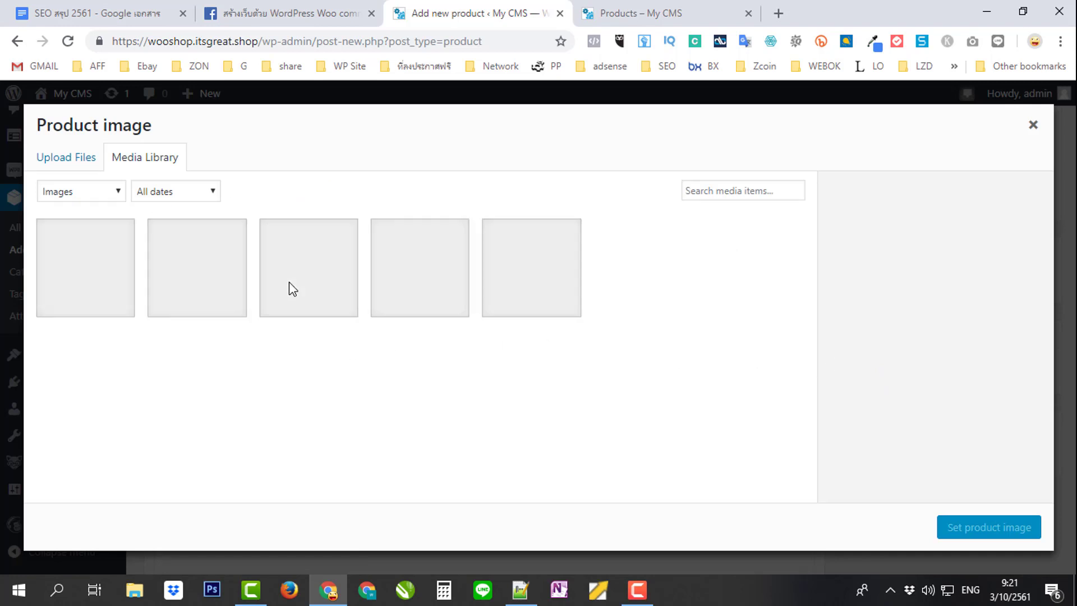
pyautogui.click(209, 285)
pyautogui.click(1004, 532)
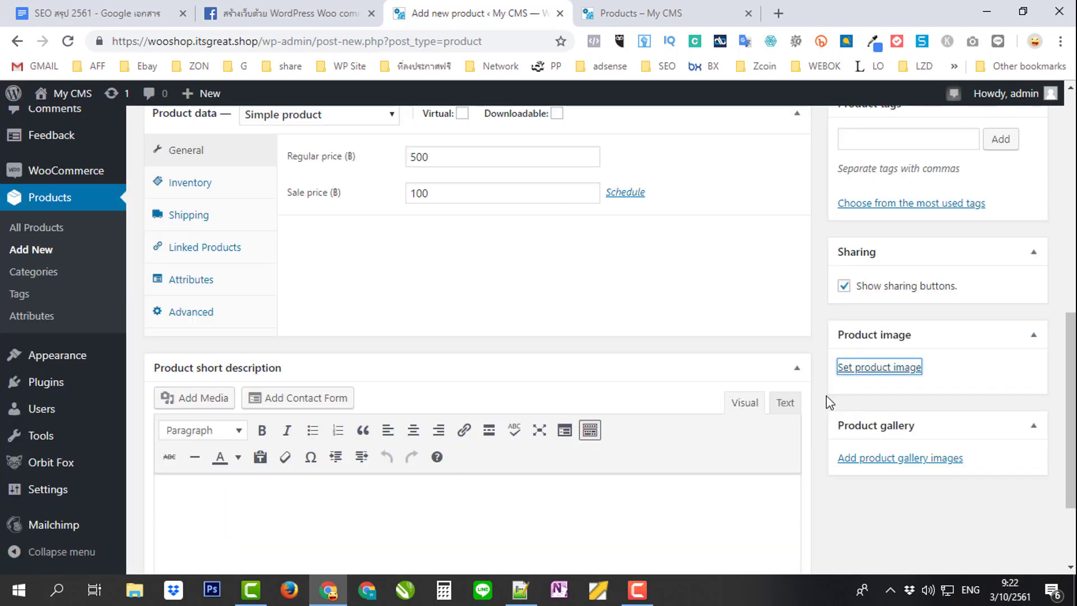
# Step: Fill the product short description with the copied text Test Product 4 repeated six times
pyautogui.scroll(-2, 638, 378)
pyautogui.click(508, 381)
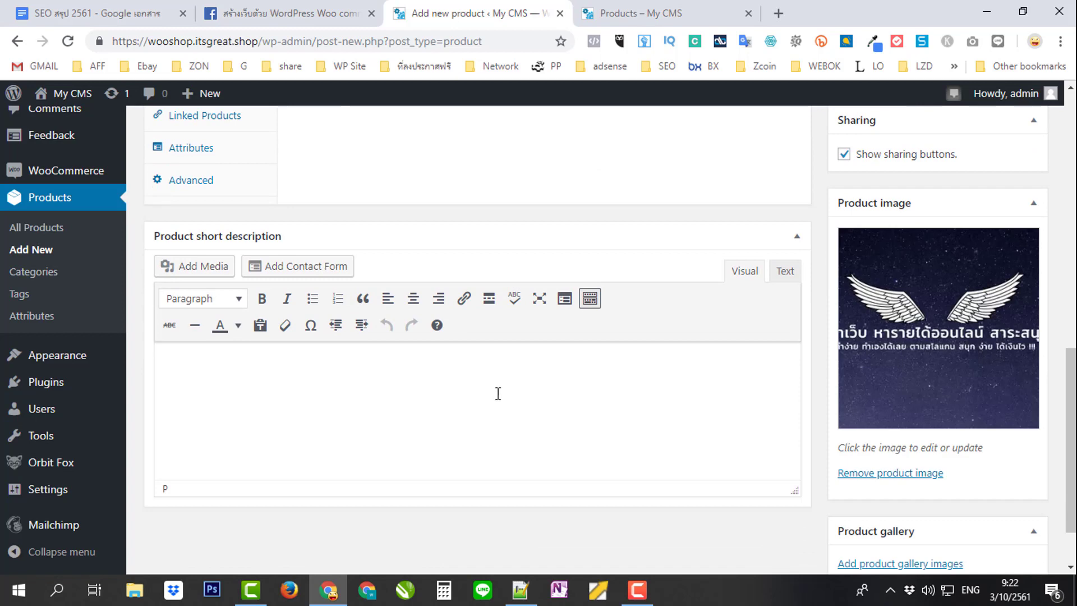
pyautogui.hotkey('ctrl', 'v')
pyautogui.hotkey('ctrl', 'v')
pyautogui.hotkey('ctrl', 'v')
pyautogui.hotkey('ctrl', 'v')
pyautogui.hotkey('ctrl', 'v')
pyautogui.hotkey('ctrl', 'v')
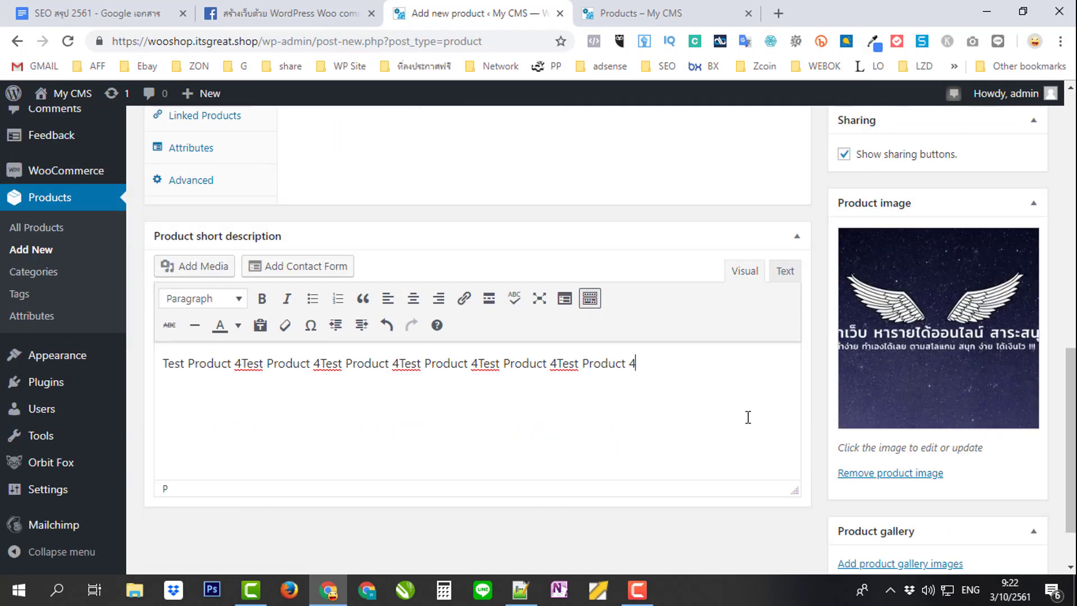
# Step: Publish Test Product 4
pyautogui.scroll(5, 841, 393)
pyautogui.scroll(4, 953, 291)
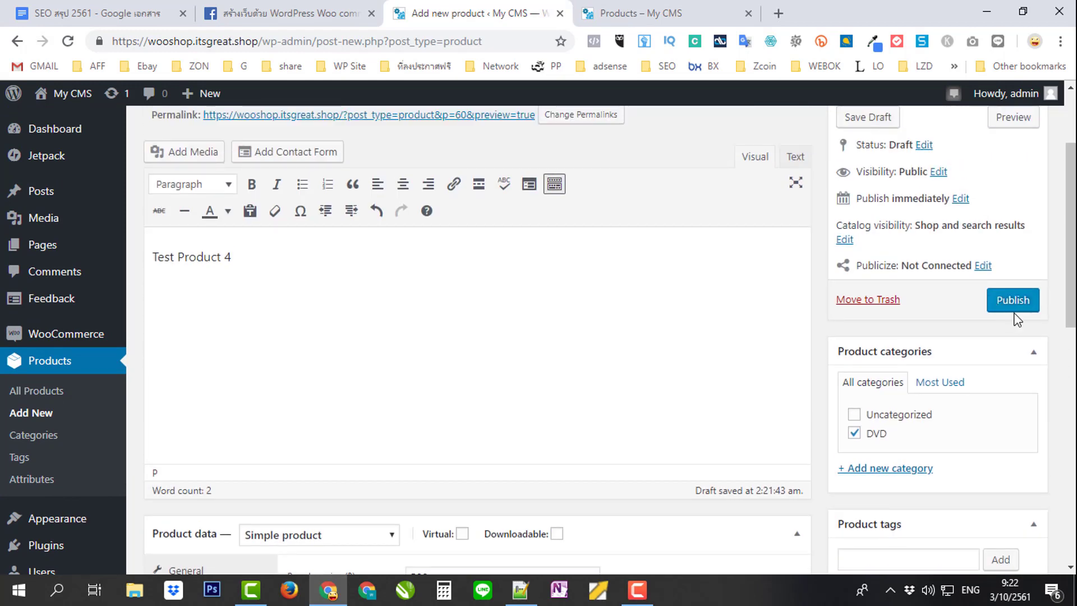
pyautogui.click(1018, 303)
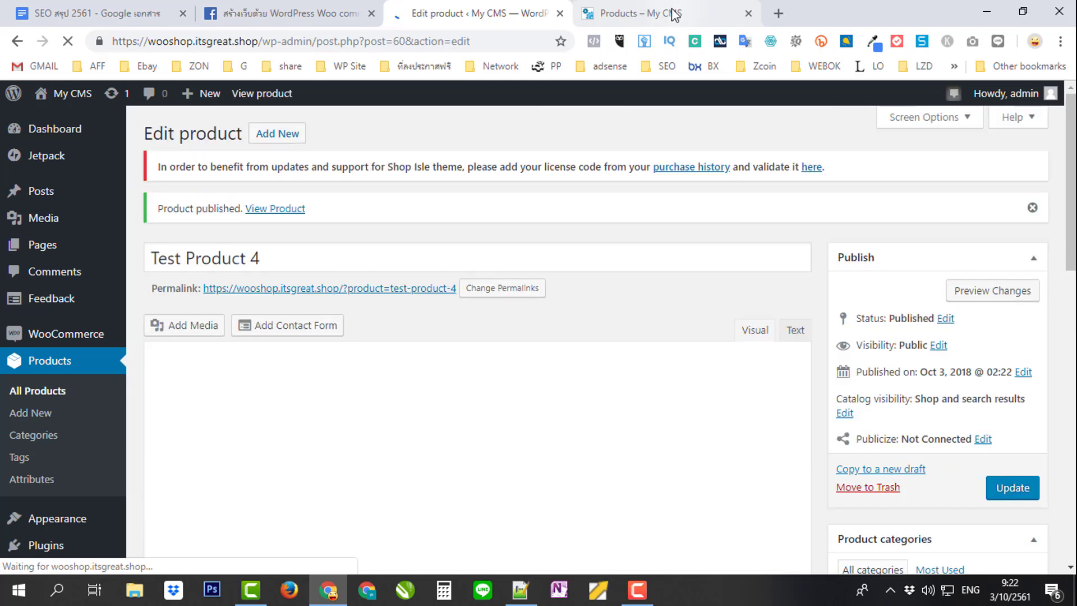
# Step: Reload the storefront shop page and check the listing of Test Product 4
pyautogui.click(663, 16)
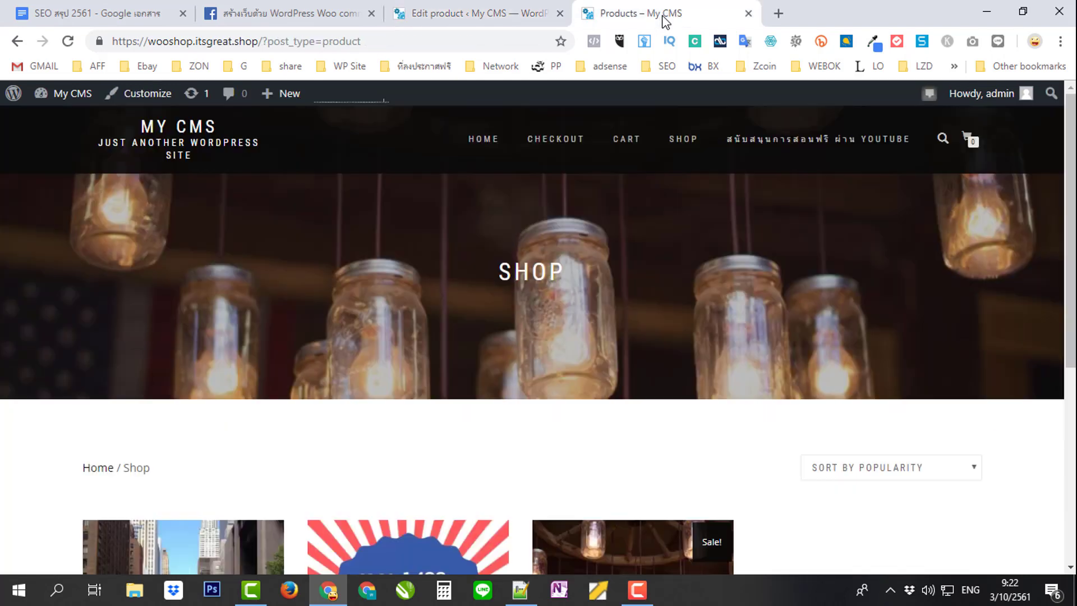
pyautogui.click(68, 41)
pyautogui.scroll(-4, 685, 262)
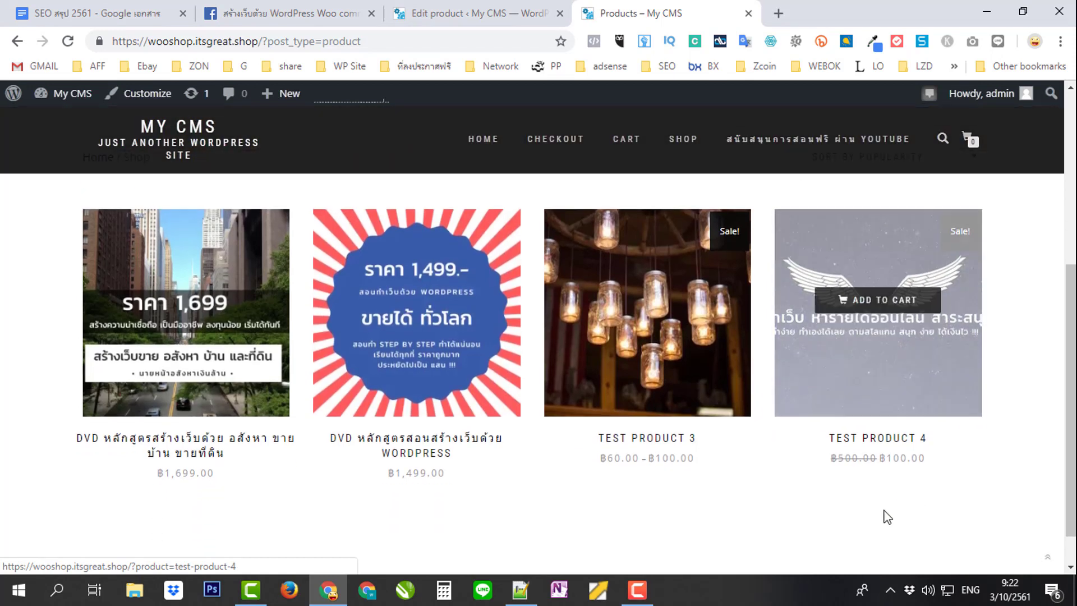
pyautogui.scroll(-2, 886, 380)
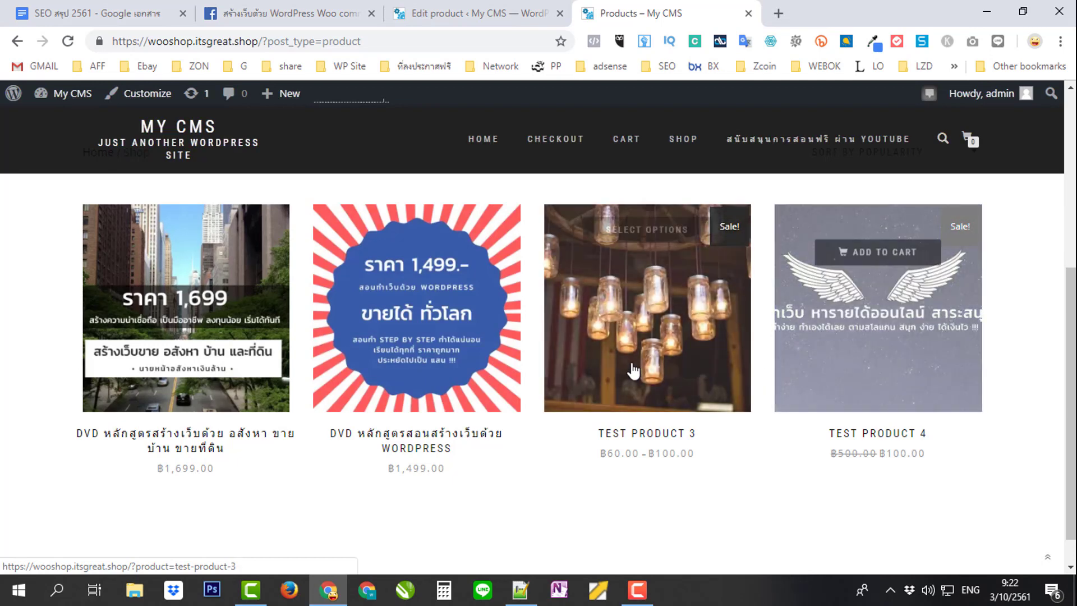
# Step: Return to the WordPress admin, open Woo Discount Rules and start a new price discount rule
pyautogui.click(460, 13)
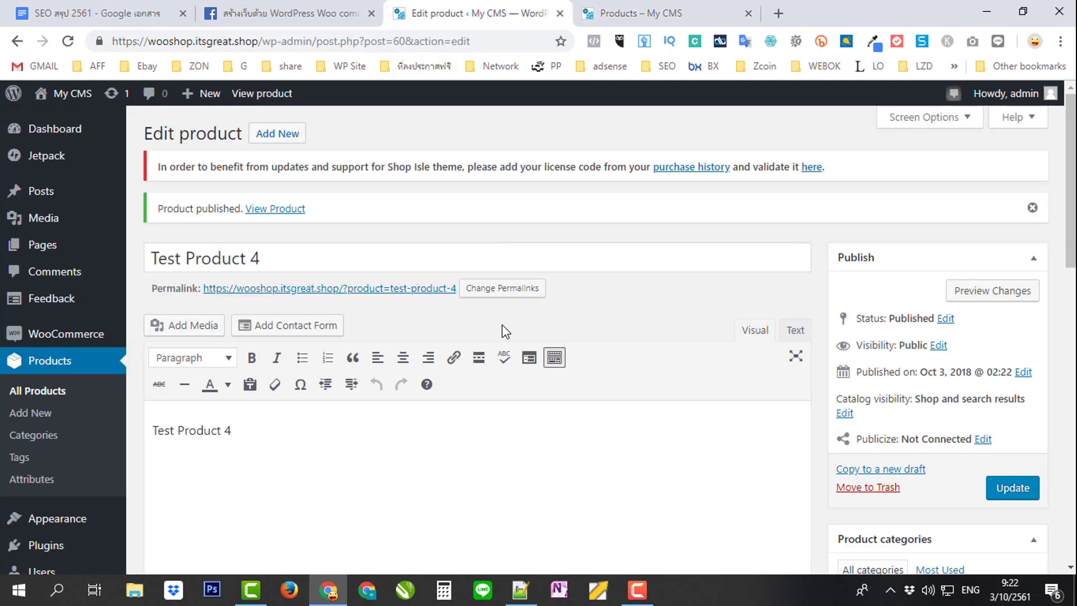
pyautogui.scroll(-2, 511, 325)
pyautogui.scroll(2, 511, 325)
pyautogui.scroll(-2, 166, 285)
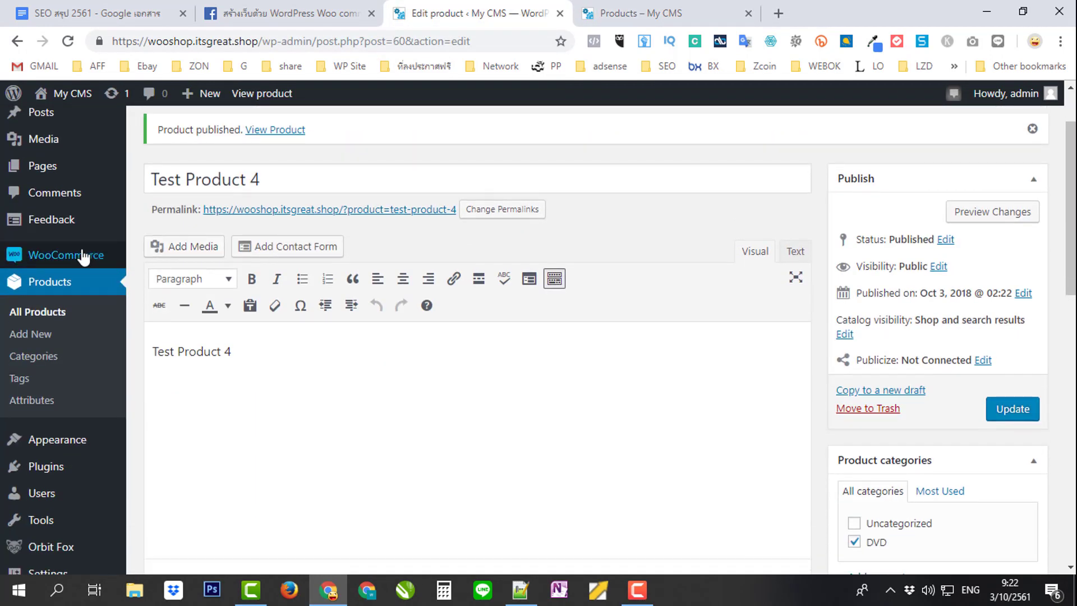
pyautogui.moveTo(83, 256)
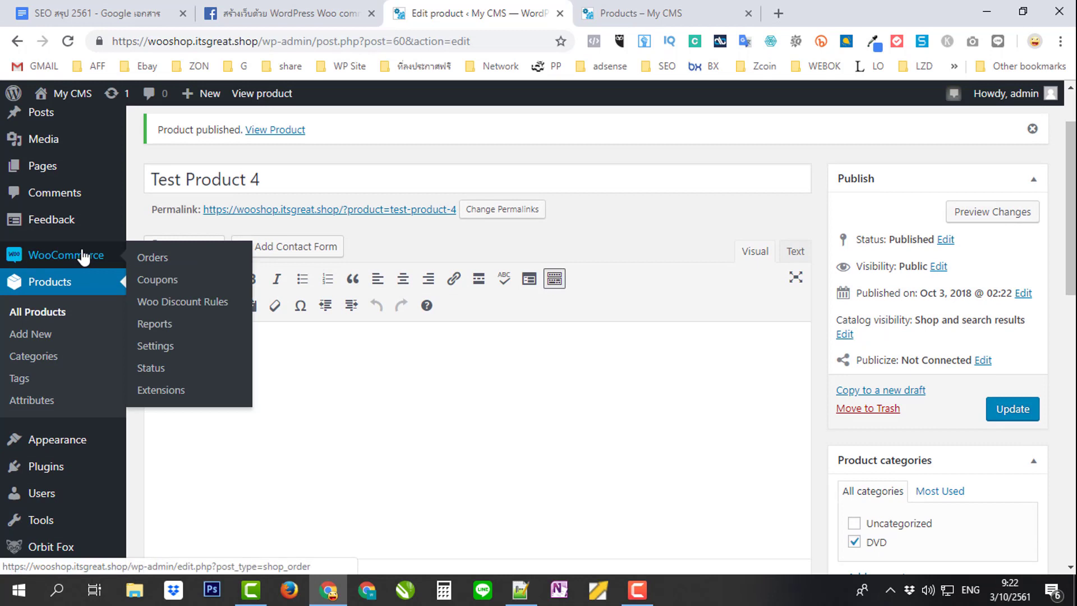
pyautogui.click(165, 306)
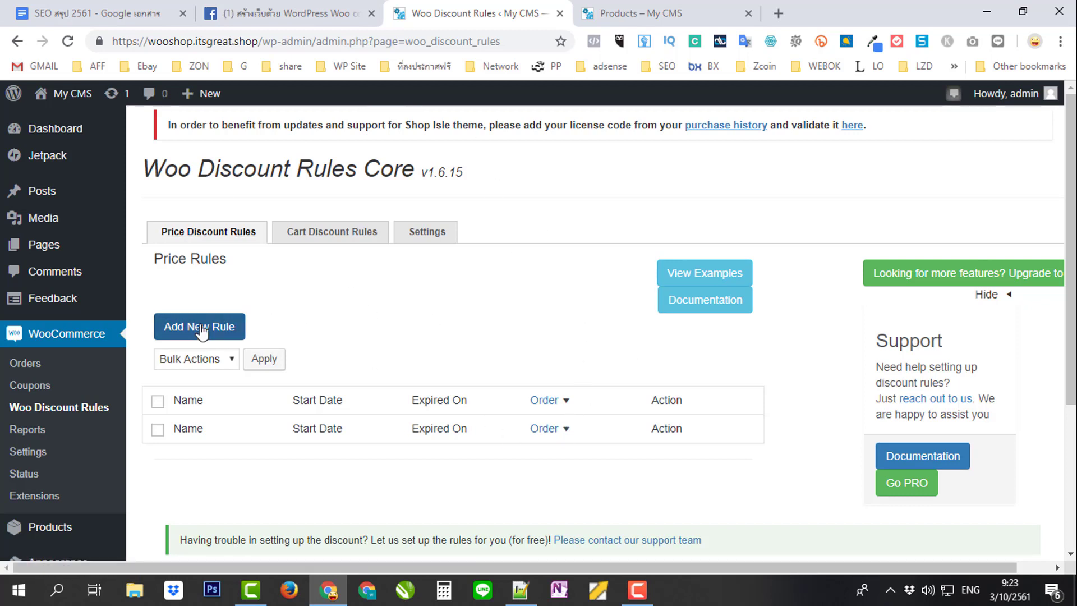
pyautogui.click(234, 325)
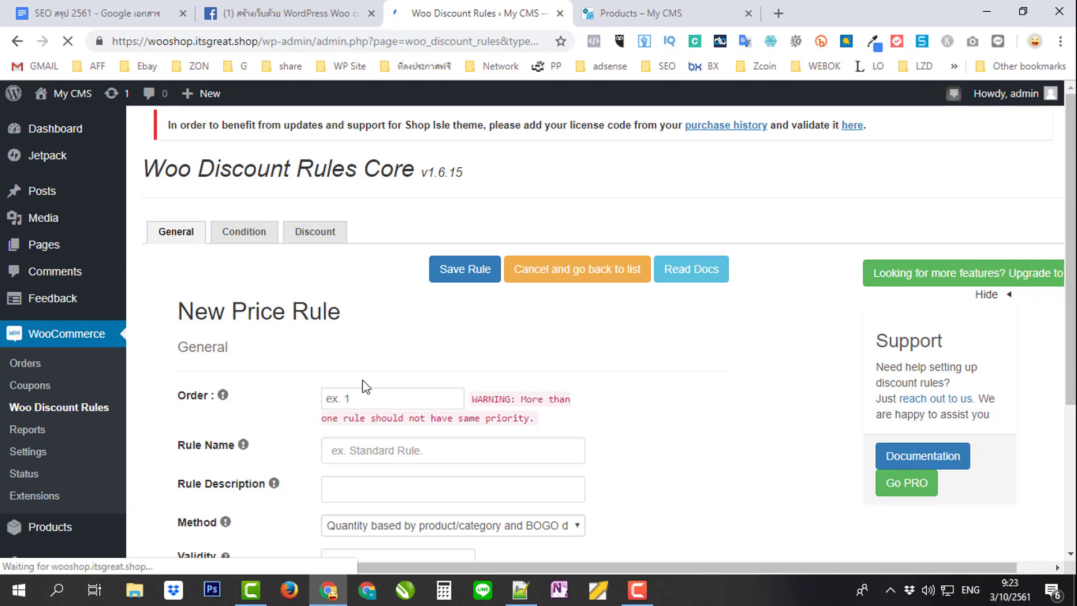
# Step: Set the rule's order to 1 and enter buy 3 discount 20 as both its name and description
pyautogui.scroll(-1, 362, 379)
pyautogui.click(361, 323)
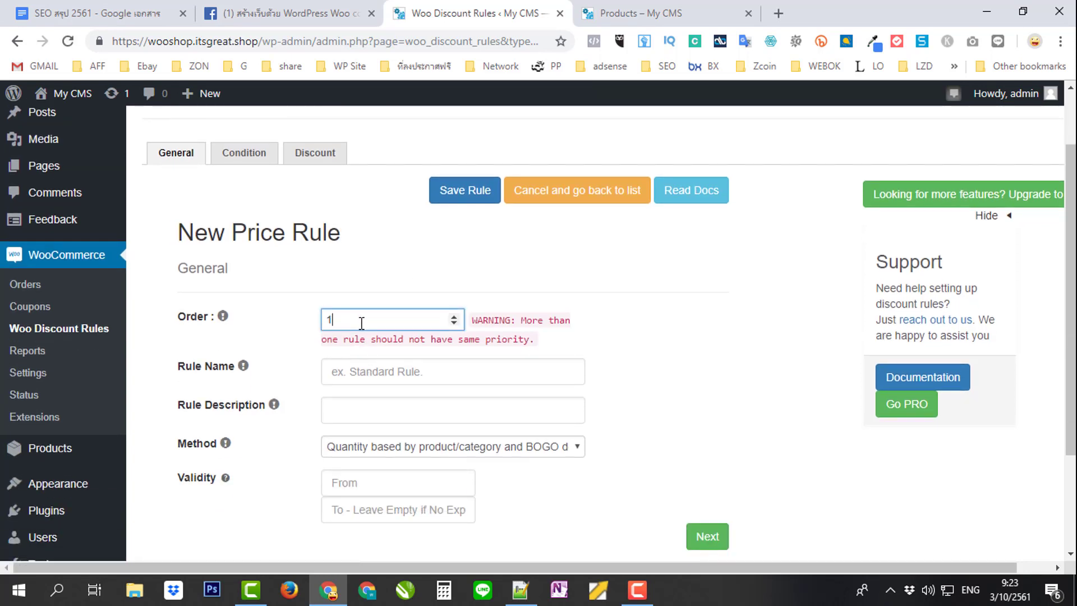
pyautogui.click(356, 375)
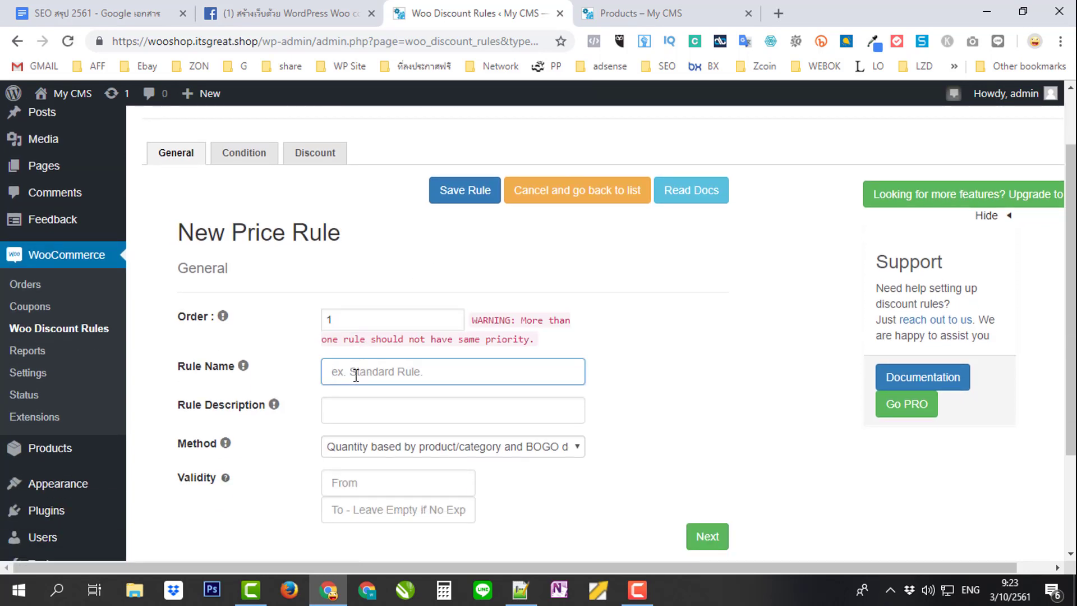
pyautogui.write('buy 3 discount 20')
pyautogui.scroll(-1, 414, 390)
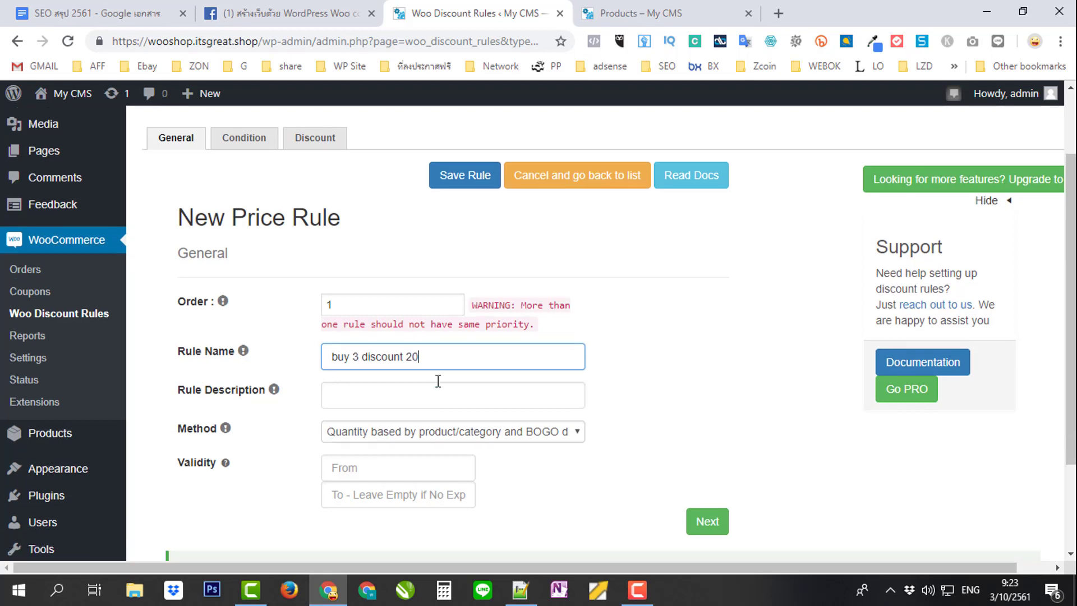
pyautogui.moveTo(435, 293); pyautogui.dragTo(314, 295)
pyautogui.hotkey('ctrl', 'c')
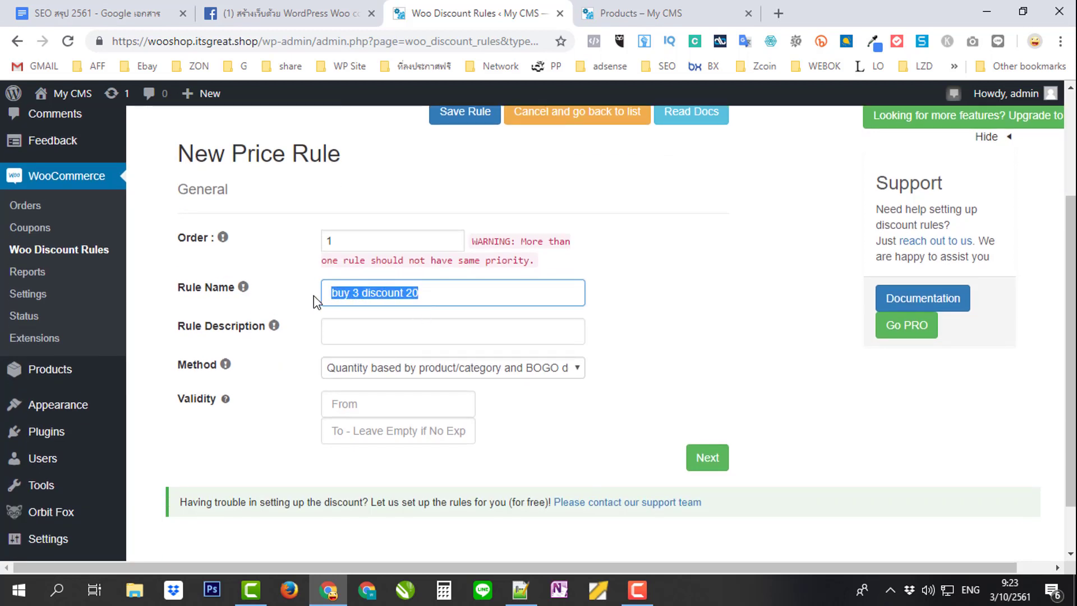
pyautogui.click(347, 331)
pyautogui.hotkey('ctrl', 'v')
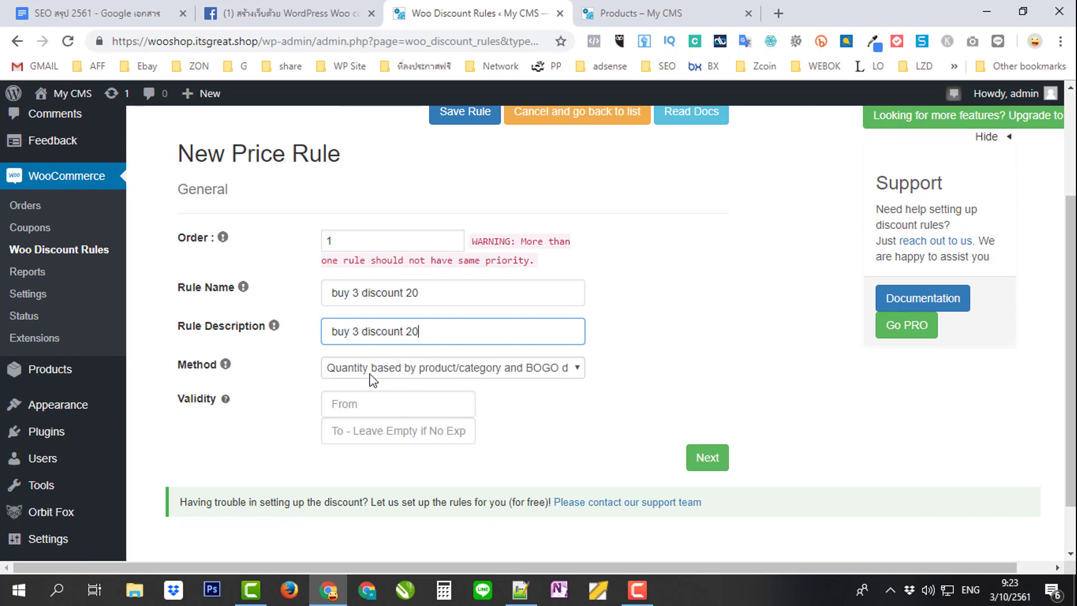
# Step: Keep the method as Quantity based by product/category and BOGO deals, and open the rule's discount conditions
pyautogui.click(526, 366)
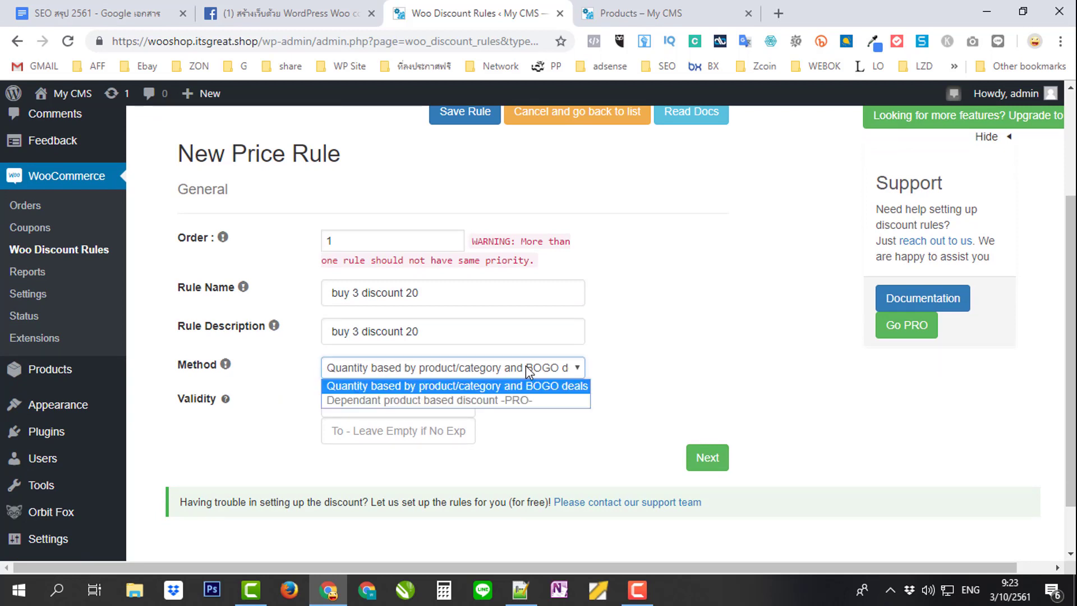
pyautogui.click(502, 385)
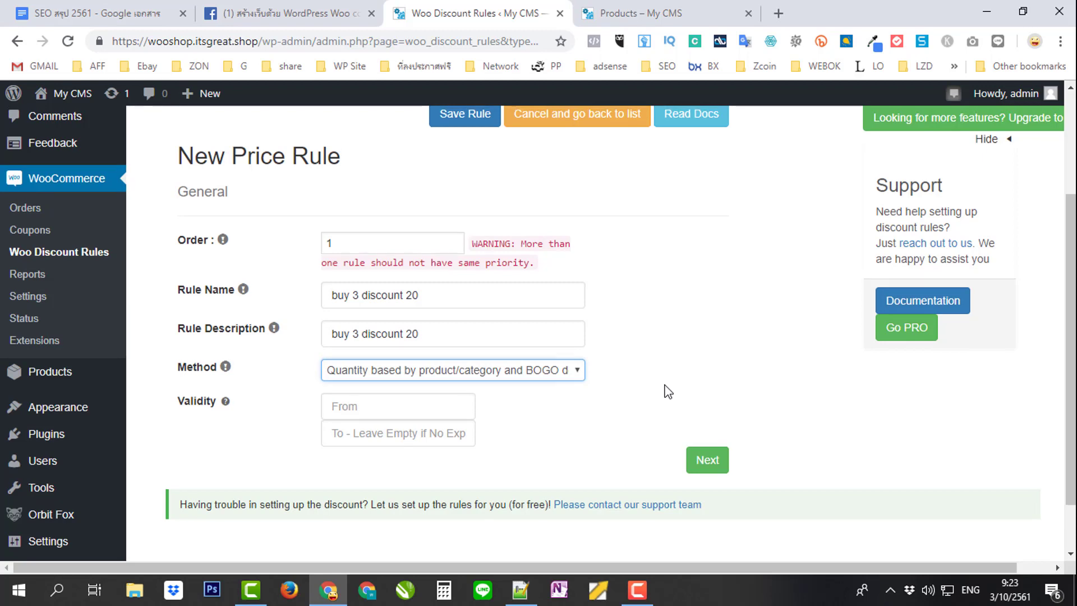
pyautogui.scroll(1, 667, 391)
pyautogui.scroll(-1, 668, 392)
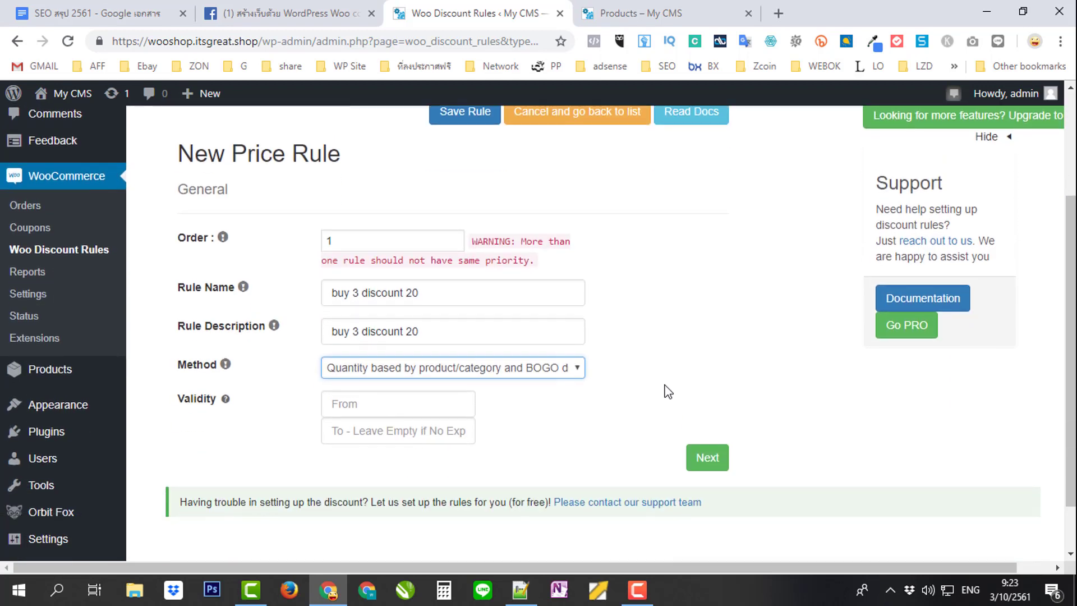
pyautogui.scroll(1, 667, 391)
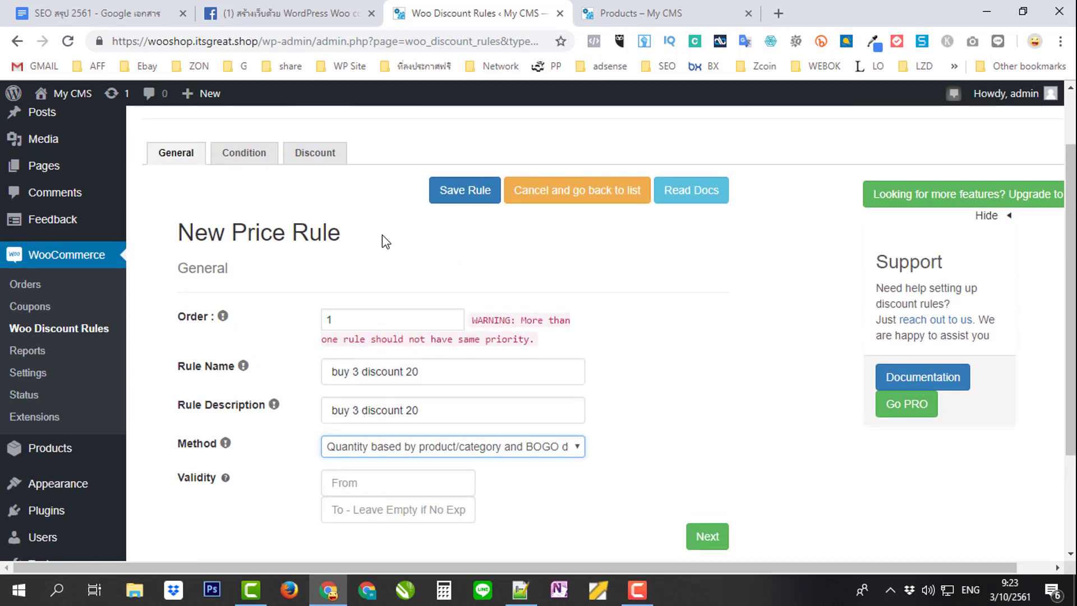
pyautogui.click(244, 156)
pyautogui.scroll(-1, 501, 262)
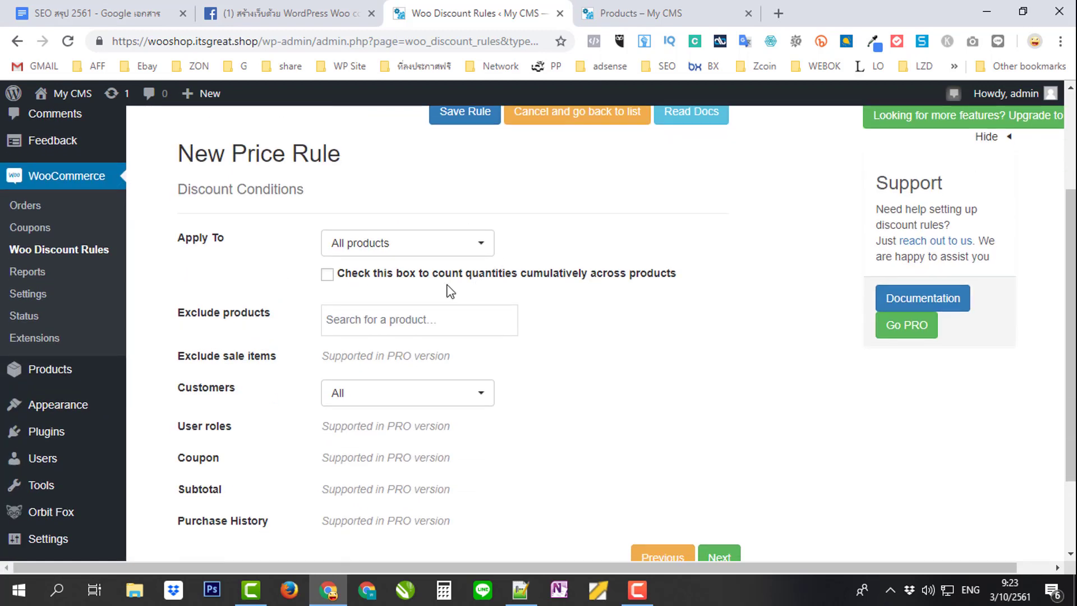
# Step: Apply the rule to specific products and add Test Product 4 (#60) as the target product
pyautogui.click(438, 255)
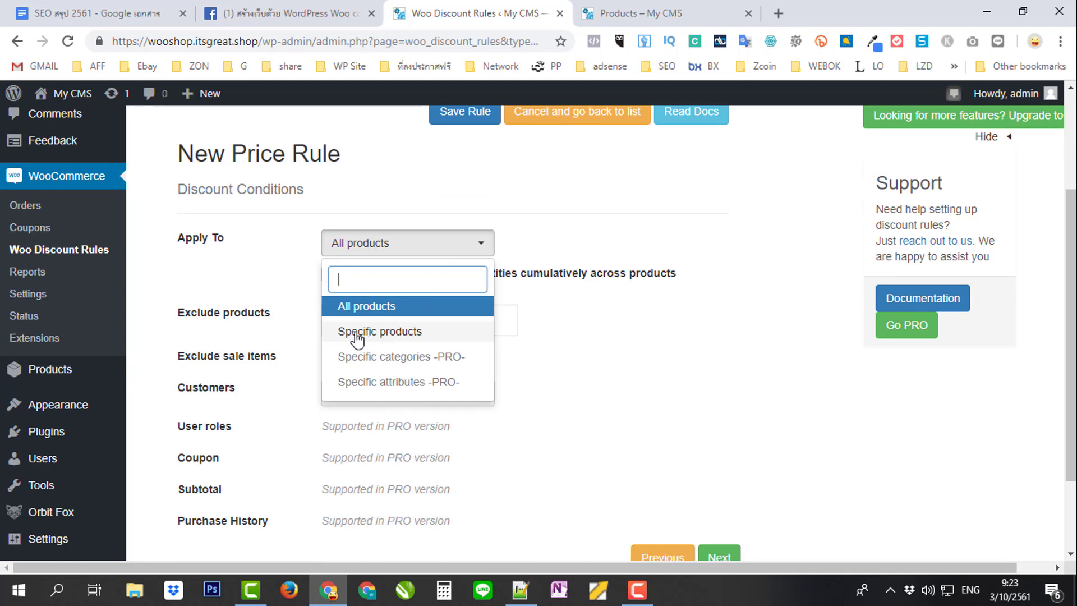
pyautogui.click(392, 335)
pyautogui.click(354, 275)
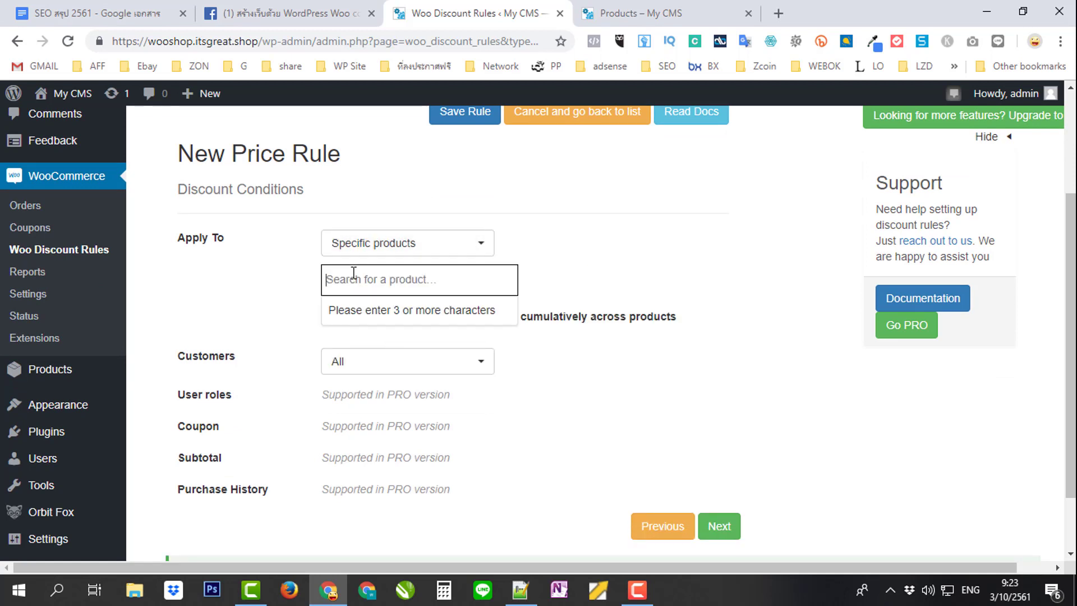
pyautogui.write('test')
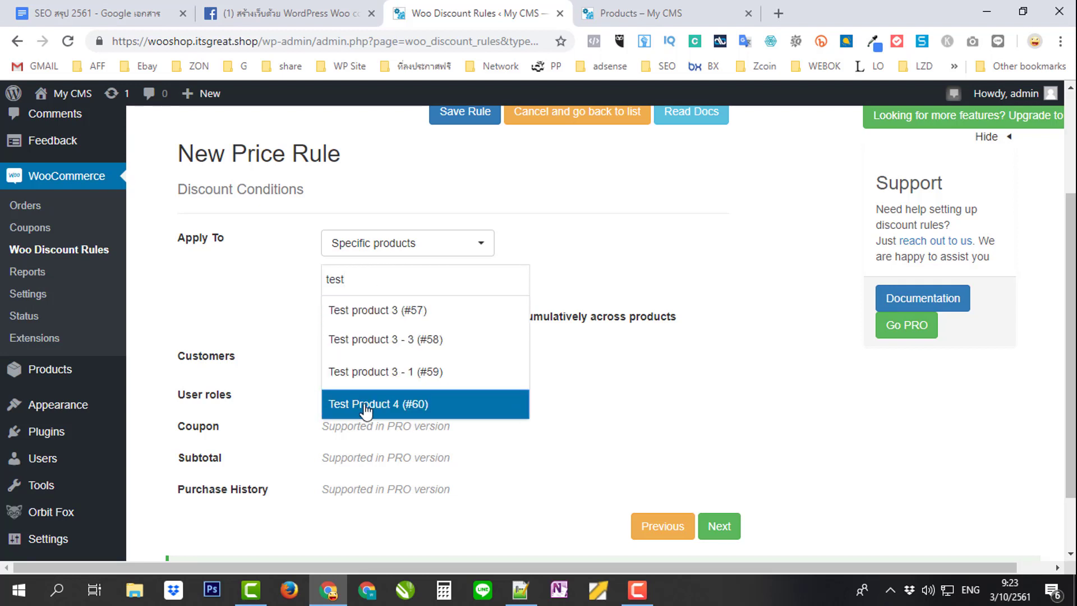
pyautogui.click(366, 409)
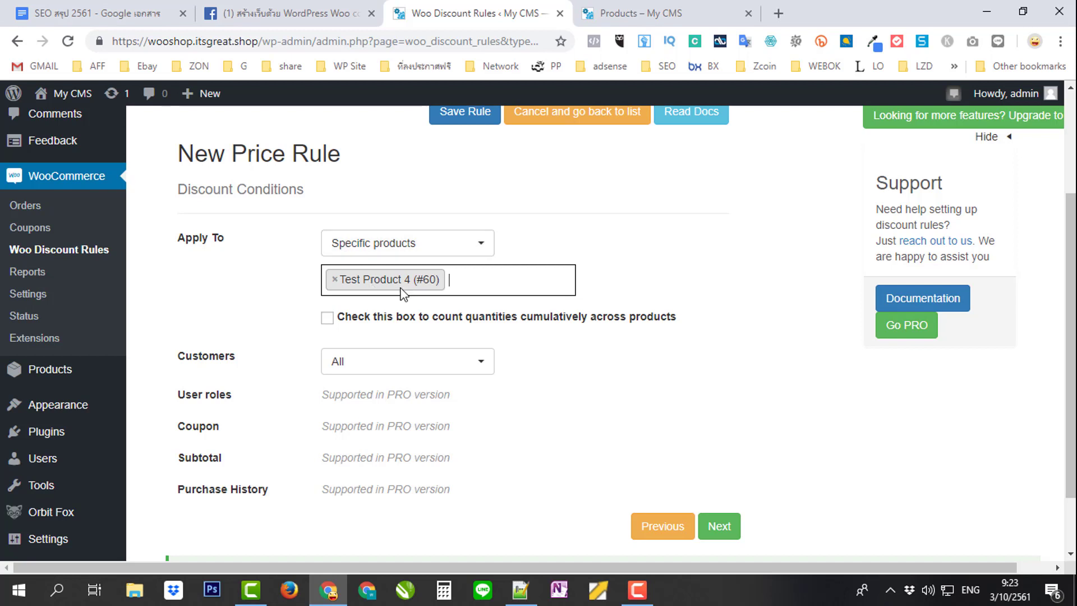
# Step: Keep the rule applied to specific products and enable counting quantities cumulatively across products
pyautogui.click(455, 243)
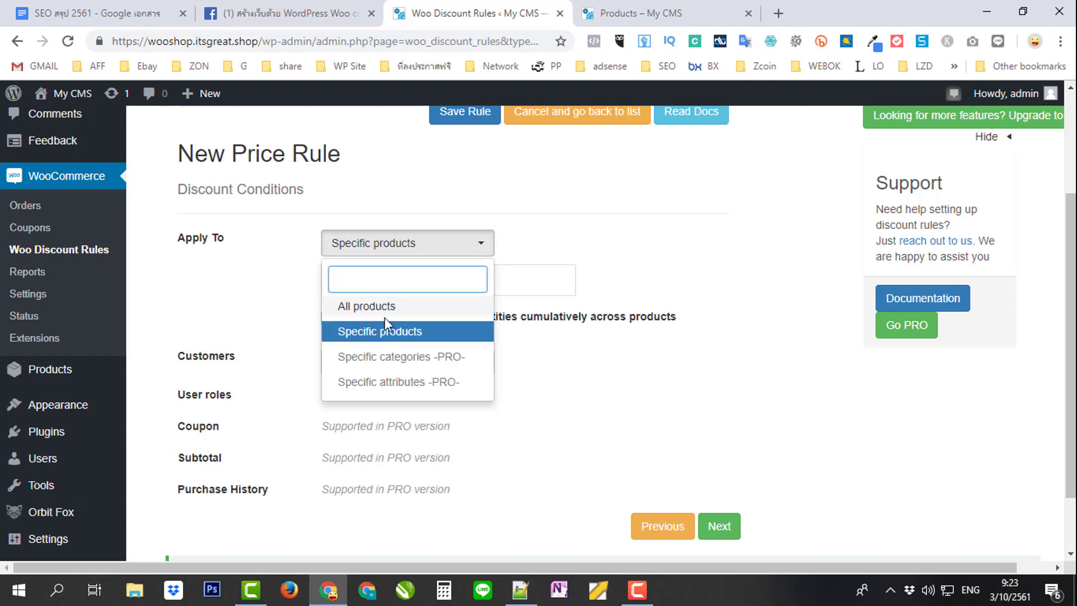
pyautogui.click(554, 247)
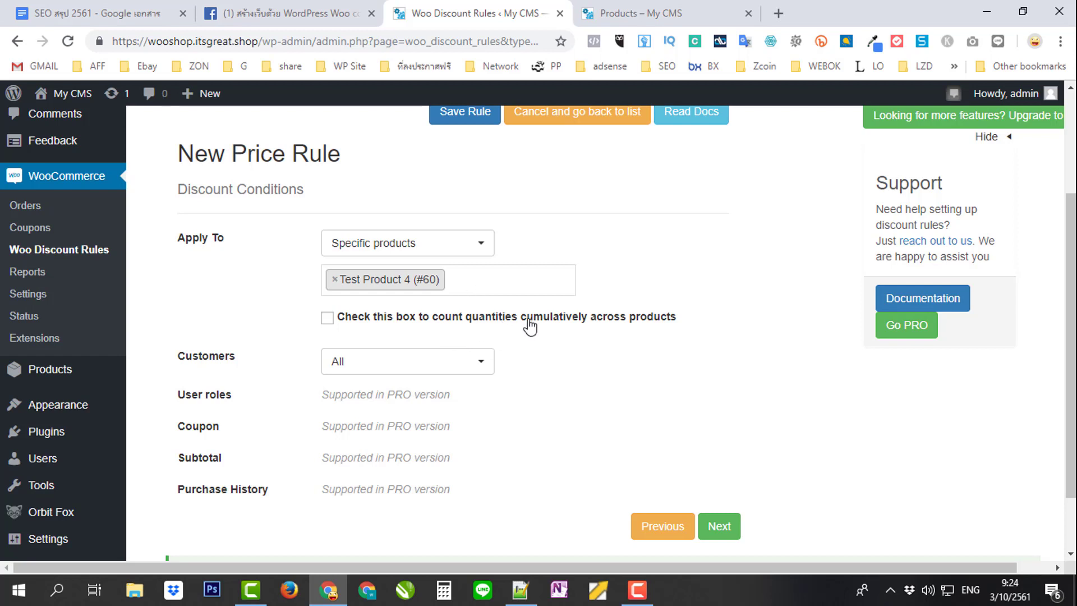
pyautogui.click(328, 321)
pyautogui.scroll(-2, 575, 363)
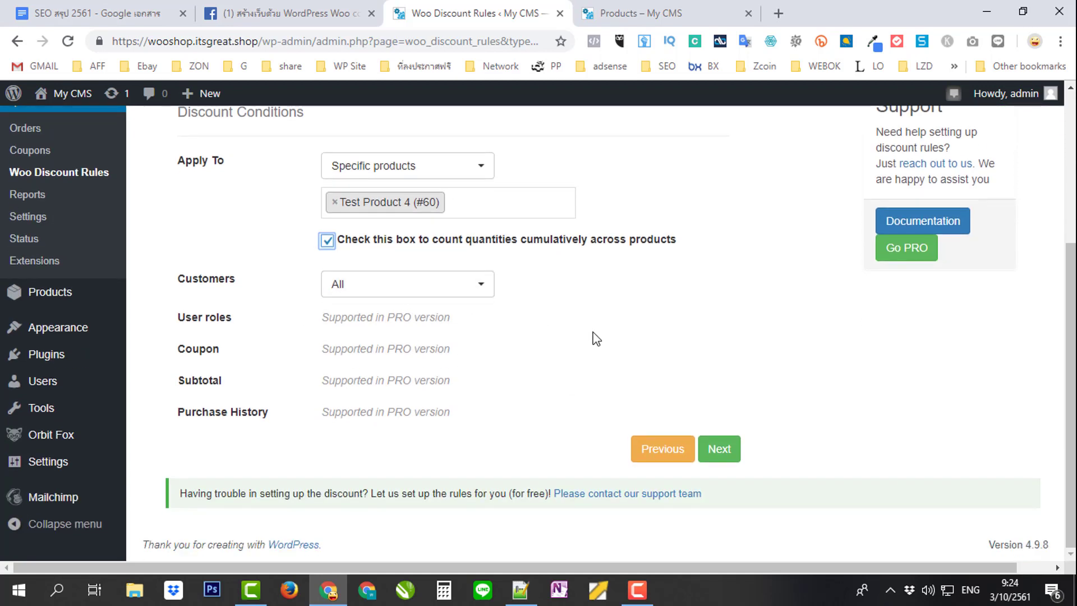
pyautogui.scroll(3, 598, 339)
pyautogui.scroll(1, 587, 295)
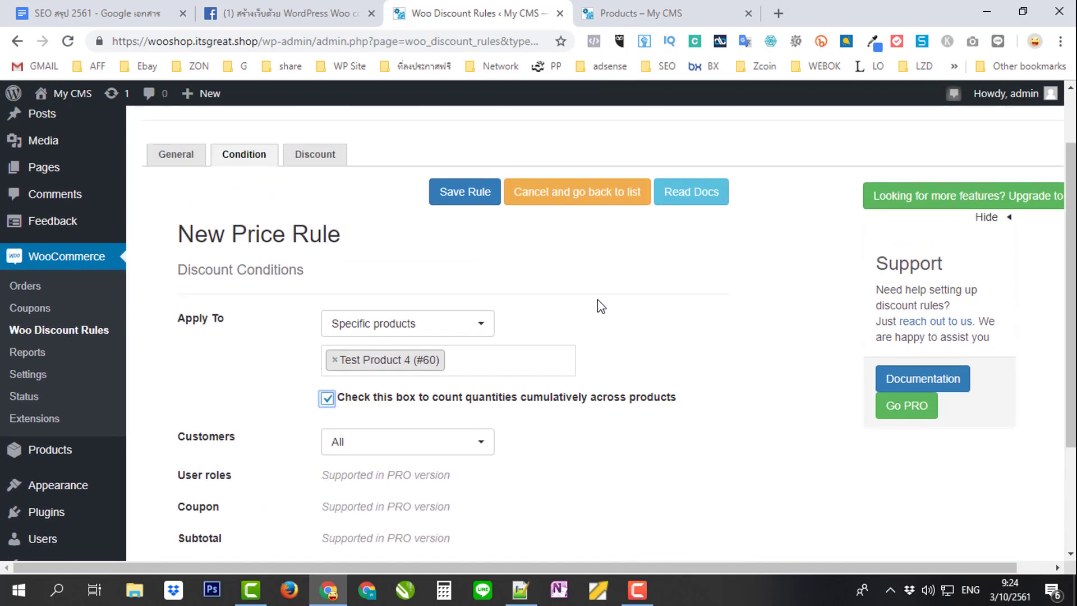
# Step: Add a discount range of 3 to 50 pieces with a 20 percentage discount and save the rule
pyautogui.click(312, 162)
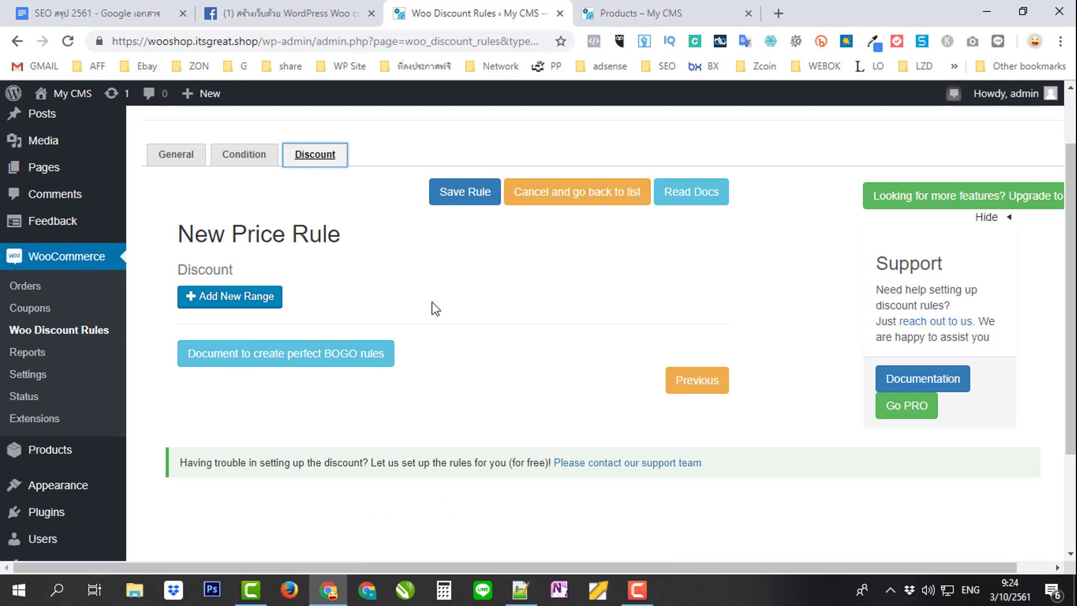
pyautogui.click(249, 305)
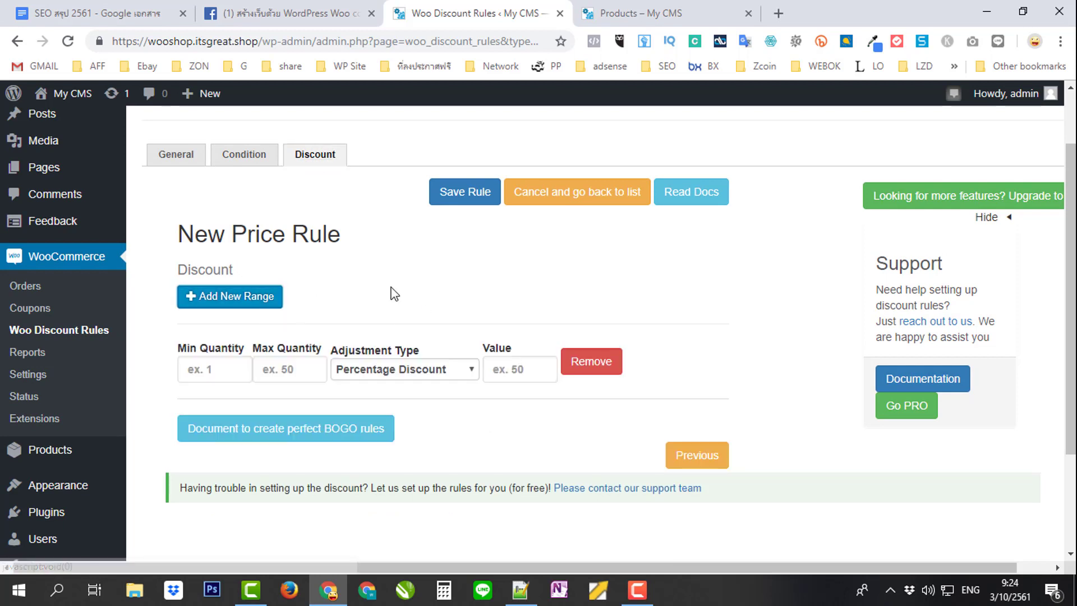
pyautogui.click(223, 369)
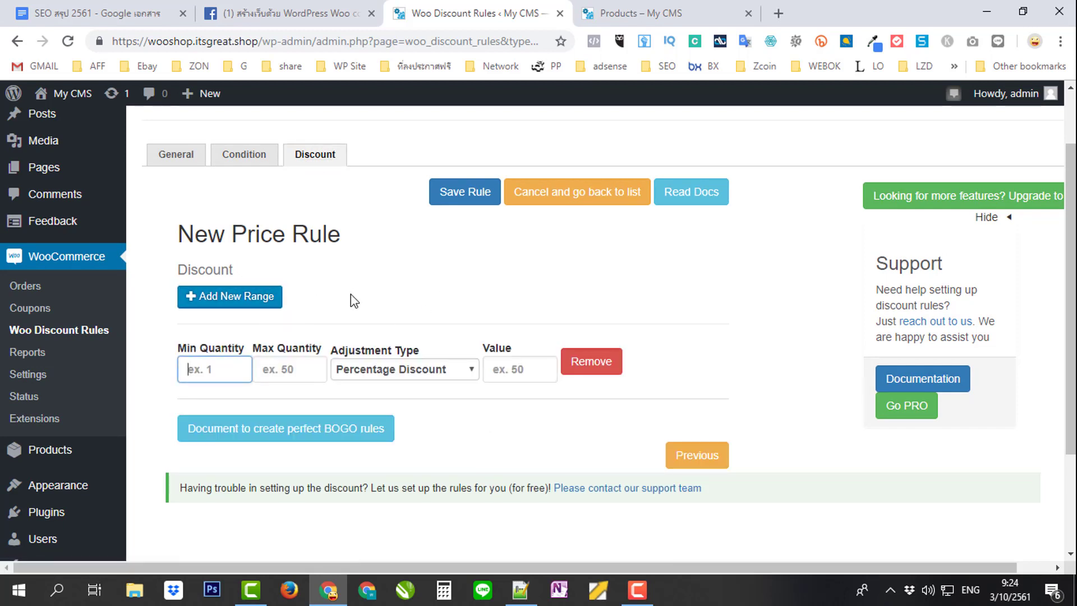
pyautogui.write('3')
pyautogui.press('Tab')
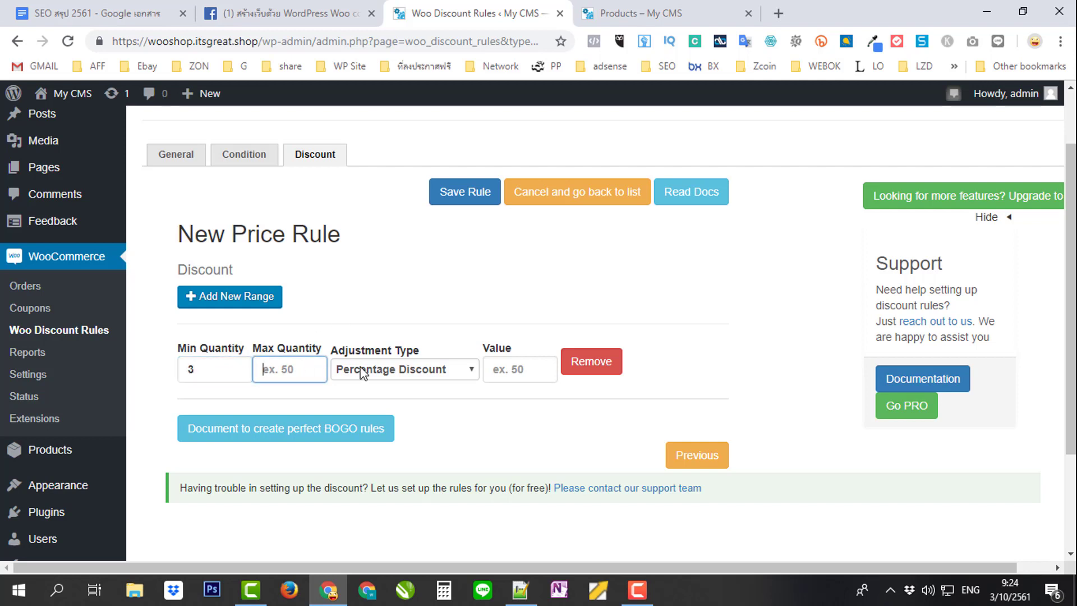
pyautogui.write('50')
pyautogui.click(516, 369)
pyautogui.write('2')
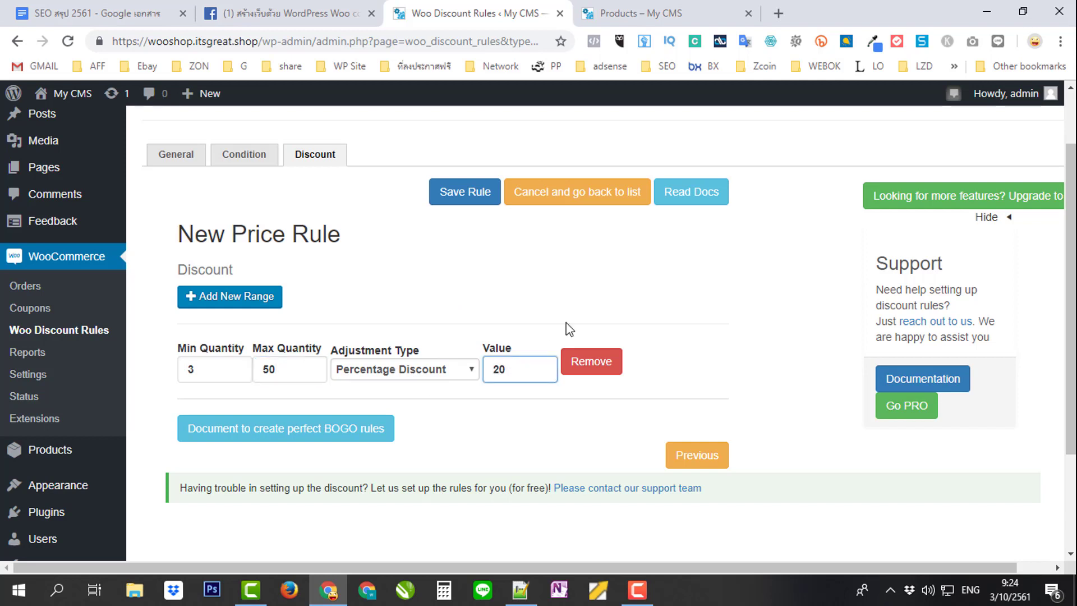
pyautogui.write('0')
pyautogui.click(465, 197)
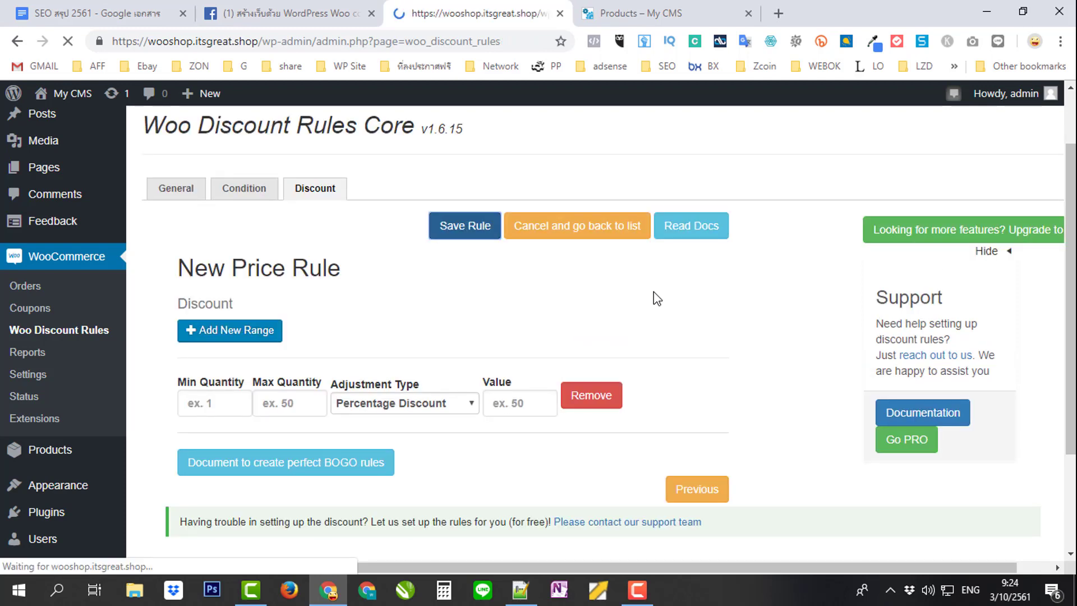
# Step: Reload the storefront shop page and open the Test Product 4 page to check its discount table
pyautogui.click(667, 12)
pyautogui.click(485, 16)
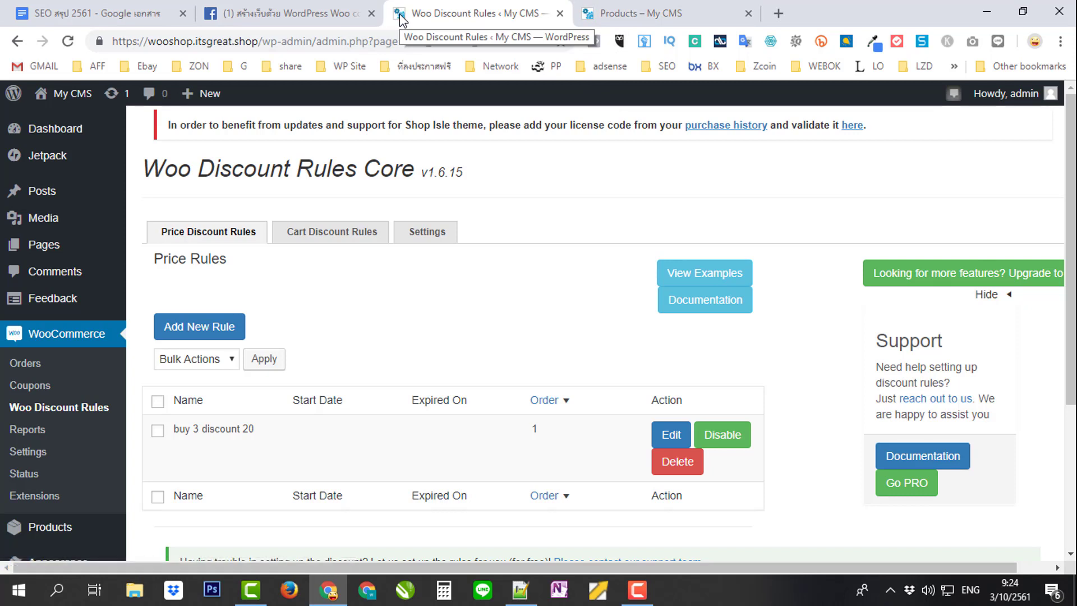
pyautogui.click(664, 16)
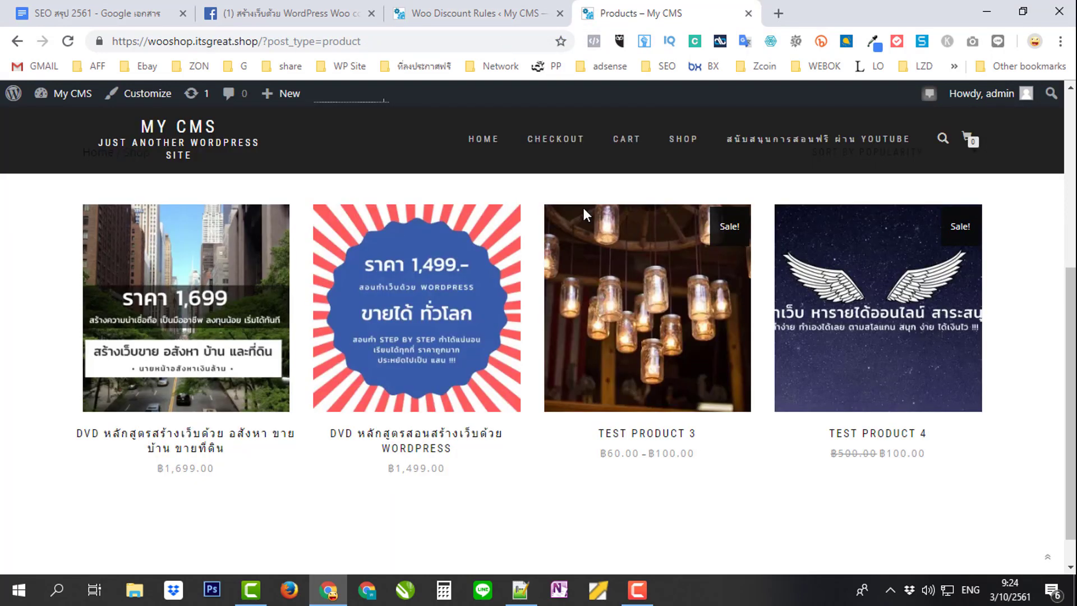
pyautogui.click(68, 41)
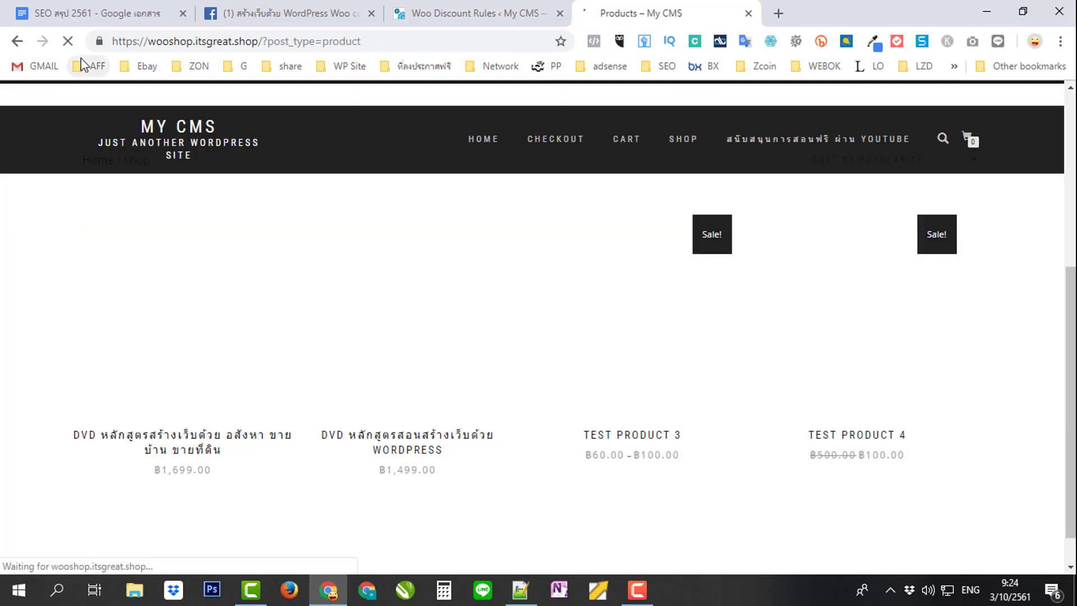
pyautogui.moveTo(881, 356)
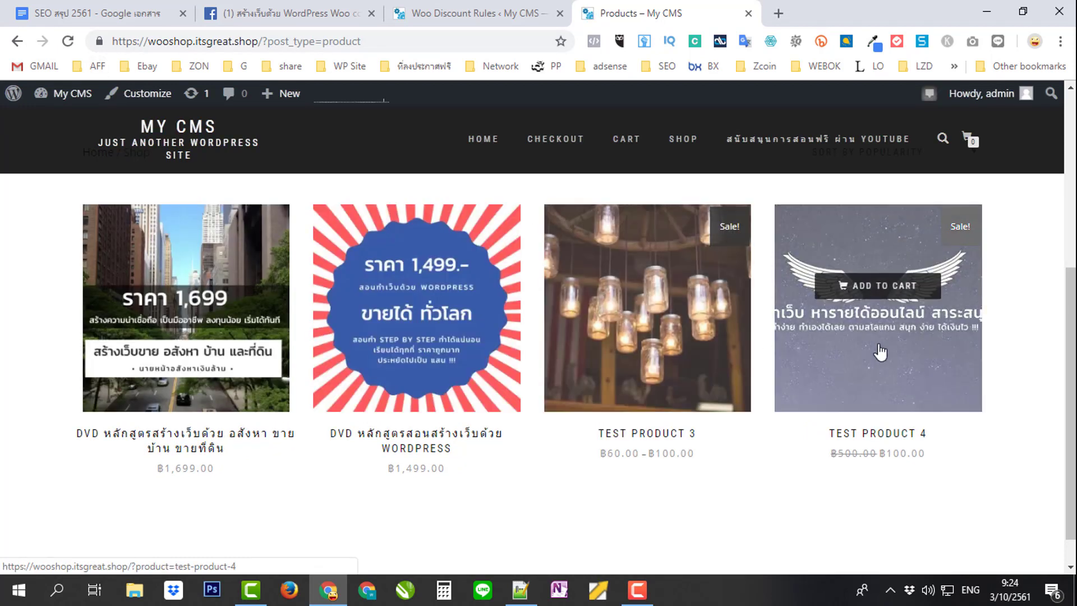
pyautogui.click(879, 381)
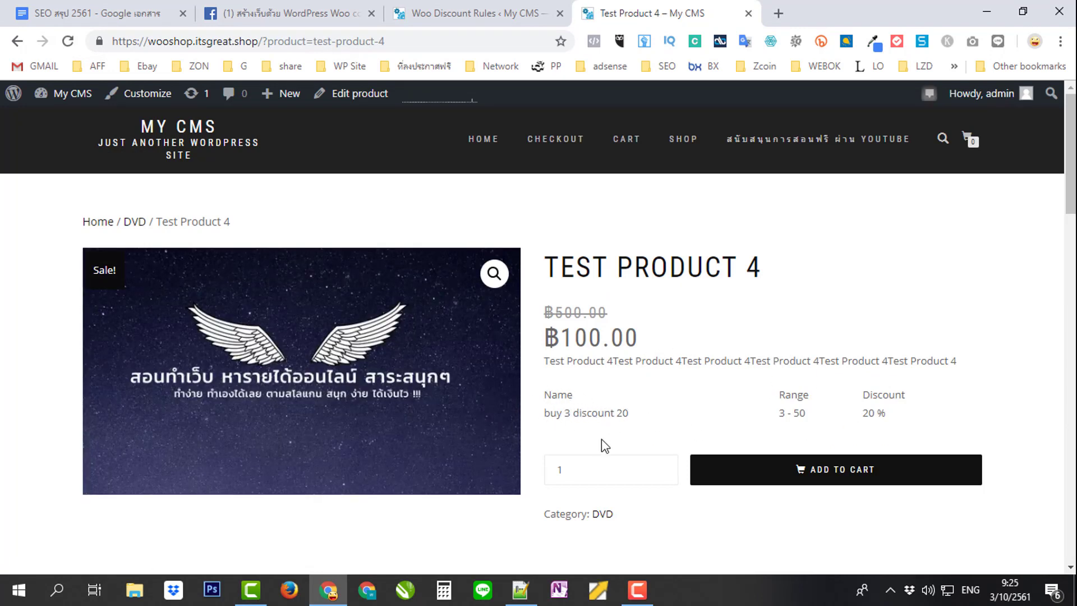
# Step: Add one Test Product 4 to the cart and update its quantity in the cart to 2
pyautogui.click(848, 473)
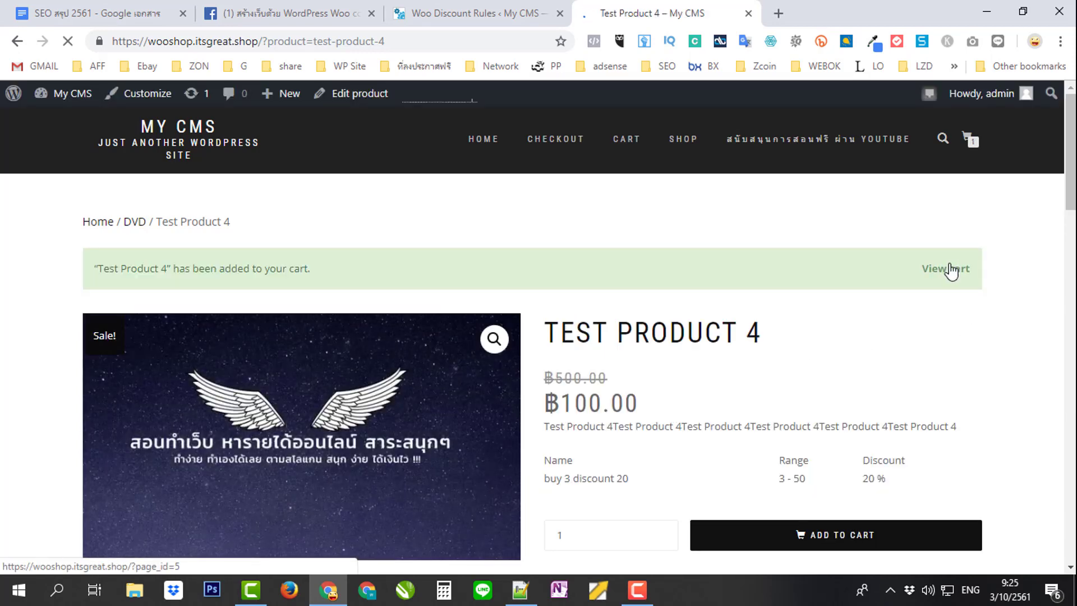
pyautogui.click(950, 270)
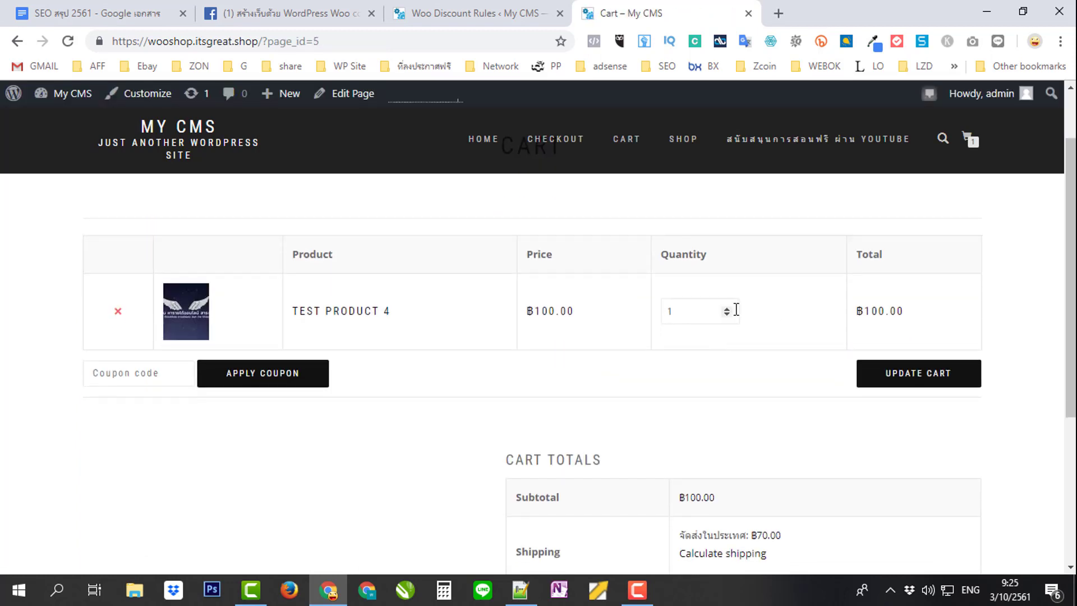
pyautogui.click(726, 308)
pyautogui.click(908, 373)
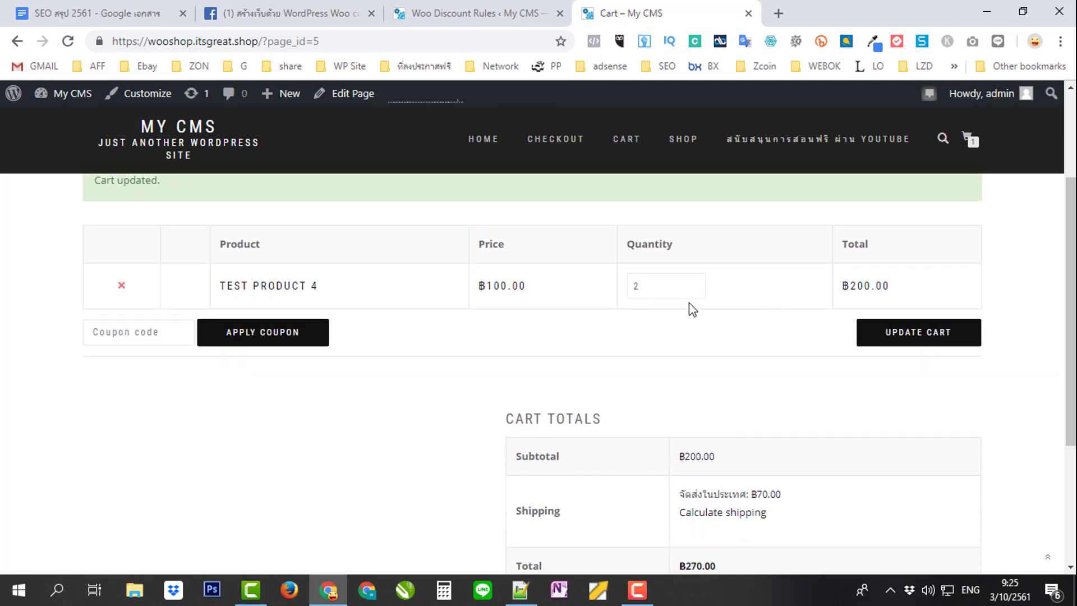
# Step: Update the cart quantity of Test Product 4 to 3 and compare the price with the discount case in the Notepad++ notes
pyautogui.click(731, 297)
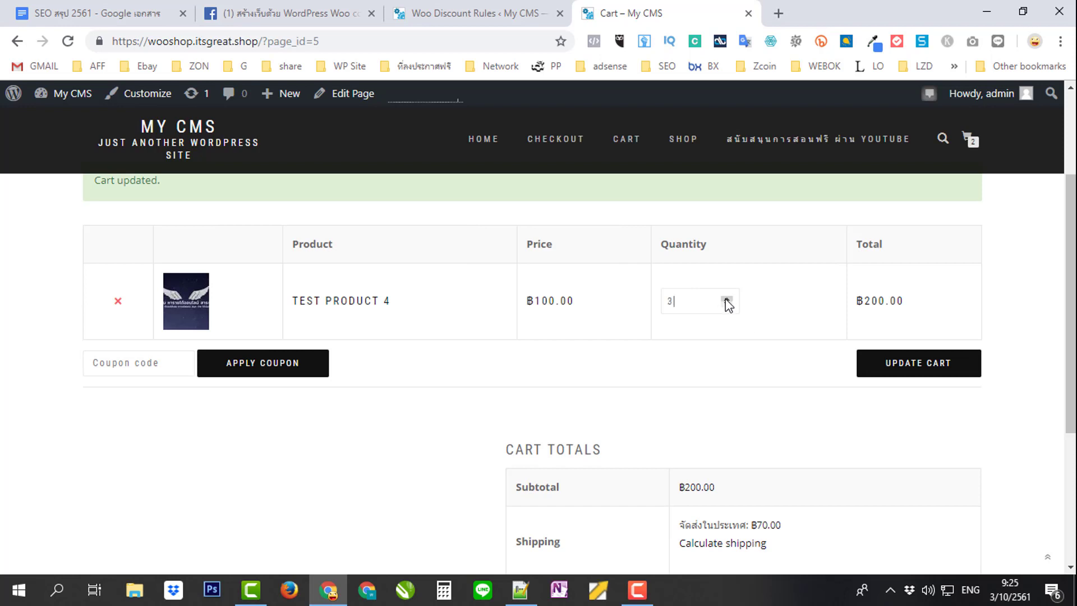
pyautogui.click(913, 366)
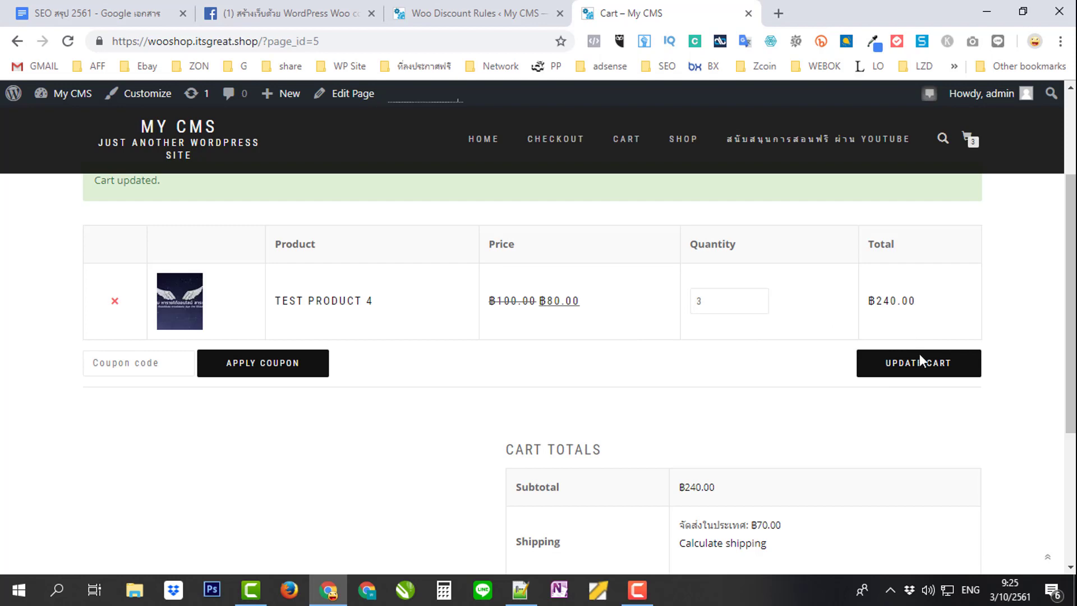
pyautogui.click(521, 589)
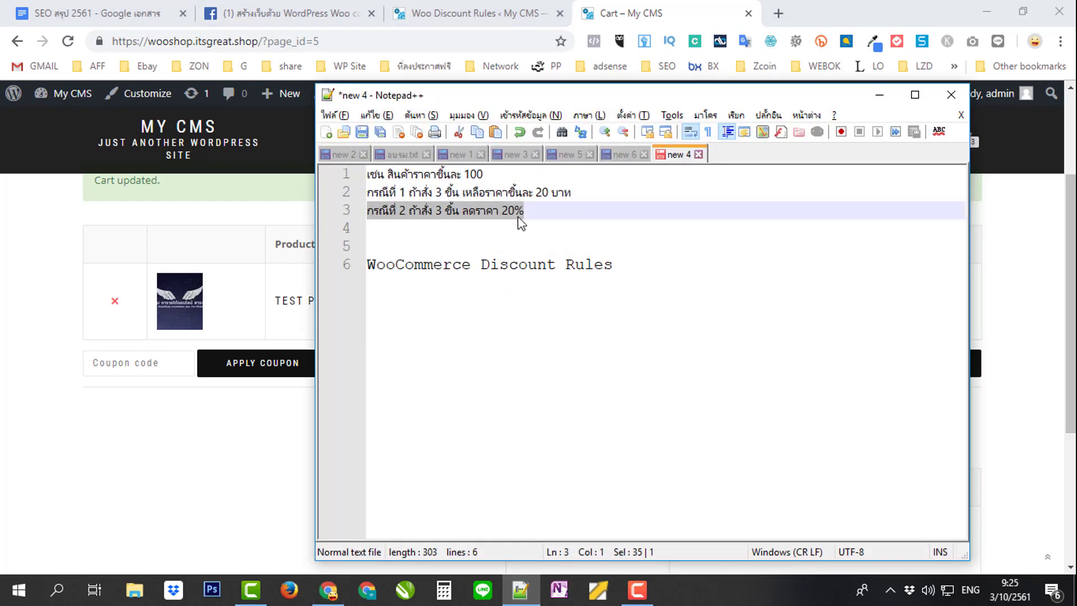
pyautogui.click(879, 94)
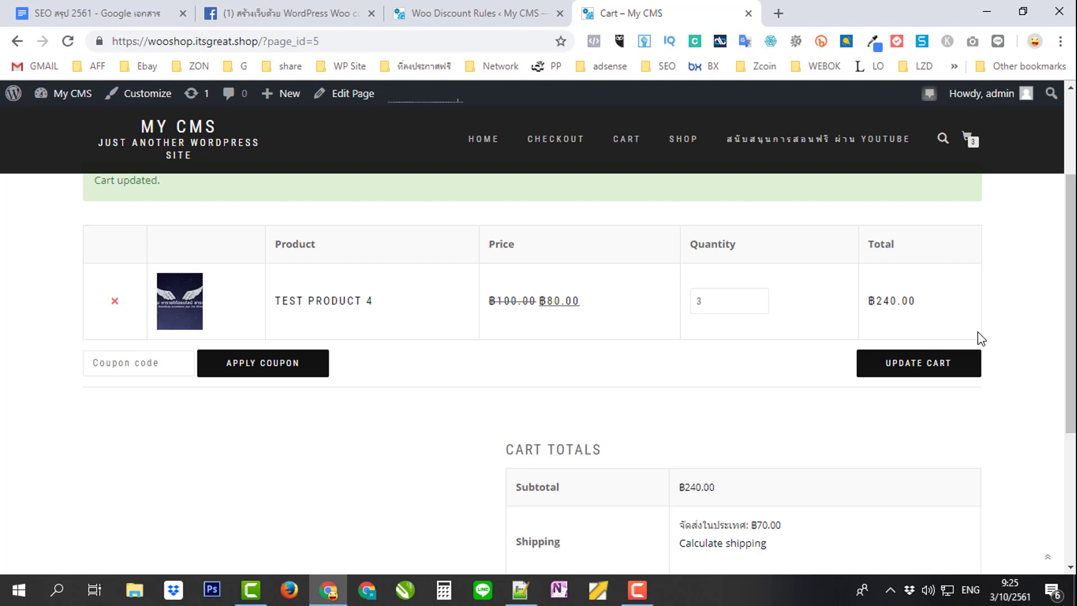
# Step: Open the buy 3 discount 20 rule for editing in WordPress admin and review its discount range's adjustment types
pyautogui.click(567, 18)
pyautogui.scroll(-1, 409, 324)
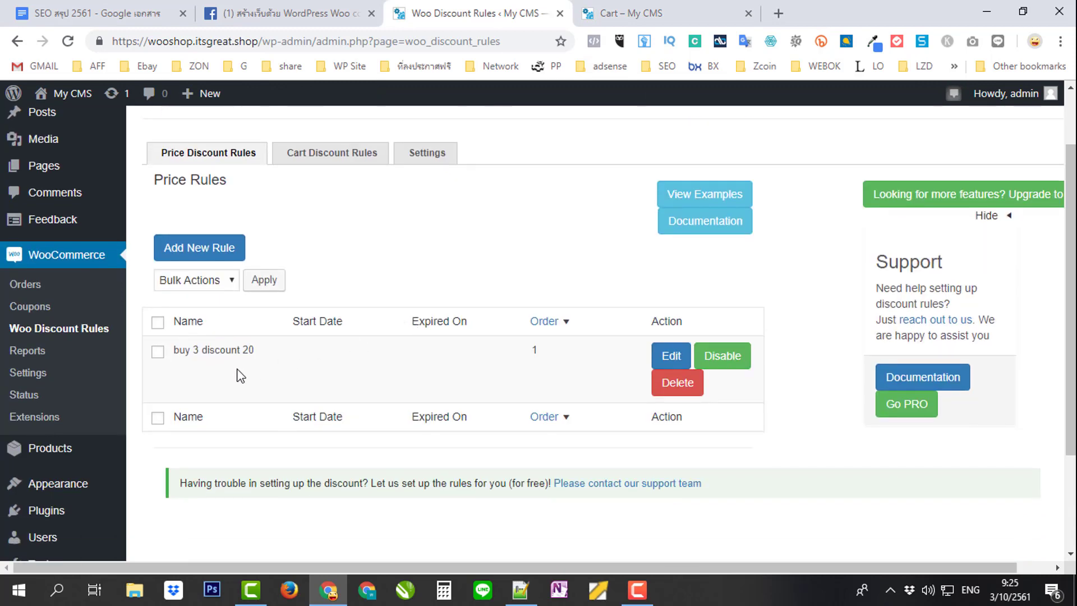
pyautogui.click(671, 357)
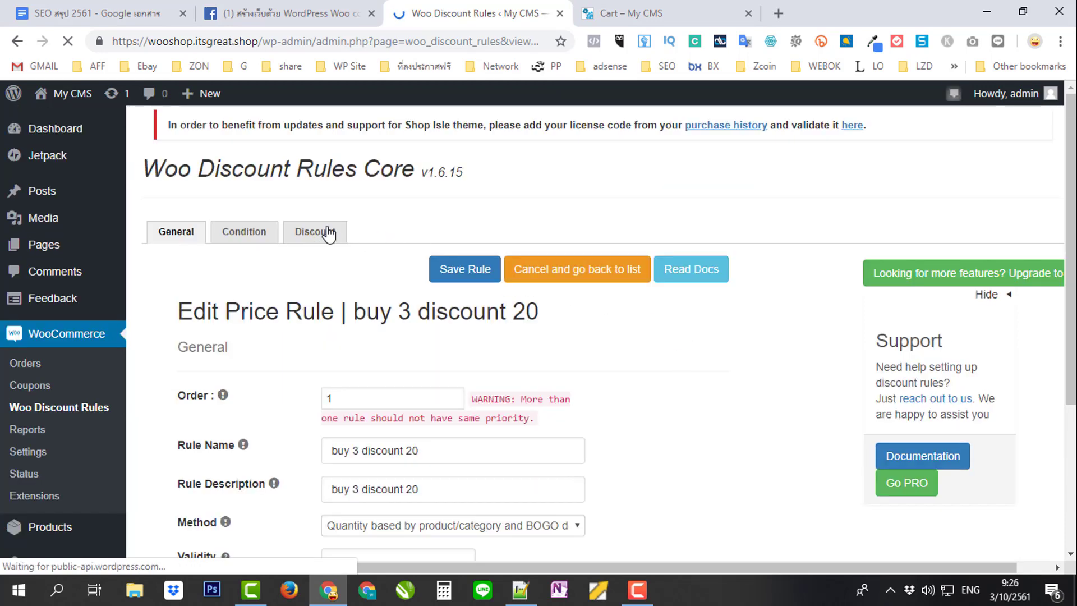
pyautogui.click(325, 231)
pyautogui.scroll(-1, 408, 365)
pyautogui.click(442, 372)
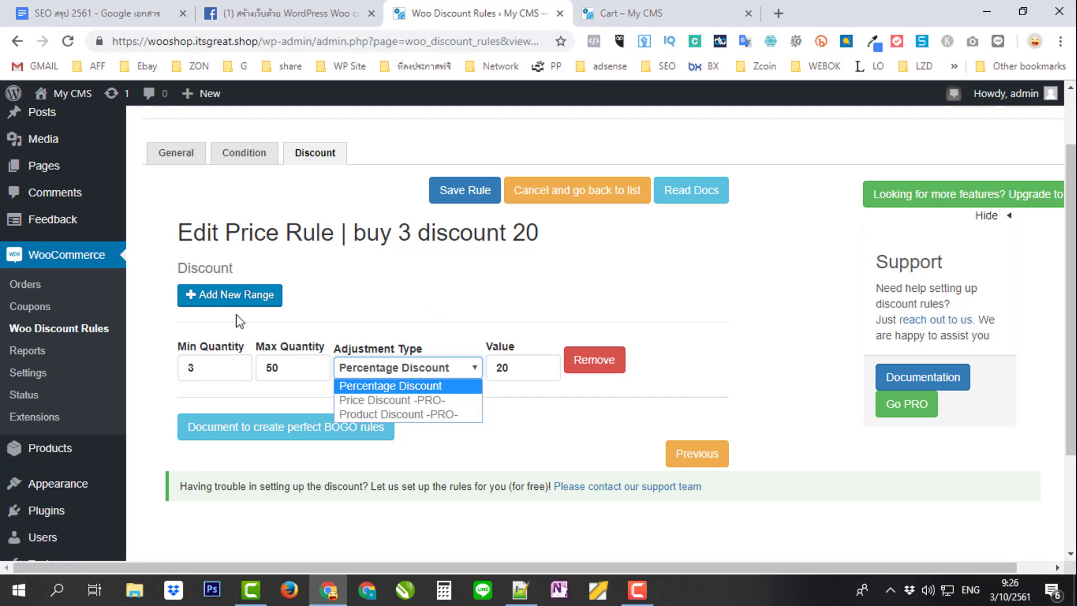
pyautogui.click(454, 331)
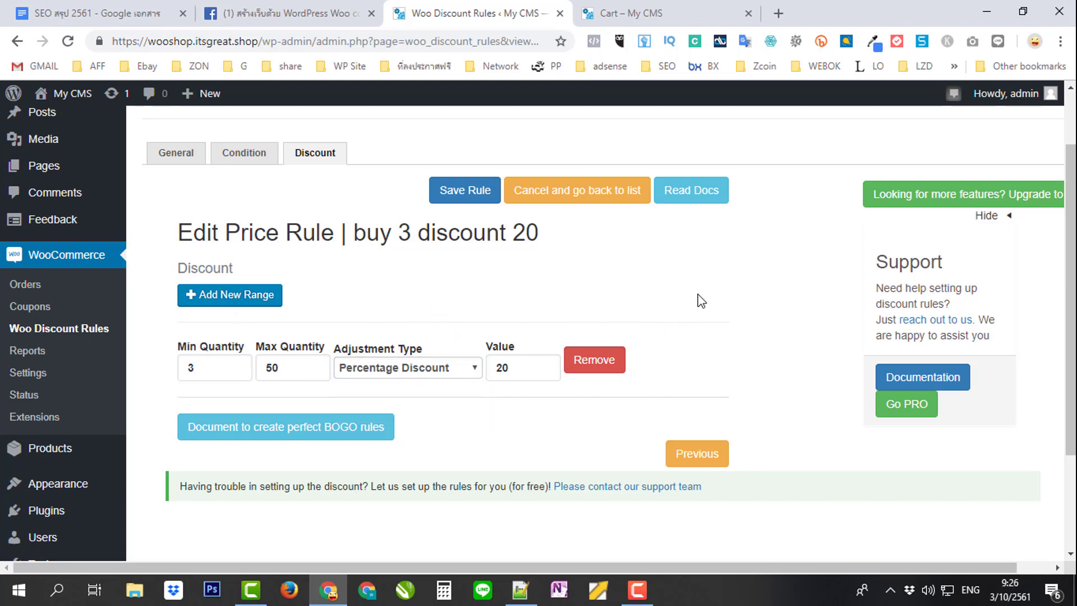
pyautogui.scroll(3, 700, 301)
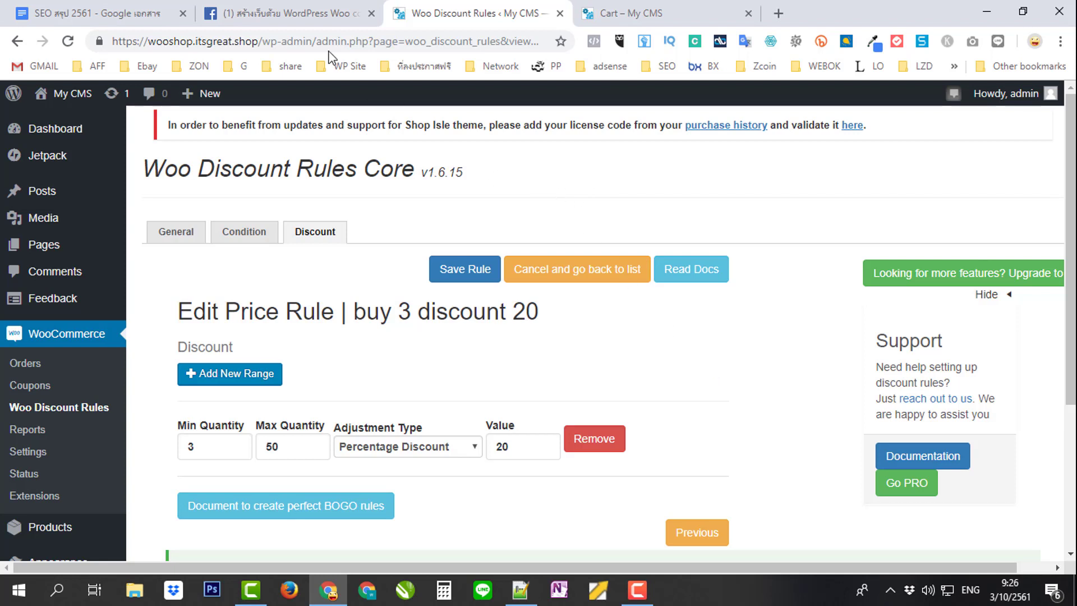
# Step: View the Facebook group's learning units, return to the discount rule and recheck the storefront cart
pyautogui.click(283, 12)
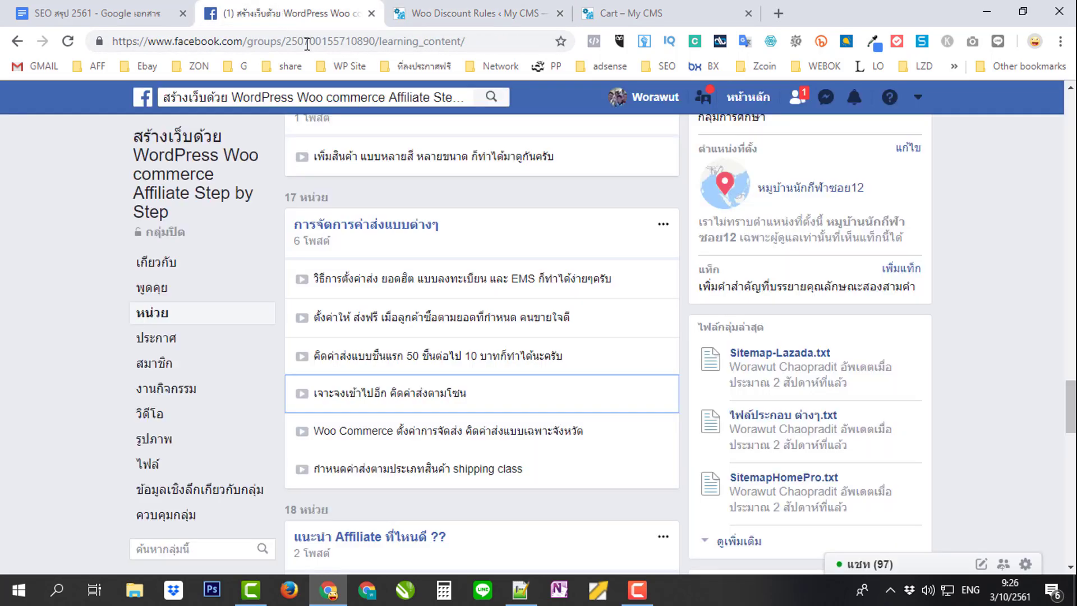
pyautogui.click(504, 16)
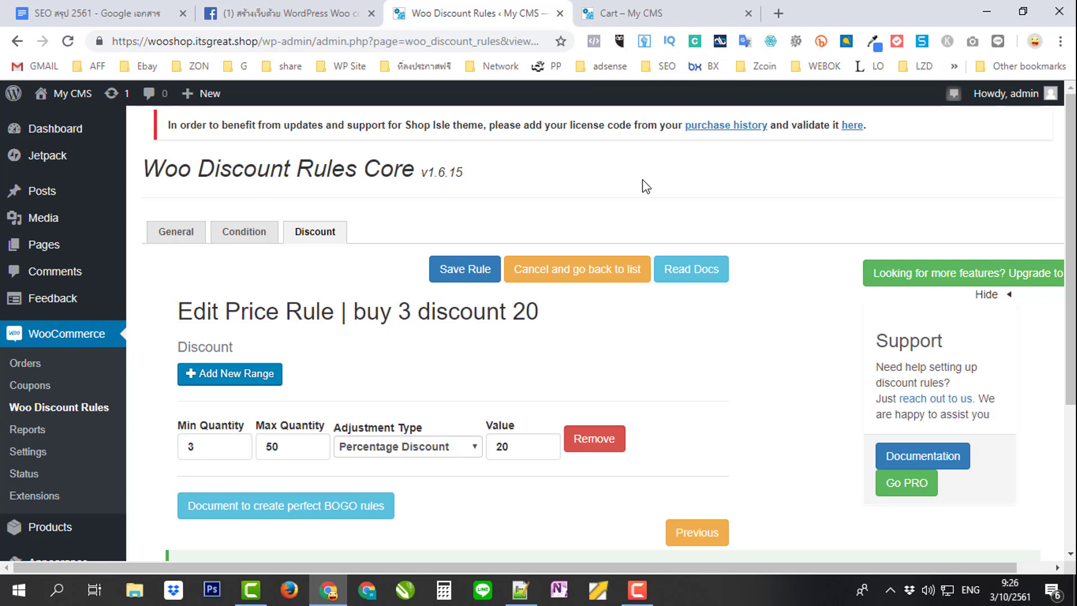
pyautogui.click(623, 14)
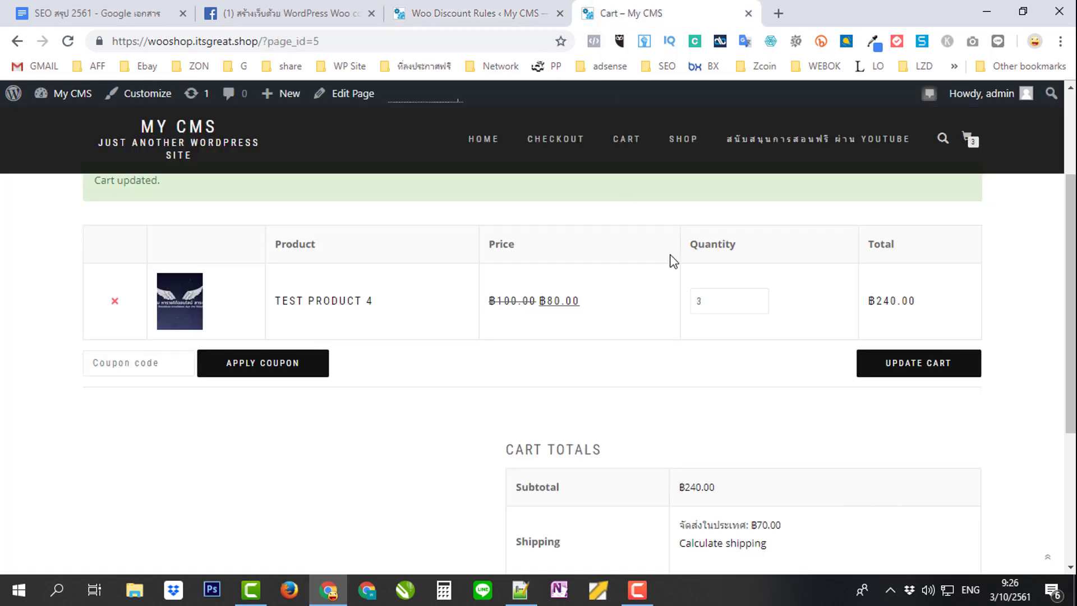